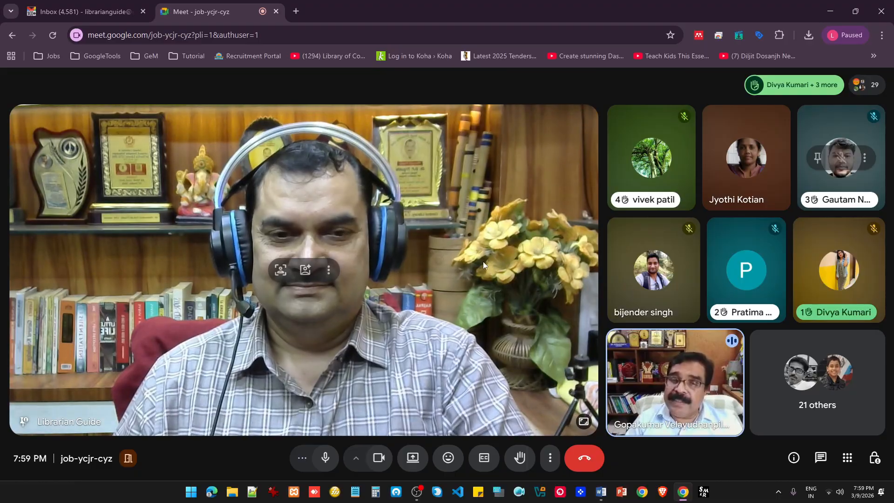
# Pin the speaking guest's video tile to the screen for everyone in the call.
pyautogui.moveTo(698, 385)
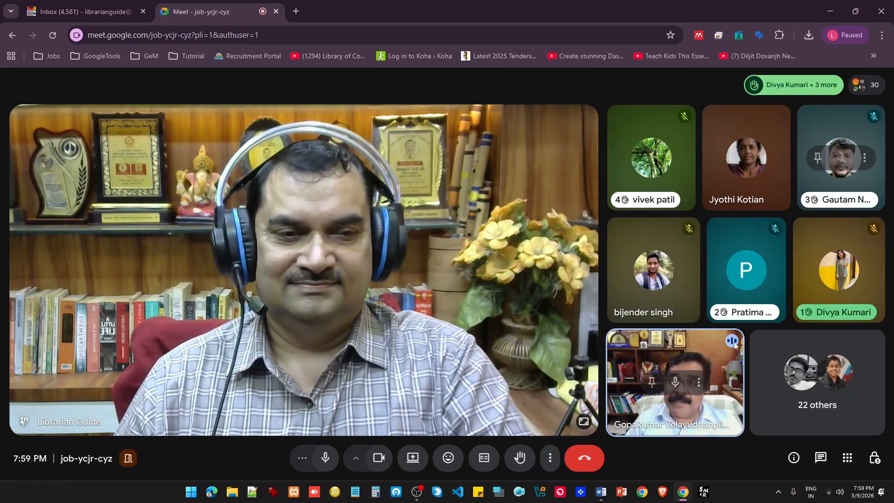
pyautogui.click(699, 385)
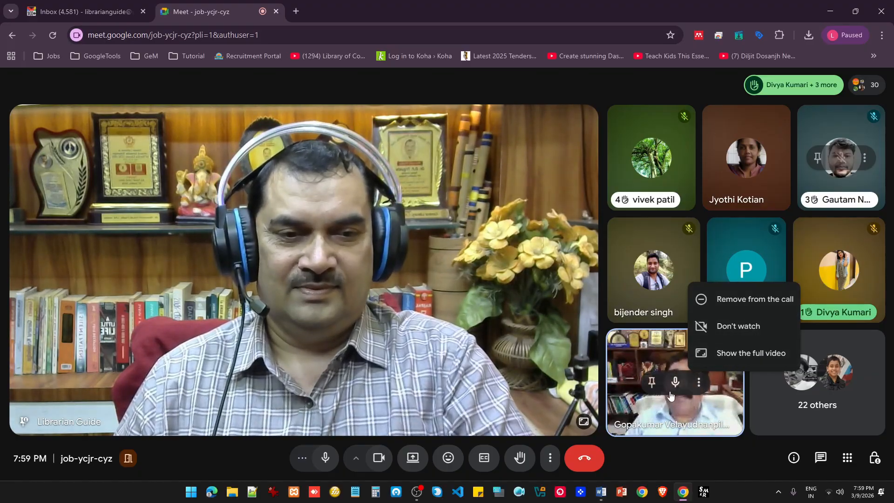
pyautogui.click(652, 382)
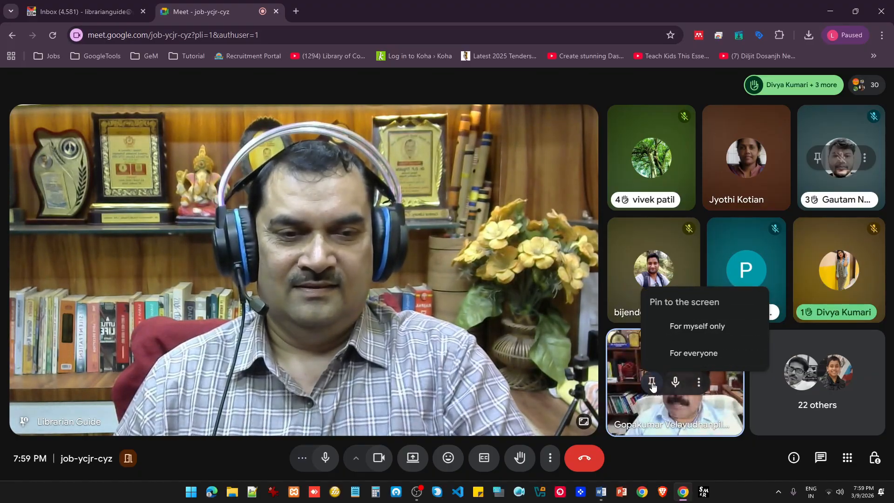
pyautogui.click(703, 353)
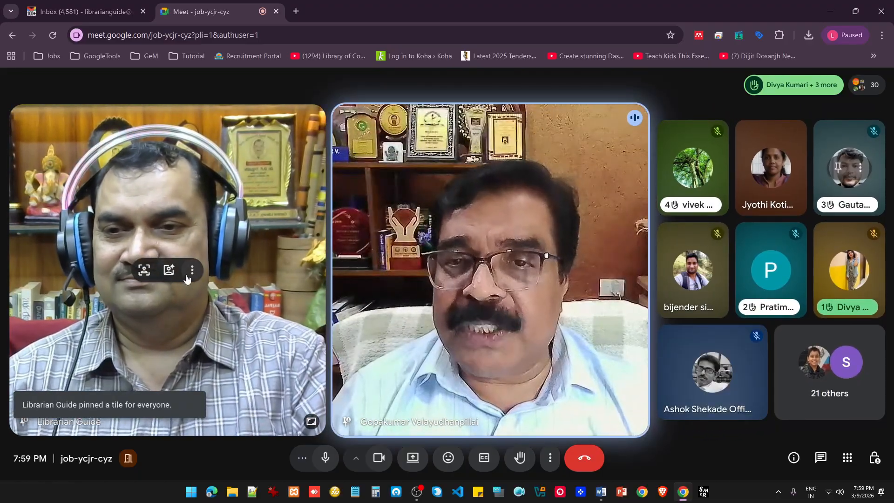
# Unpin the host's own video tile from everyone's screen.
pyautogui.click(193, 270)
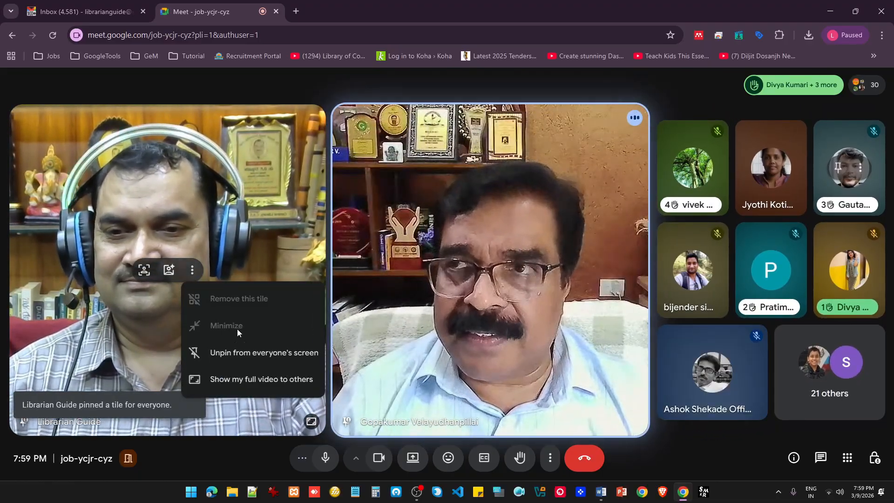
pyautogui.click(273, 353)
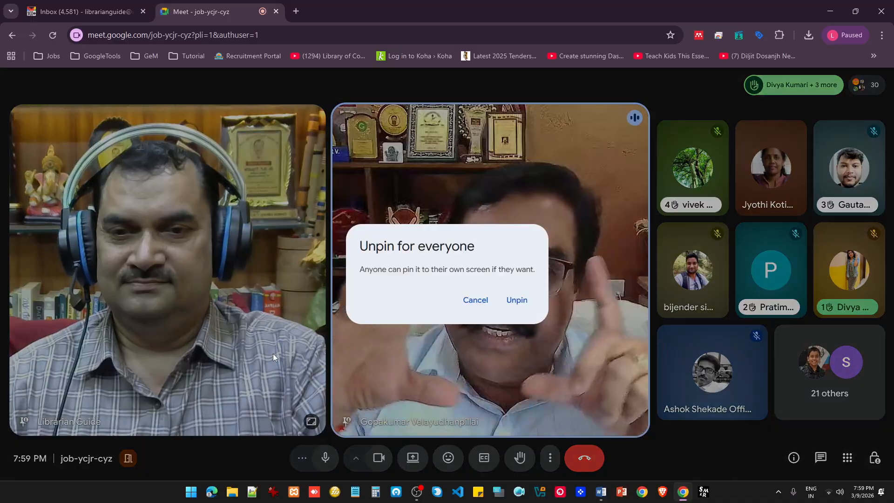
pyautogui.click(519, 302)
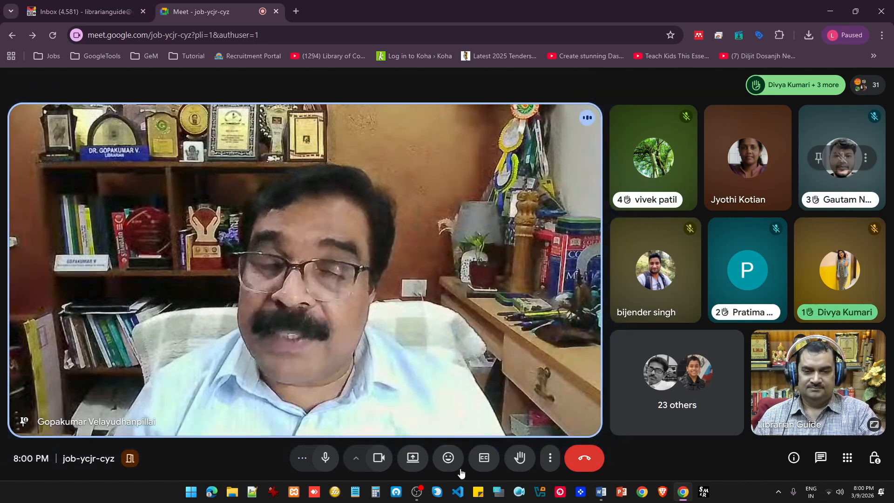
# Turn off the host's camera and mute the microphone.
pyautogui.click(377, 463)
pyautogui.click(321, 460)
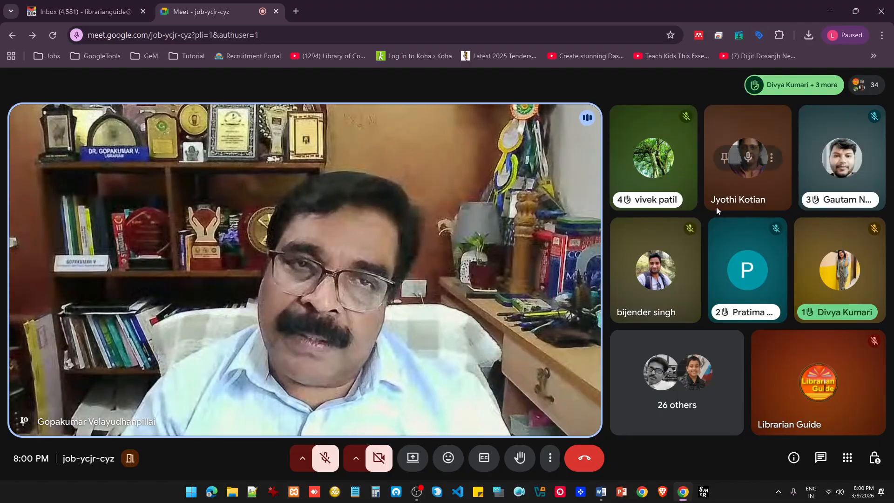
# Check the in-call messages and review the meeting's host controls, including moderation and access settings.
pyautogui.click(820, 458)
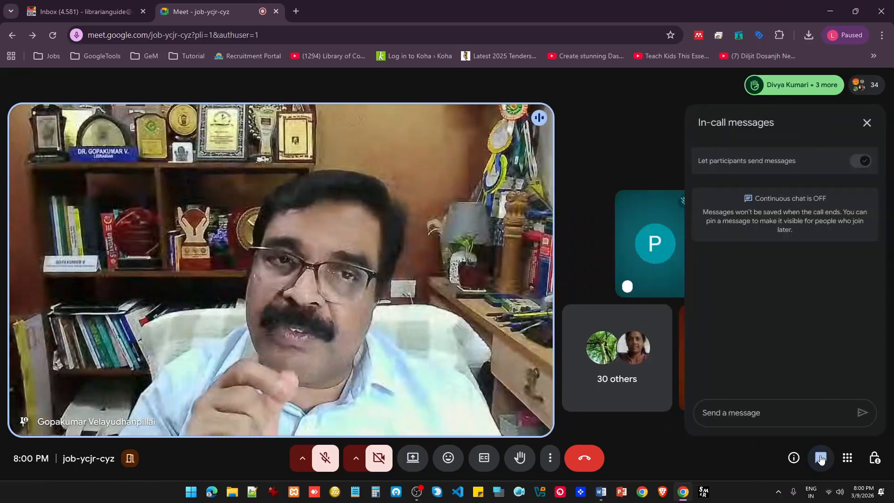
pyautogui.click(867, 123)
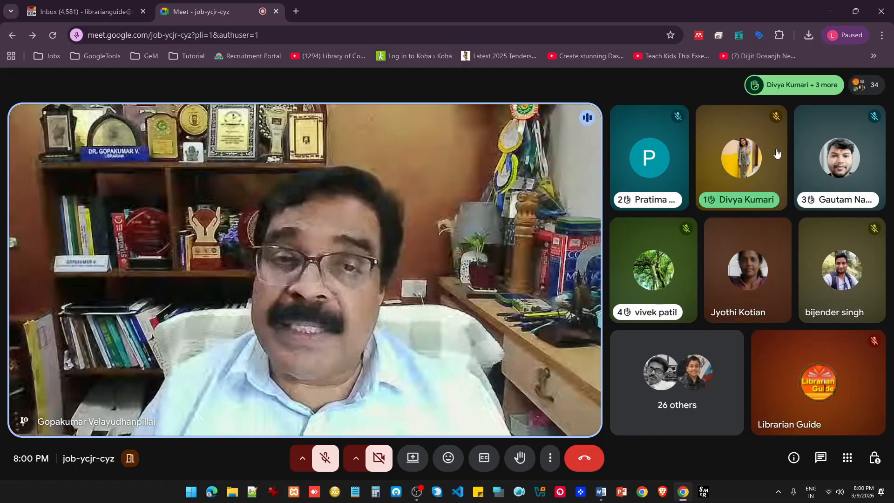
pyautogui.click(874, 457)
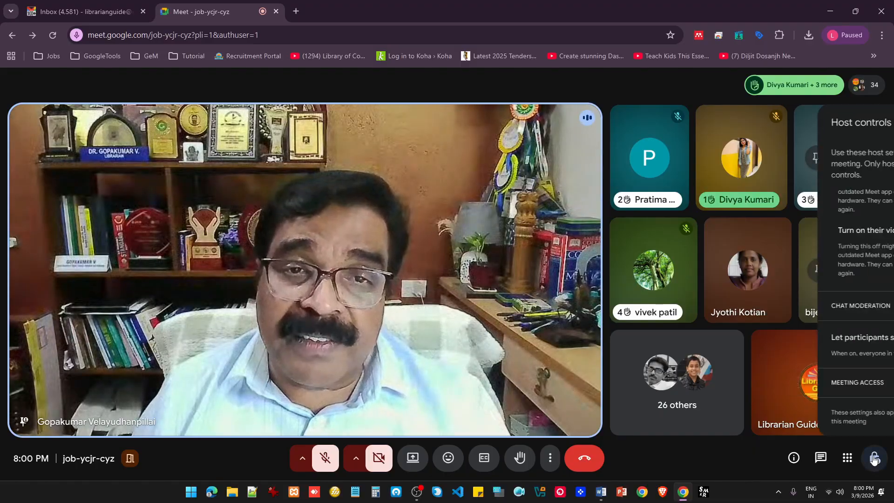
pyautogui.scroll(-3, 833, 307)
pyautogui.scroll(-2, 833, 311)
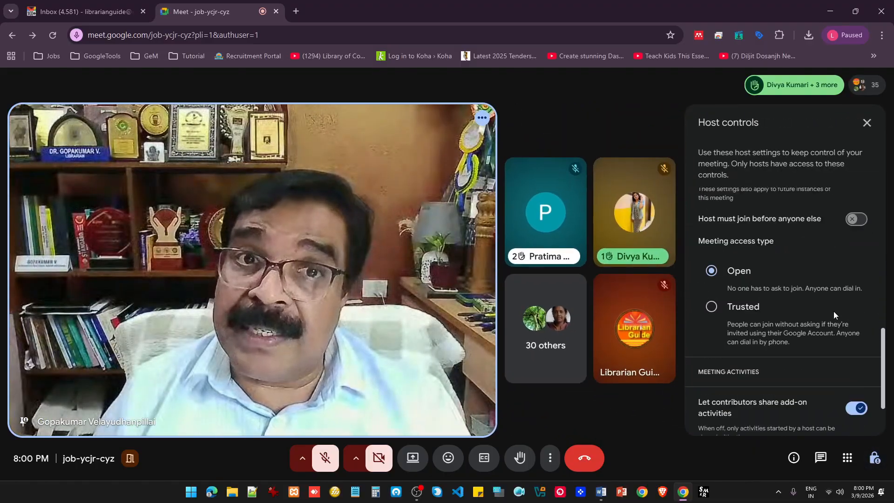
pyautogui.scroll(6, 833, 311)
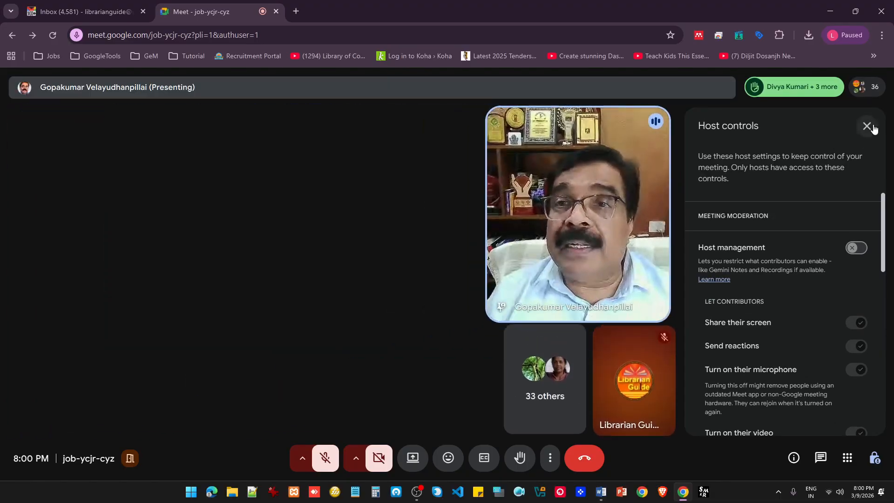
pyautogui.click(867, 122)
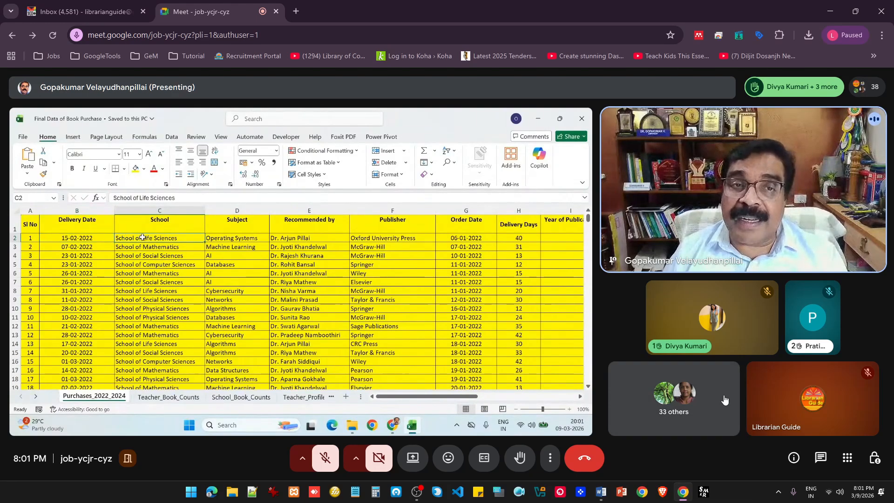
# Review the columns of the Purchases_2022_2024 sheet back to the first one, and minimize the workbook.
pyautogui.moveTo(668, 354)
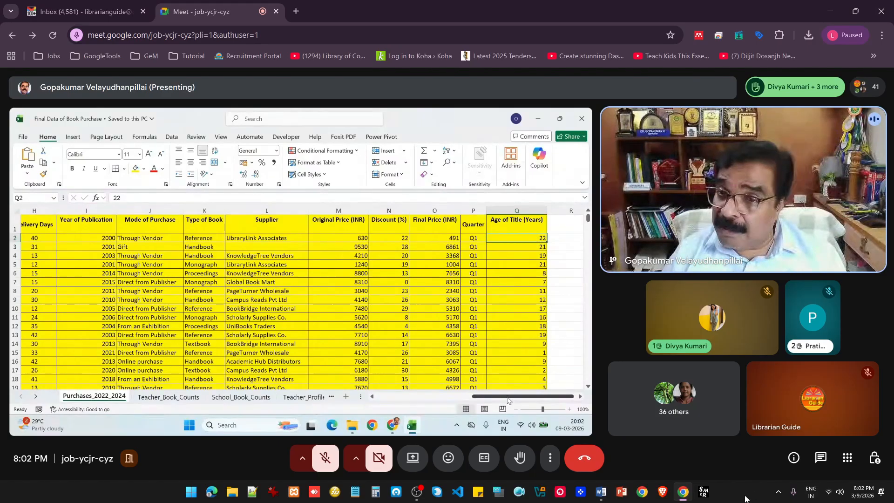
pyautogui.moveTo(508, 399); pyautogui.dragTo(489, 399)
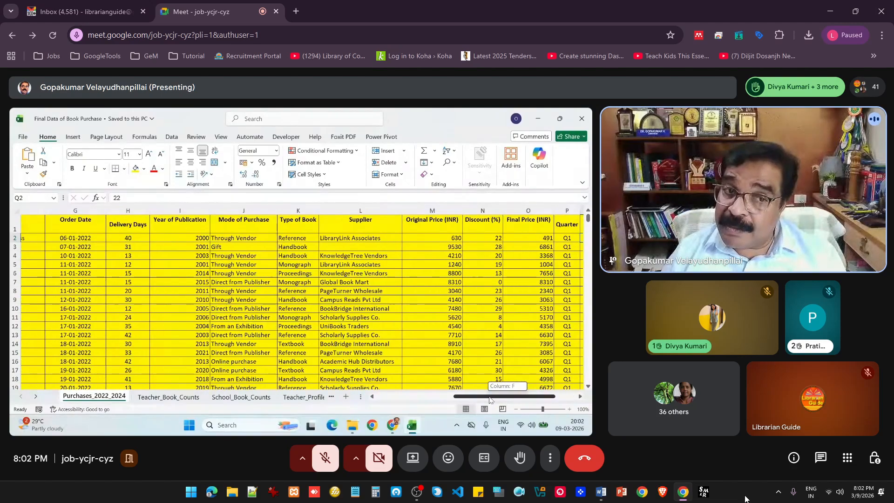
pyautogui.moveTo(490, 399); pyautogui.dragTo(412, 399)
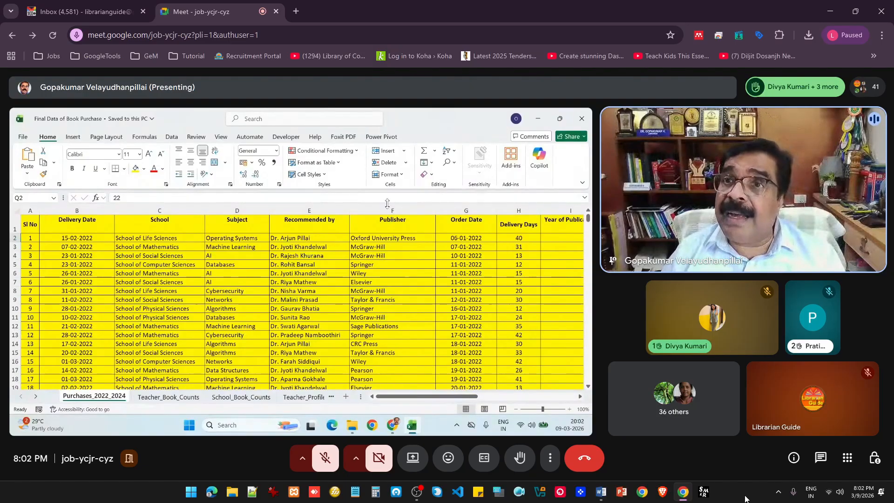
pyautogui.click(538, 119)
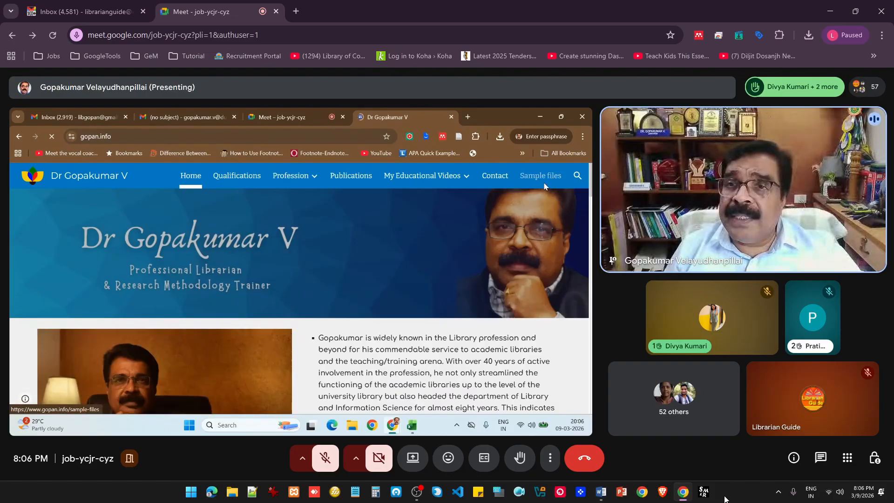
pyautogui.click(820, 458)
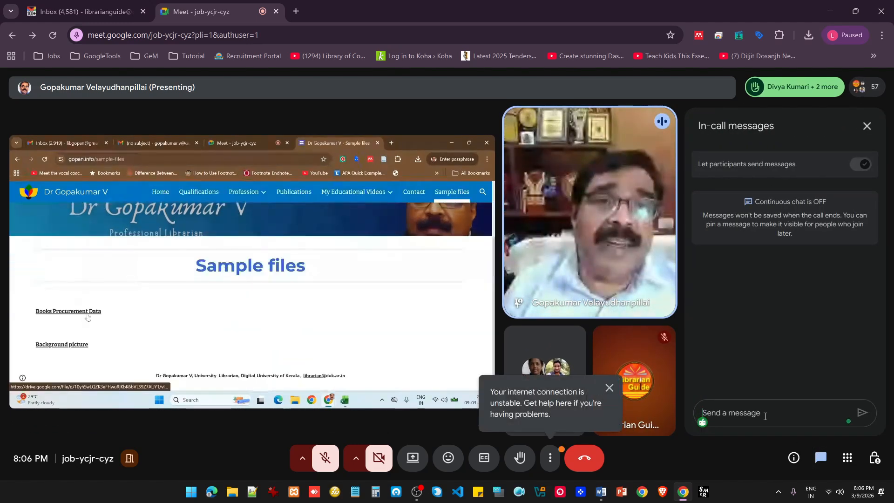
pyautogui.write('http:/')
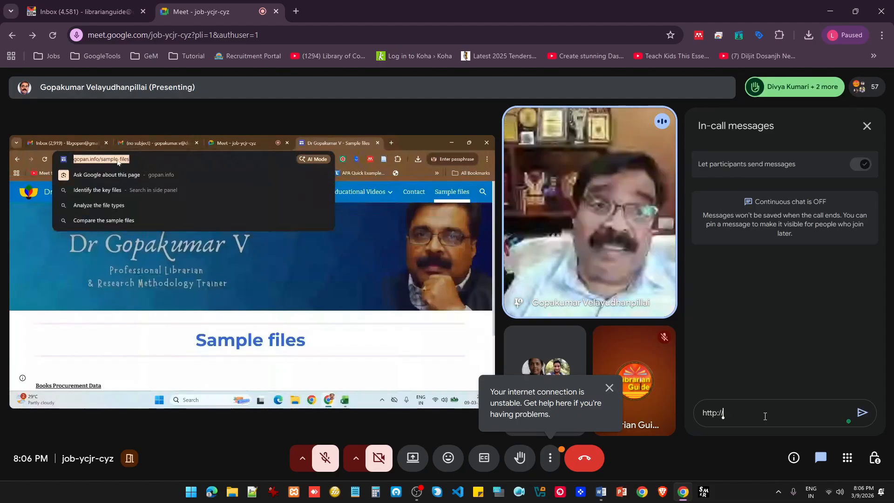
pyautogui.write('/gopan.info')
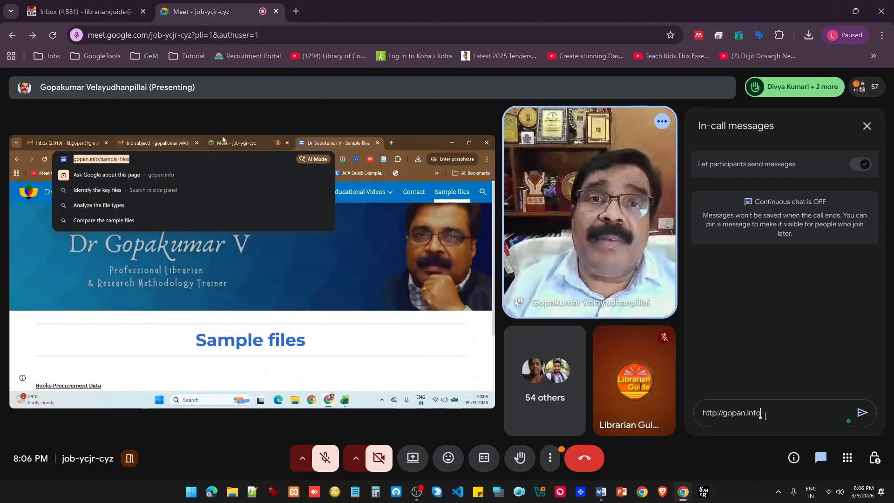
pyautogui.press('Return')
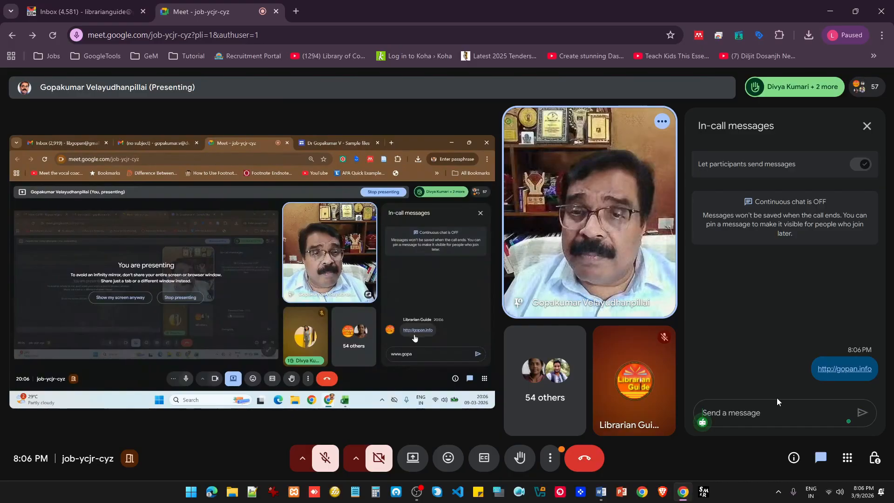
pyautogui.click(867, 126)
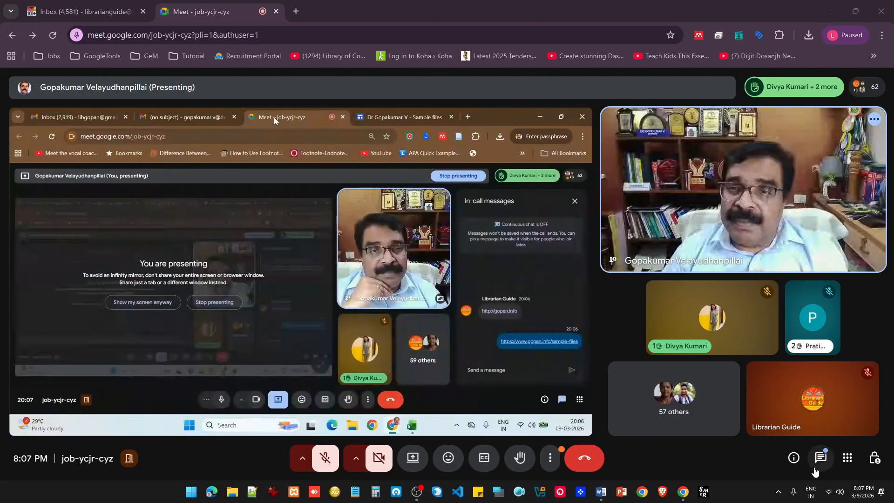
# Open Books Procurement Data from the sample-files link in the meeting chat, and return to the call with the chat closed.
pyautogui.click(823, 460)
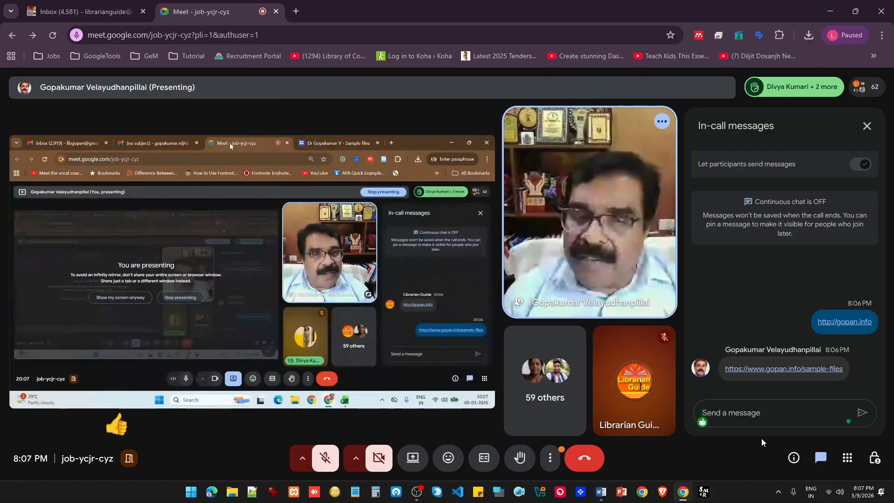
pyautogui.click(792, 370)
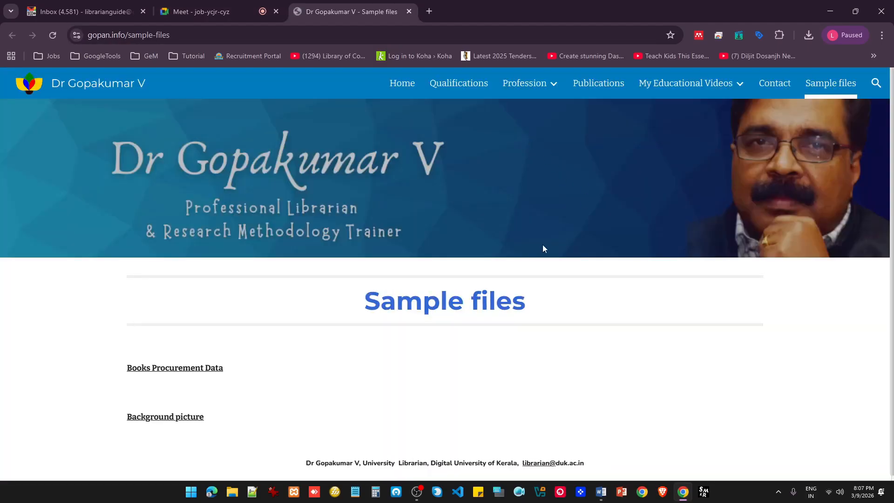
pyautogui.click(199, 369)
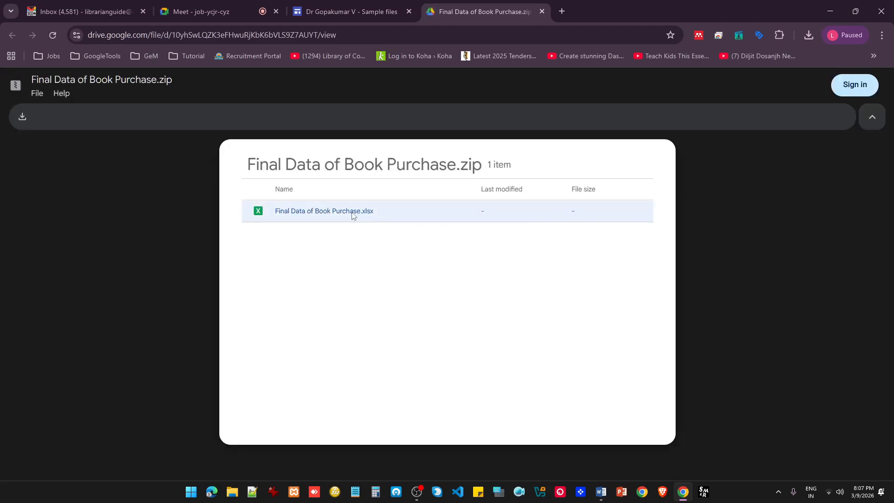
pyautogui.click(224, 12)
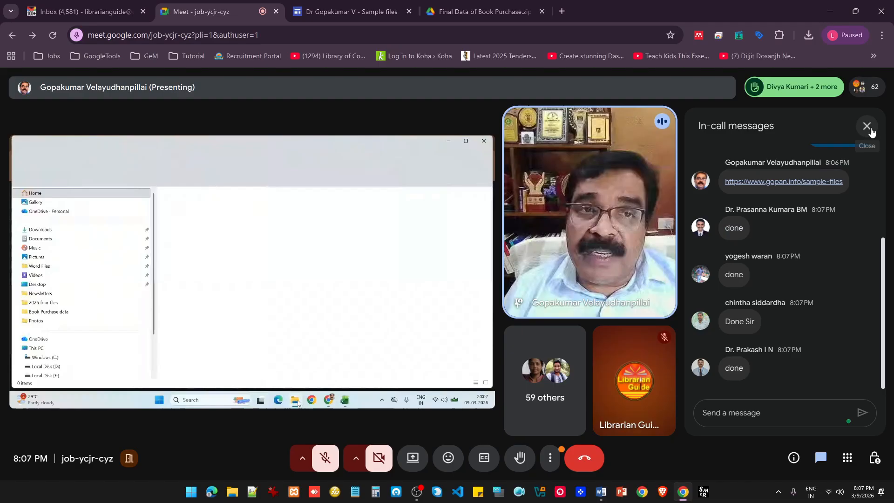
pyautogui.click(867, 126)
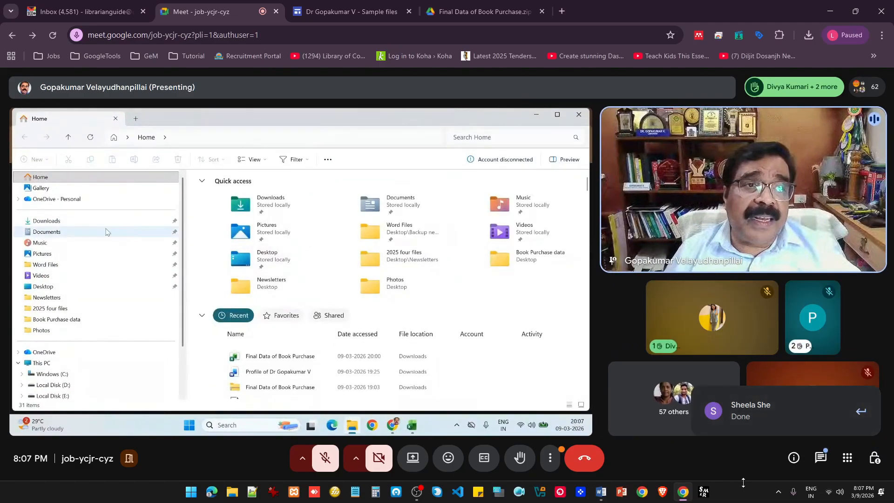
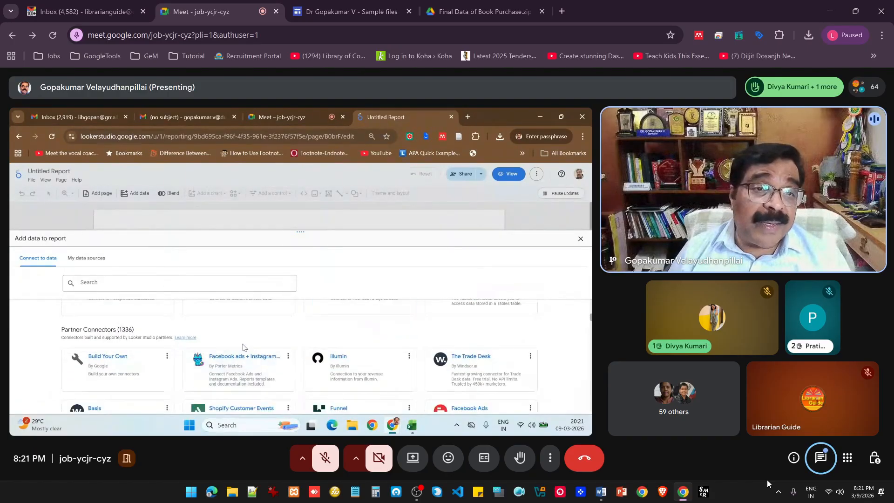
# Capture two screen snips: one of the presentation with the participant tiles, and one of the shared presentation area only.
pyautogui.press('super+shift+s')
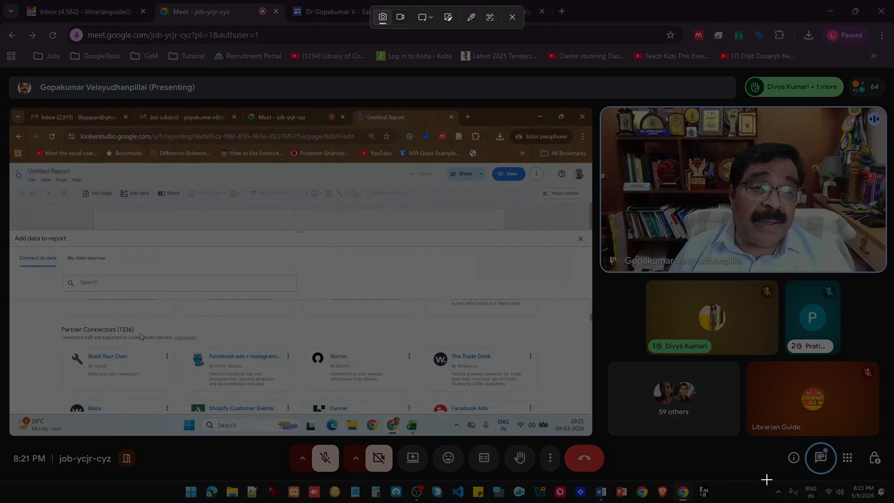
pyautogui.press('Escape')
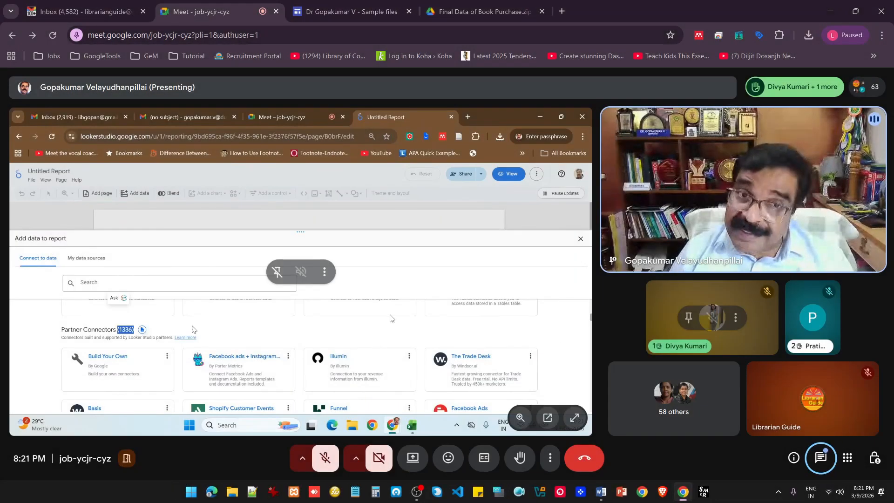
pyautogui.press('super+shift+s')
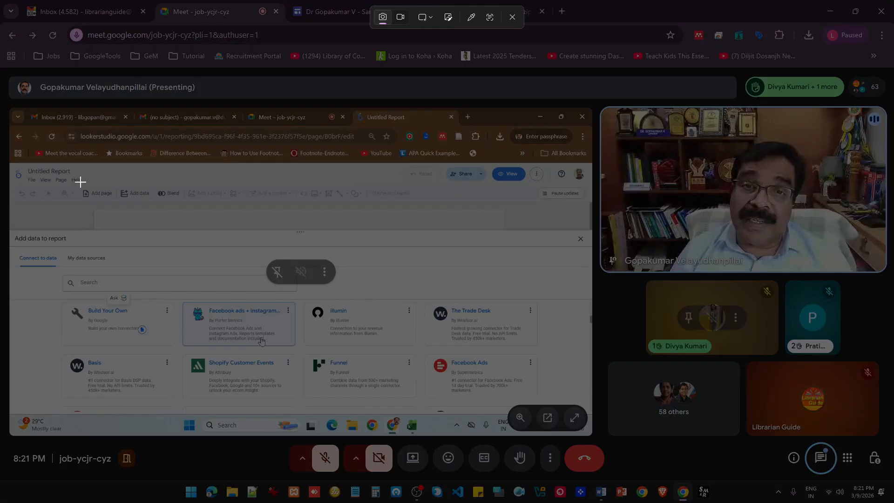
pyautogui.moveTo(10, 106); pyautogui.dragTo(888, 444)
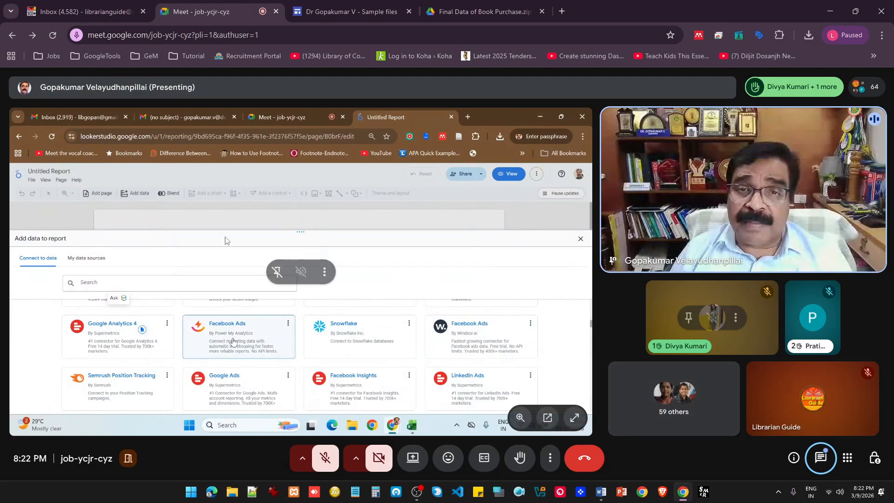
pyautogui.press('super+shift+s')
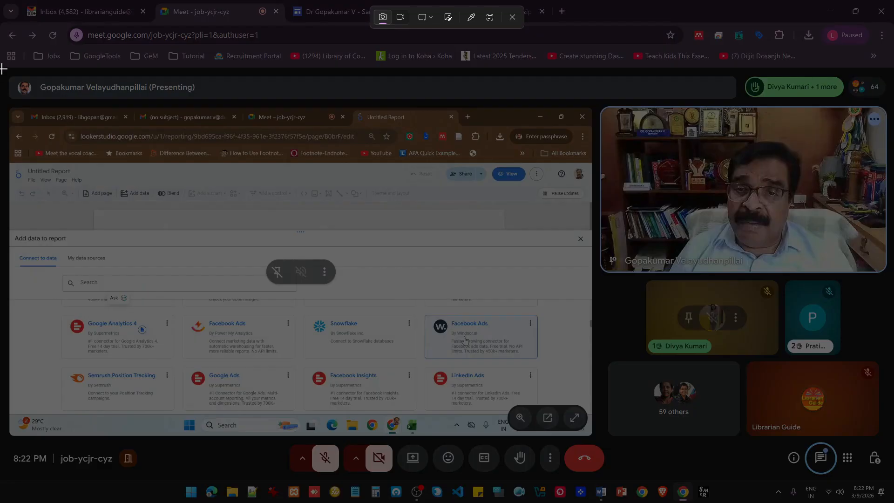
pyautogui.moveTo(3, 72); pyautogui.dragTo(599, 444)
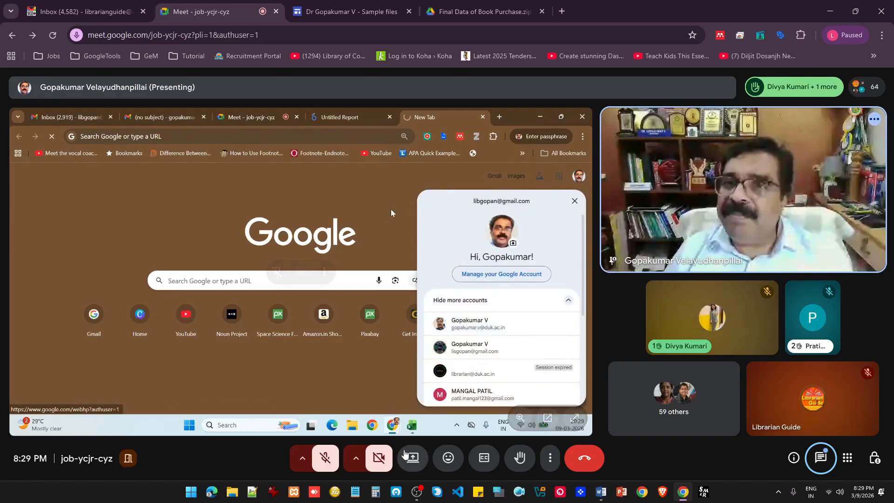
# Unmute the microphone to speak in the call, and mute it again.
pyautogui.hotkey('ctrl', 'd')
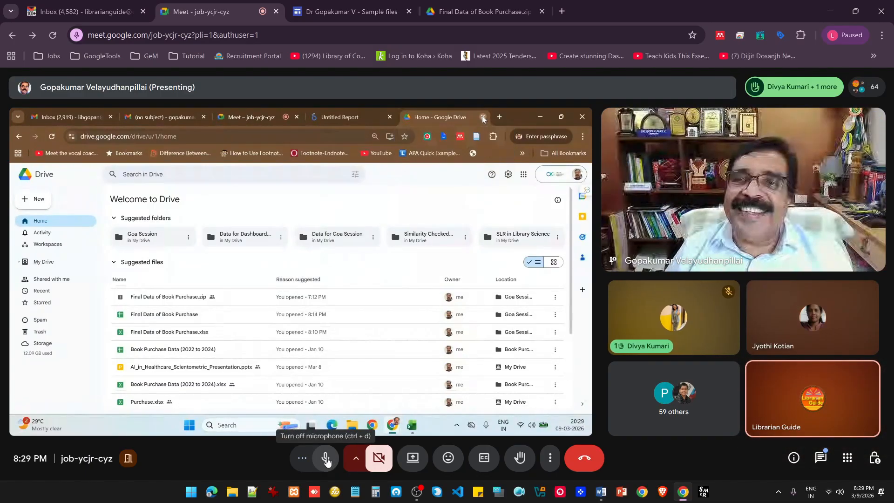
pyautogui.click(327, 460)
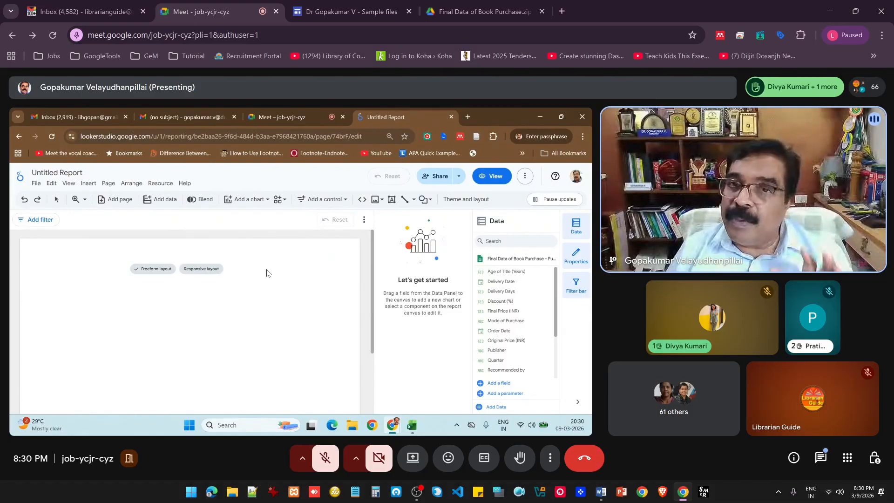
# Apply the Constellation theme to the untitled Looker Studio report.
pyautogui.click(458, 201)
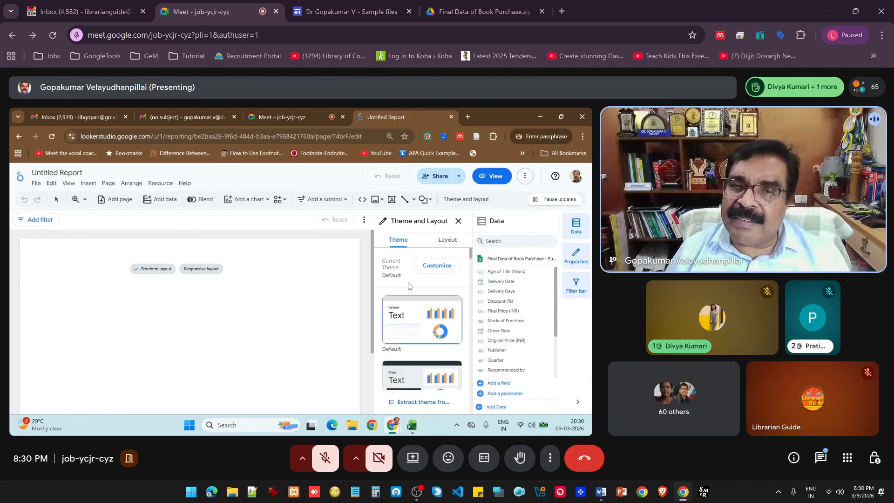
pyautogui.scroll(-4, 425, 279)
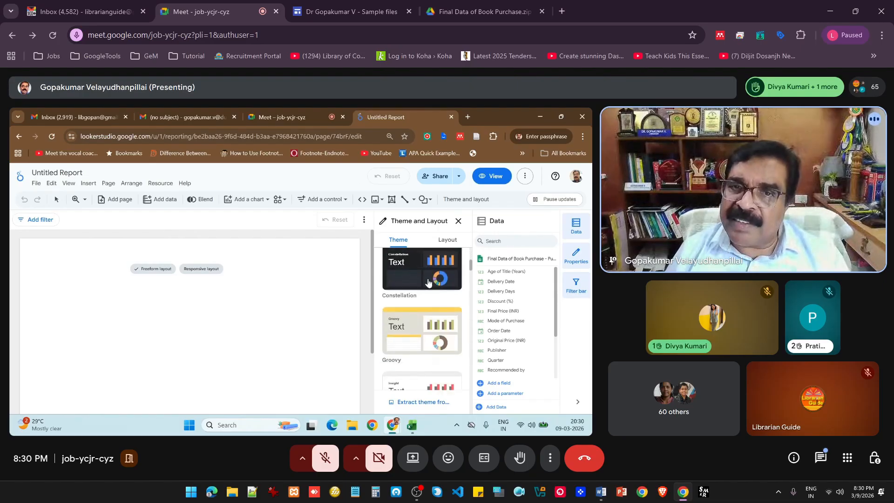
pyautogui.click(413, 266)
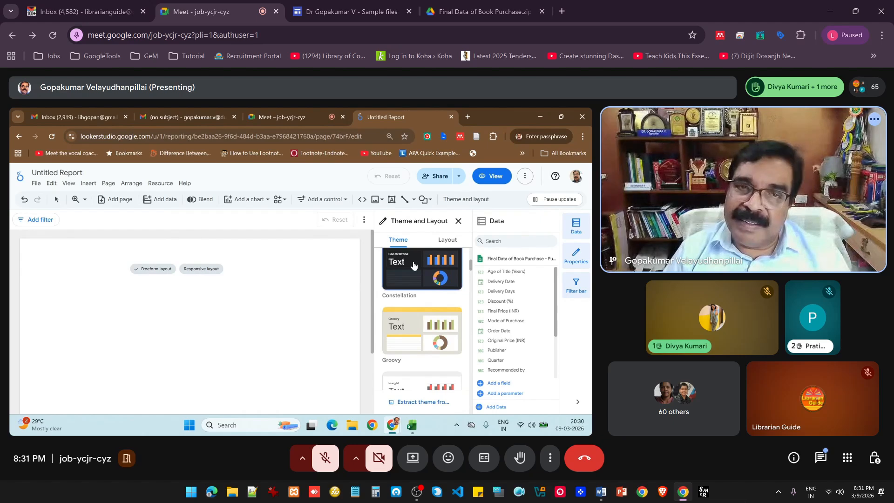
pyautogui.scroll(4, 412, 279)
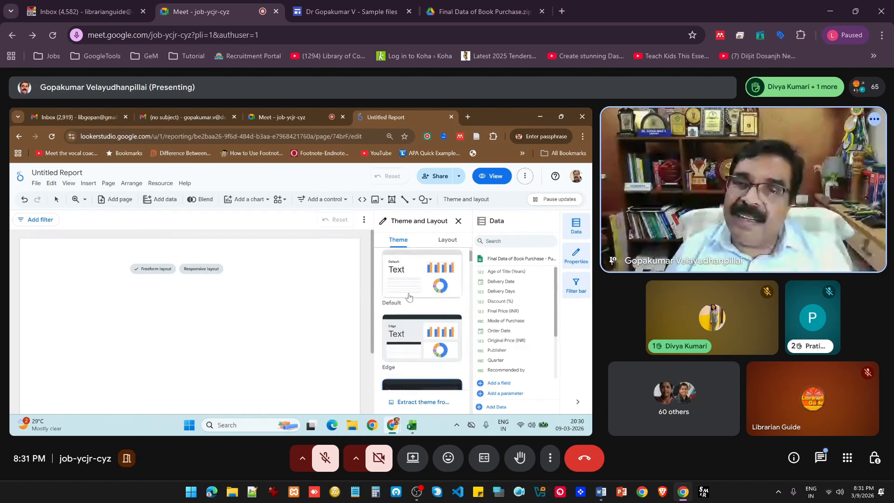
# Set the report's canvas size to 2000 px wide and 2400 px high in the layout settings.
pyautogui.click(448, 241)
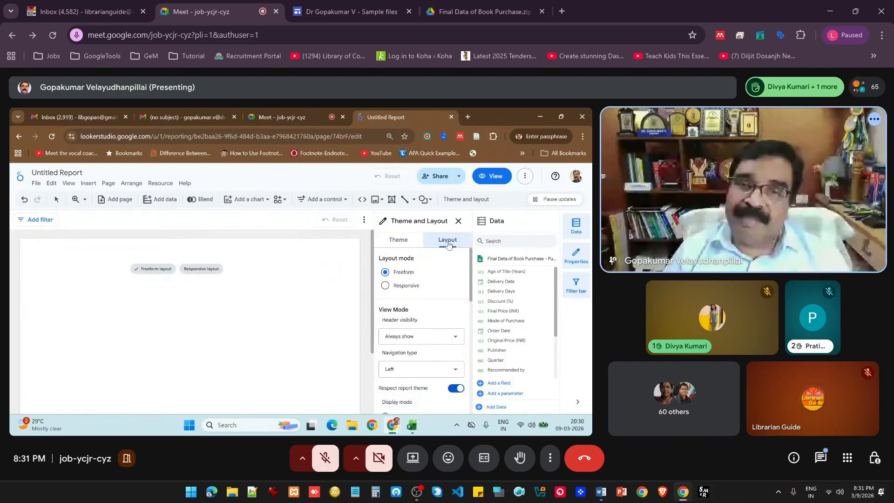
pyautogui.scroll(-5, 433, 289)
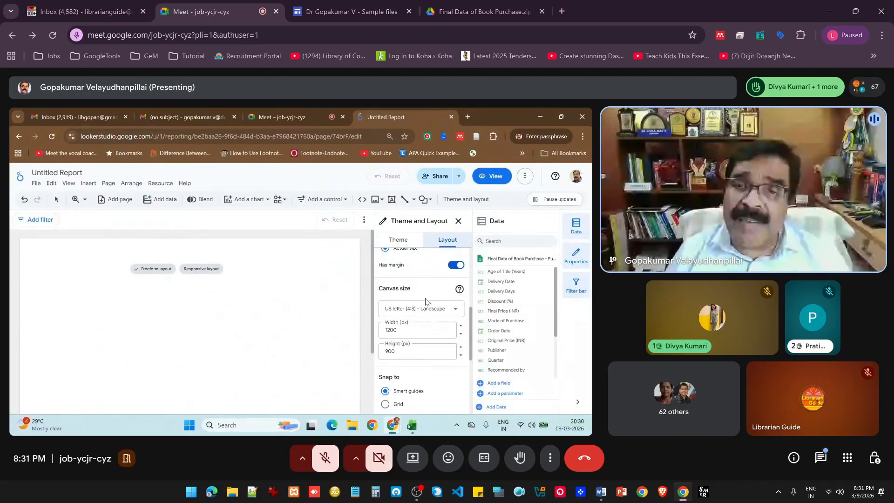
pyautogui.scroll(-2, 426, 298)
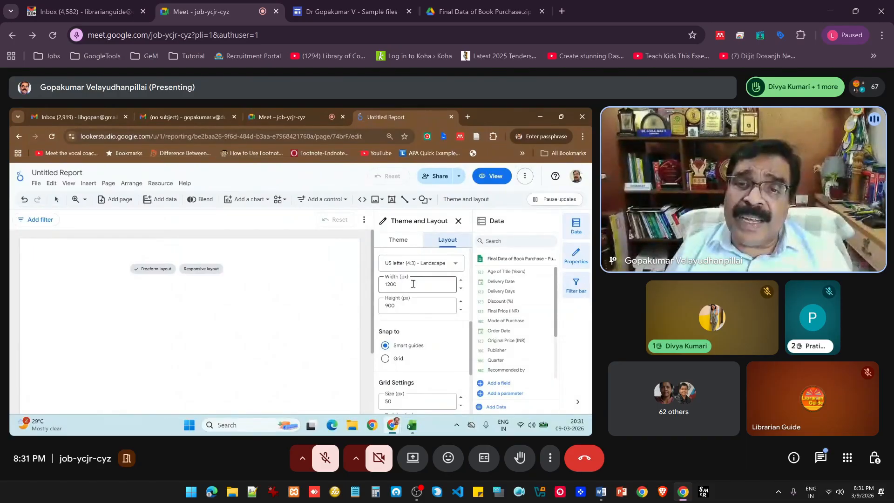
pyautogui.click(413, 283)
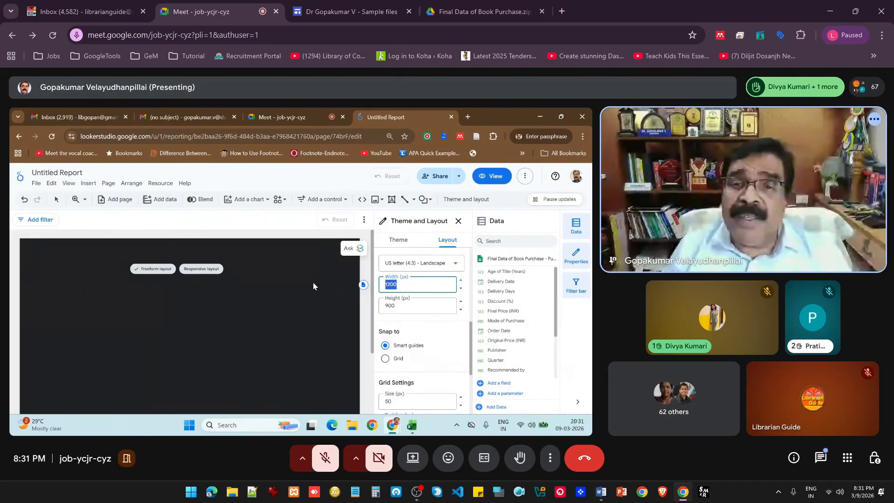
pyautogui.click(405, 288)
pyautogui.press('BackSpace')
pyautogui.press('BackSpace')
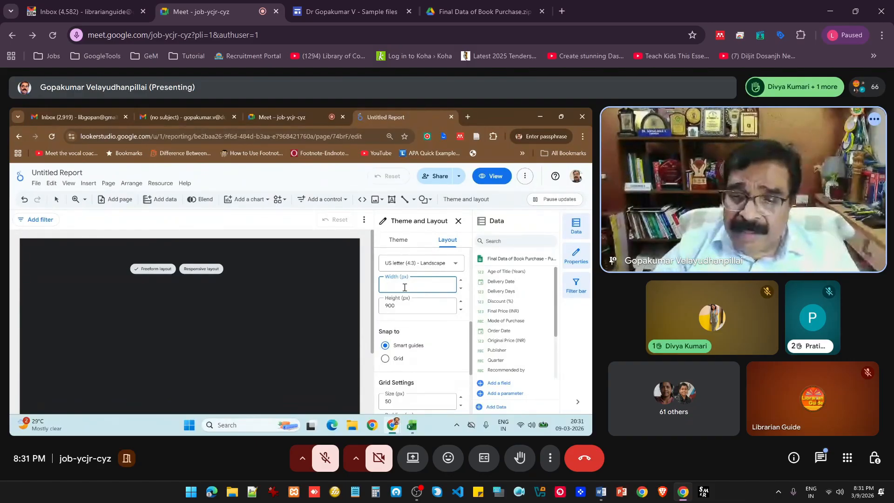
pyautogui.press('Num_Lock')
pyautogui.write('2000')
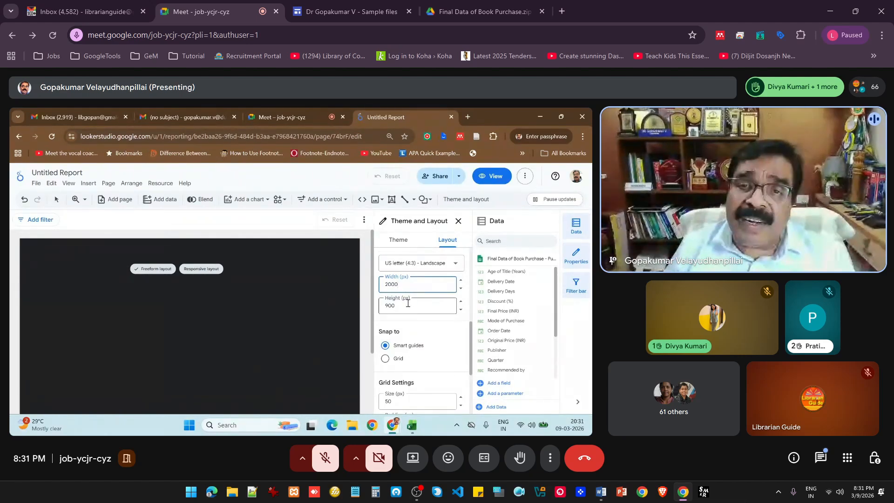
pyautogui.click(407, 303)
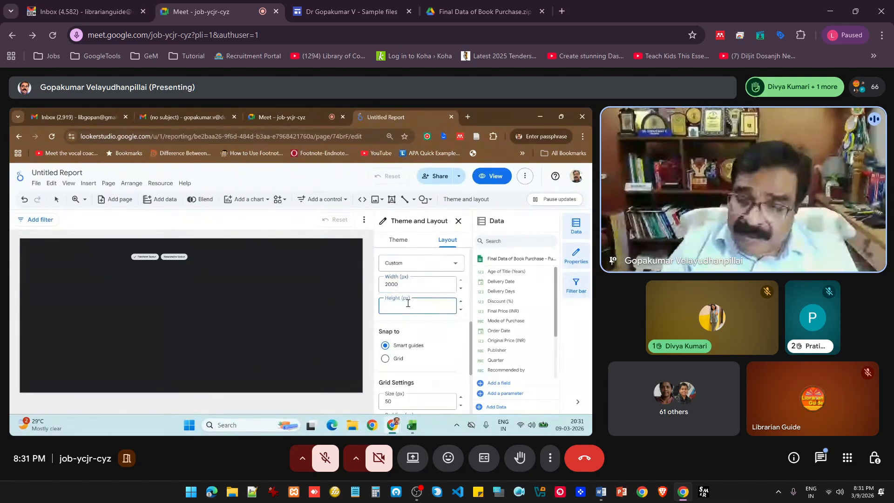
pyautogui.write('2400')
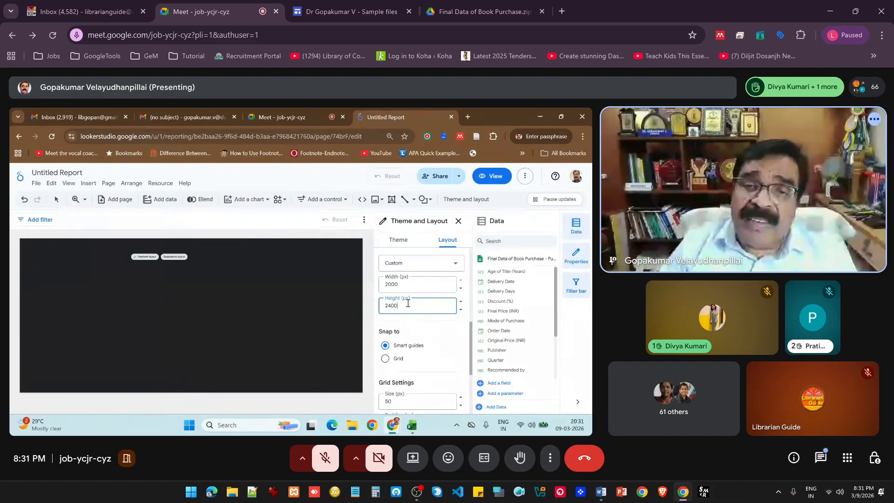
pyautogui.click(324, 309)
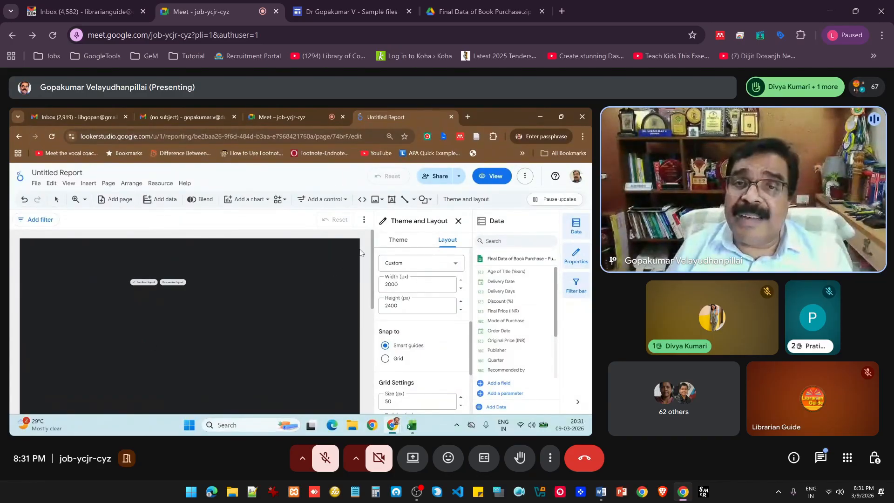
# Review the report's theme choices and its canvas size settings once more.
pyautogui.click(391, 243)
pyautogui.scroll(-2, 422, 317)
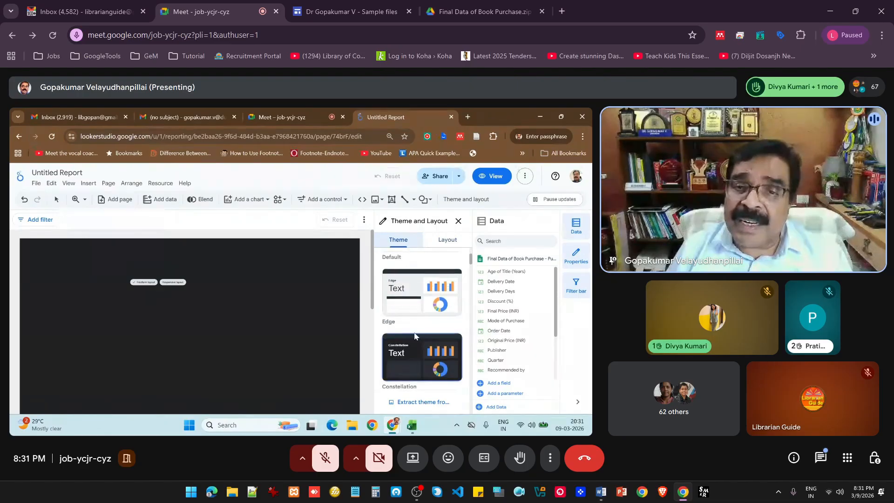
pyautogui.click(445, 241)
pyautogui.scroll(-4, 442, 300)
pyautogui.scroll(3, 441, 301)
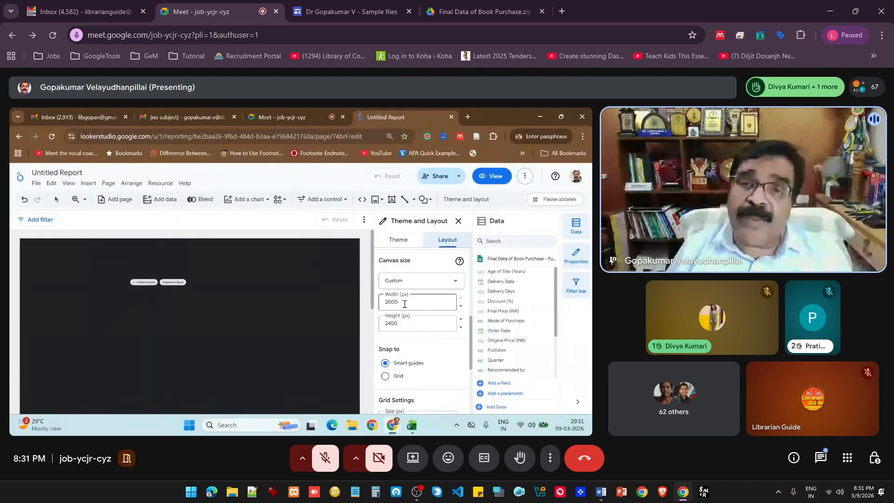
pyautogui.click(415, 325)
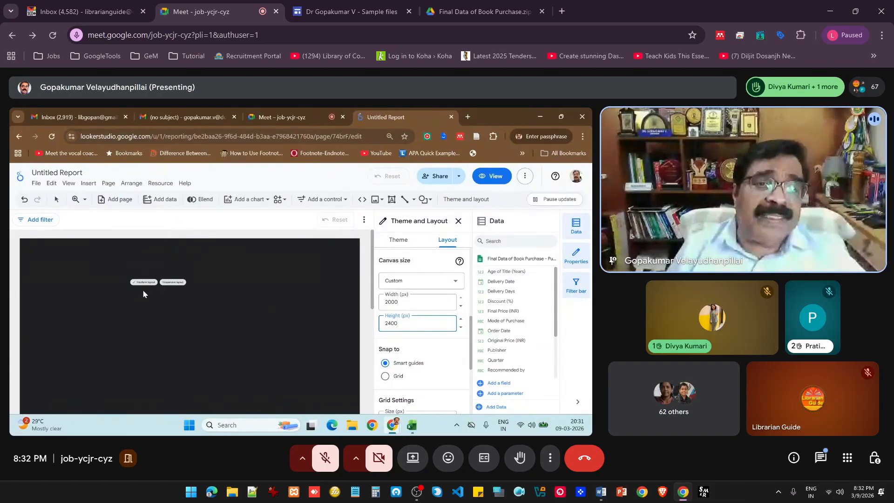
# View the whole report page with Fit all, and return the view to Fit width.
pyautogui.moveTo(140, 288)
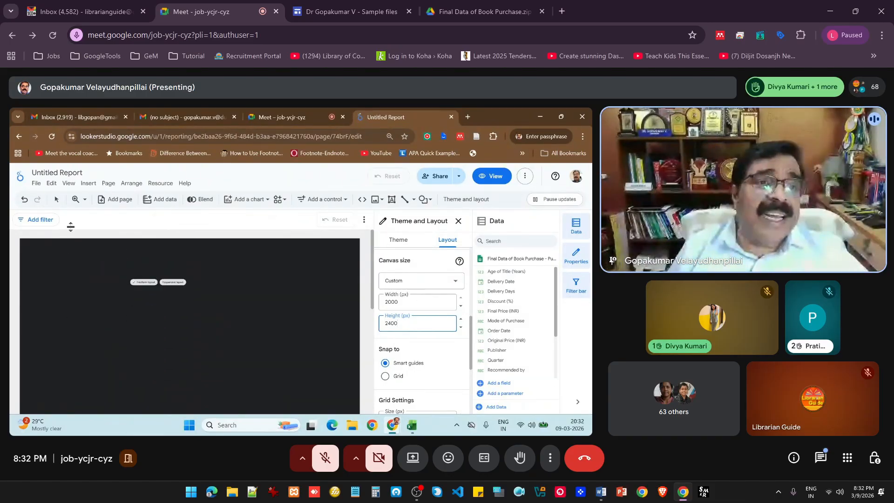
pyautogui.click(85, 199)
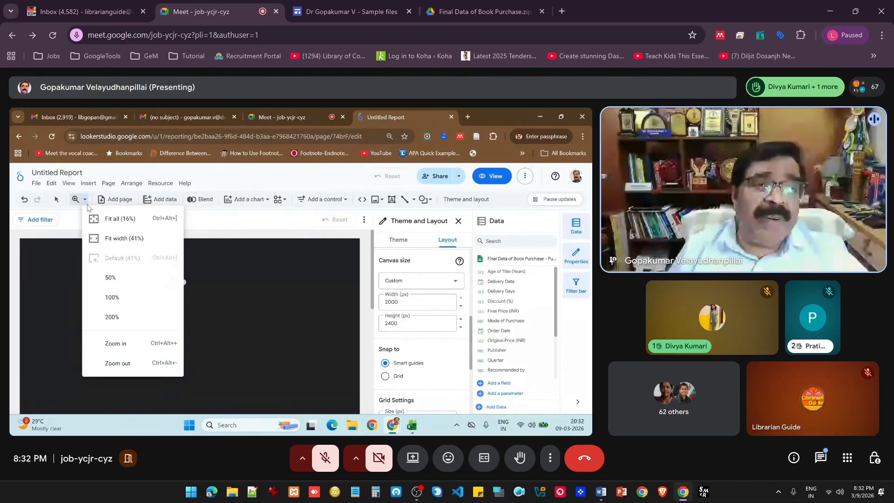
pyautogui.click(111, 218)
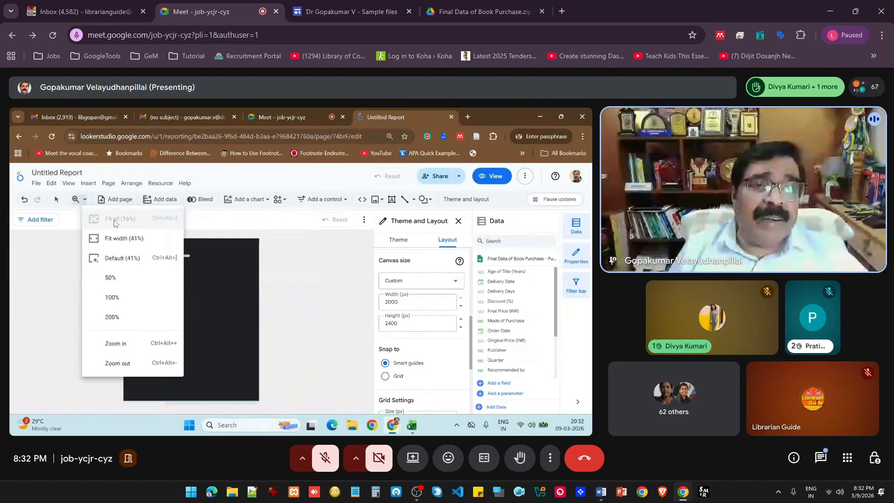
pyautogui.click(85, 199)
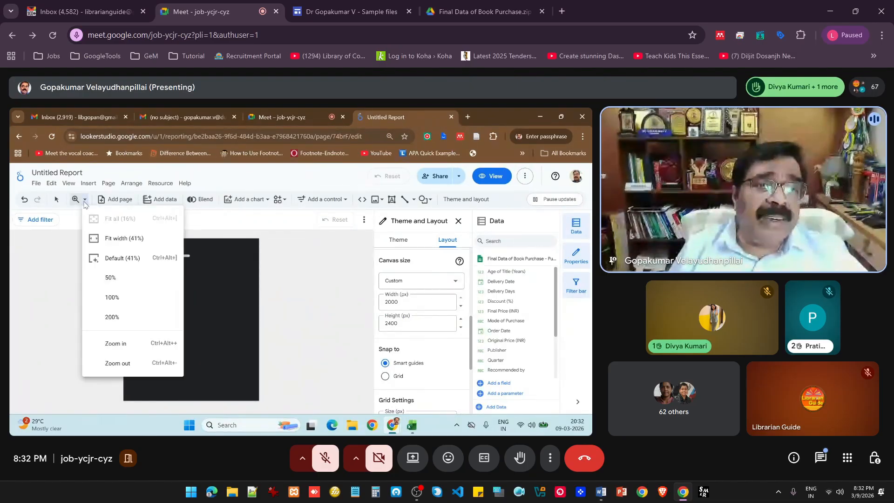
pyautogui.click(111, 242)
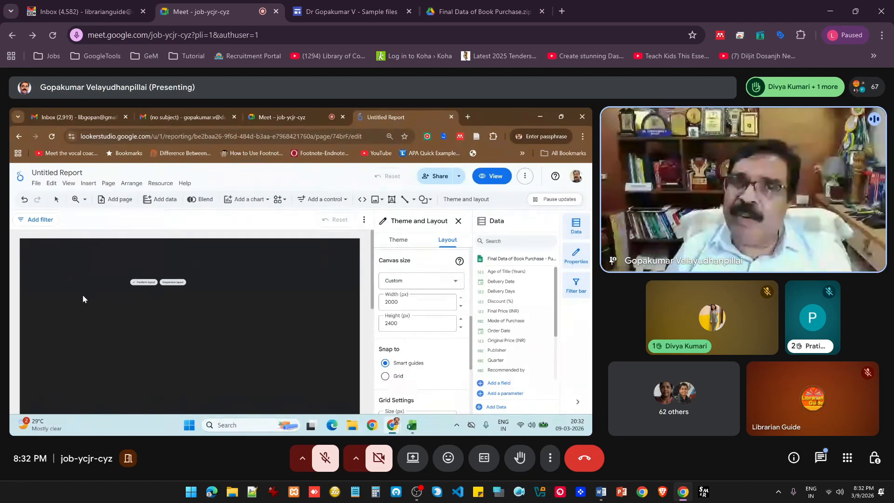
# Check the meeting call for participants' responses, and return to the untitled report.
pyautogui.click(284, 112)
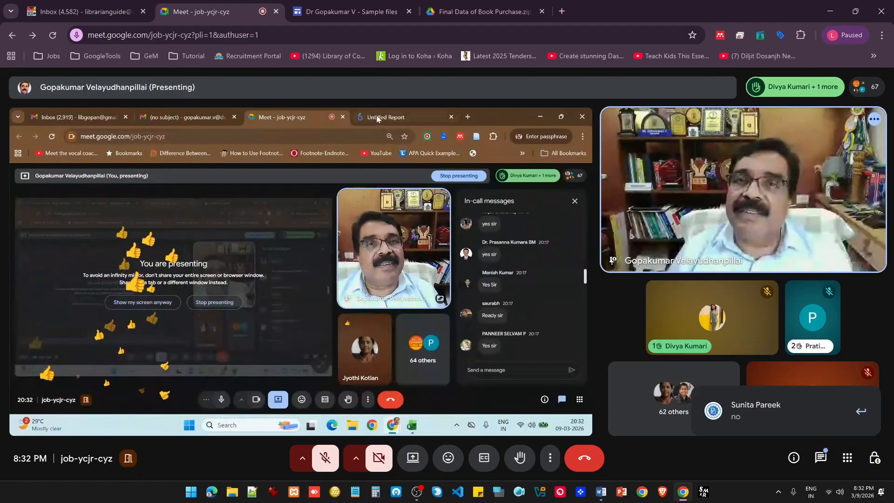
pyautogui.click(362, 118)
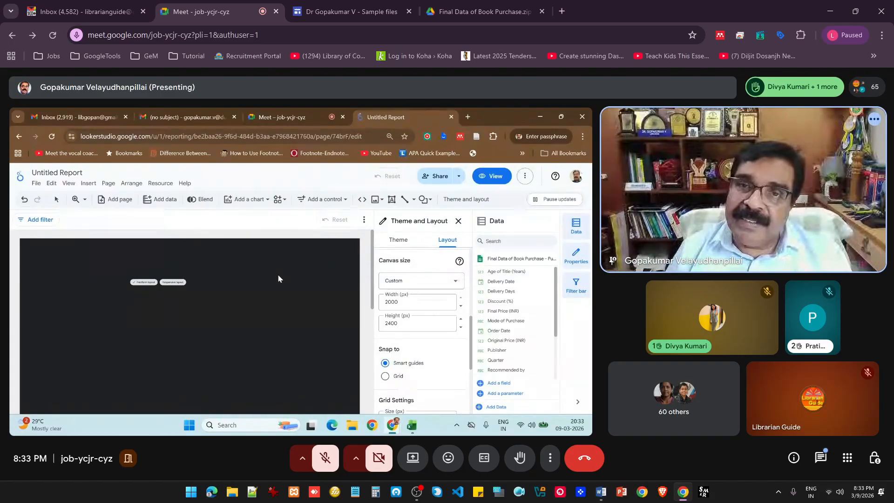
# Look through the chart types that can be added or inserted in the report.
pyautogui.click(249, 200)
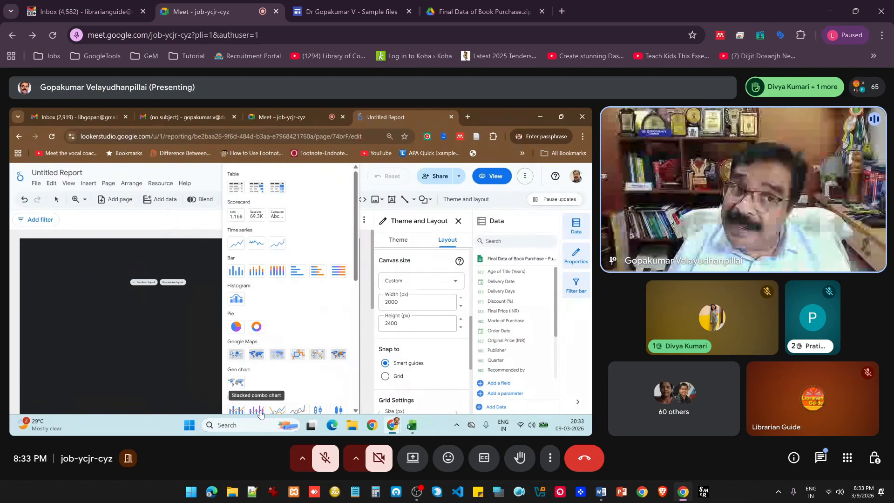
pyautogui.click(178, 344)
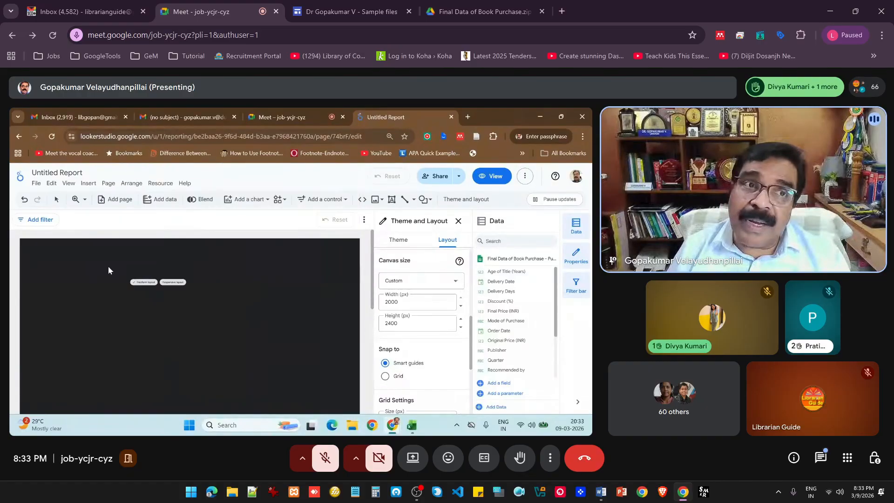
pyautogui.click(89, 185)
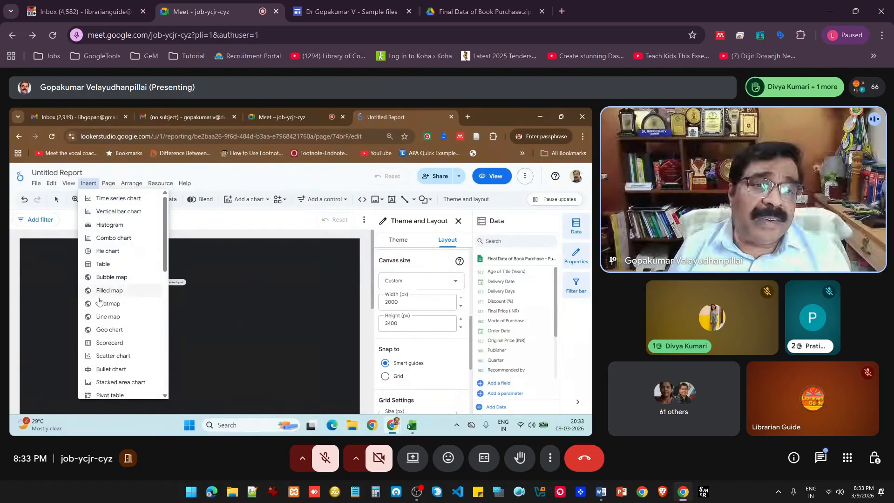
pyautogui.click(244, 317)
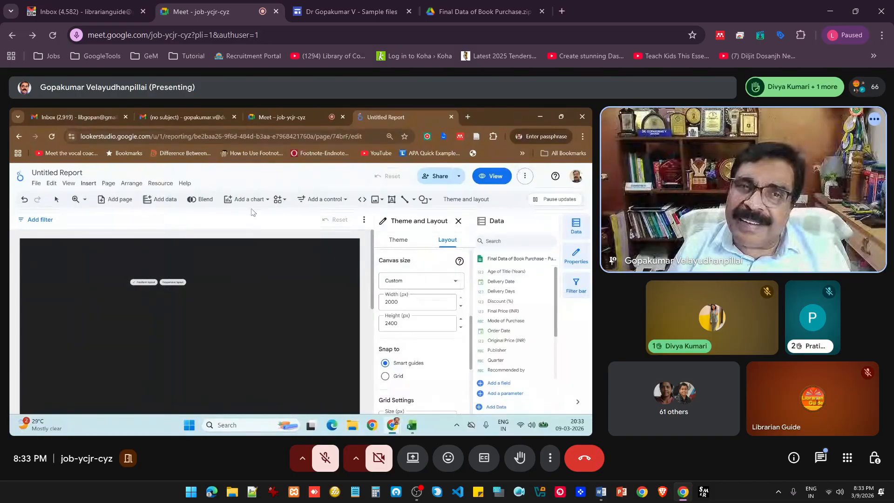
# Draw a Scorecard chart in the left part of the report canvas, below the layout options.
pyautogui.click(249, 200)
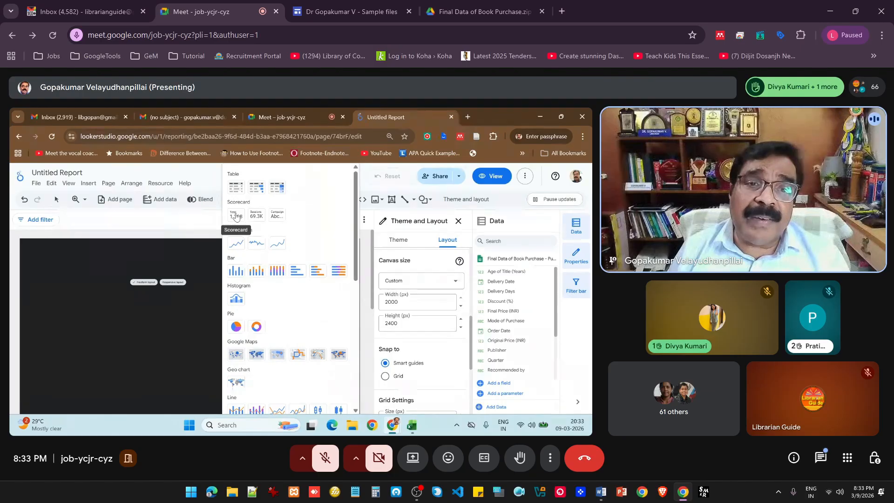
pyautogui.click(236, 215)
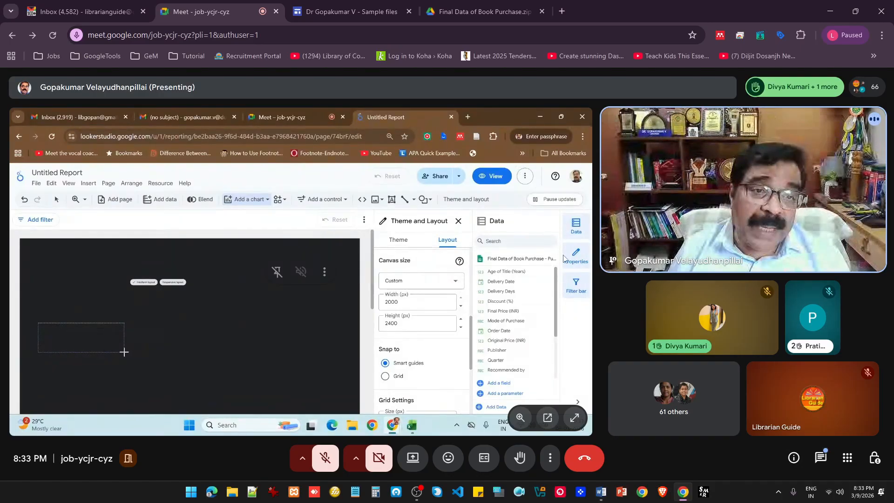
# Mute the participant whose microphone is on for everyone in the call.
pyautogui.moveTo(498, 10)
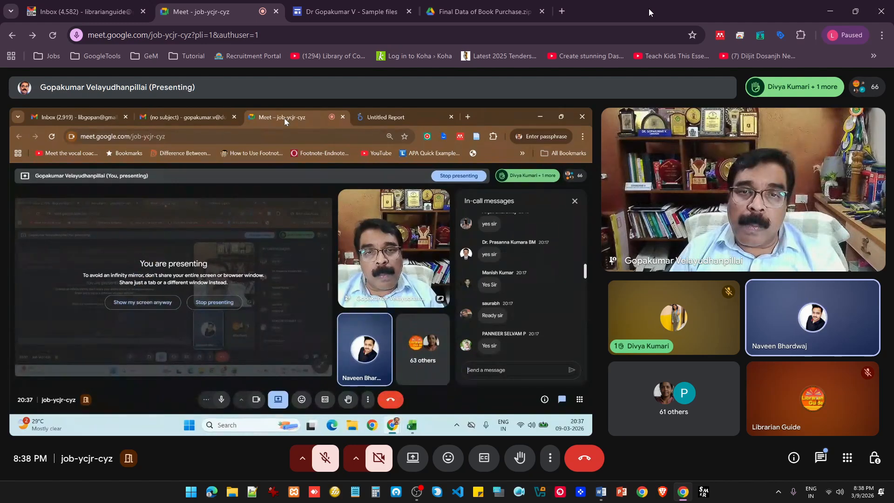
pyautogui.moveTo(799, 320)
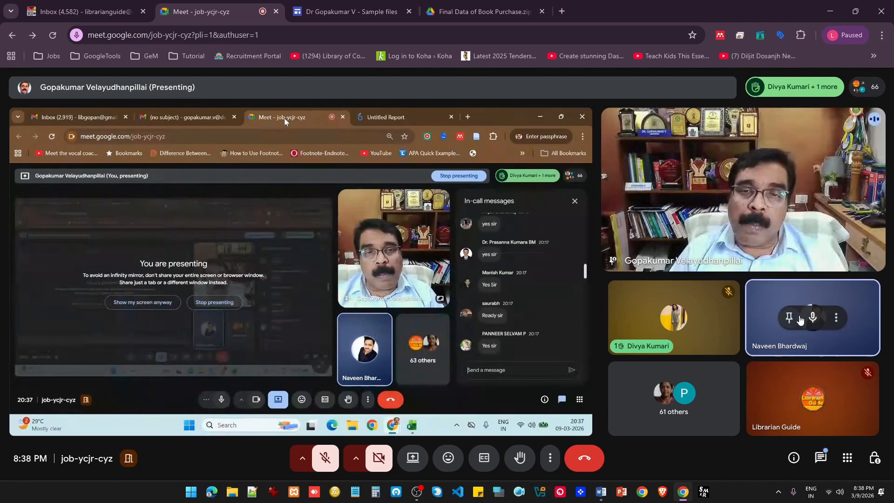
pyautogui.click(813, 317)
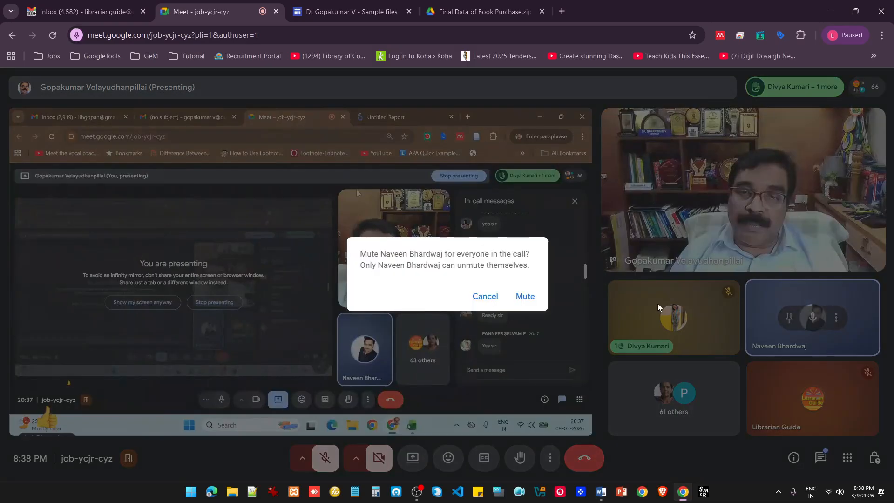
pyautogui.click(540, 300)
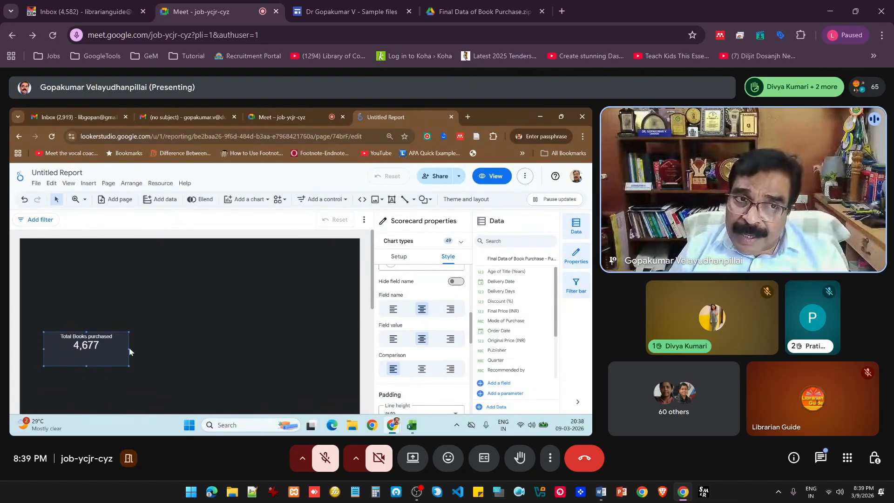
# Center the comparison alignment of the Total Books purchased scorecard and set its background color to black.
pyautogui.click(422, 369)
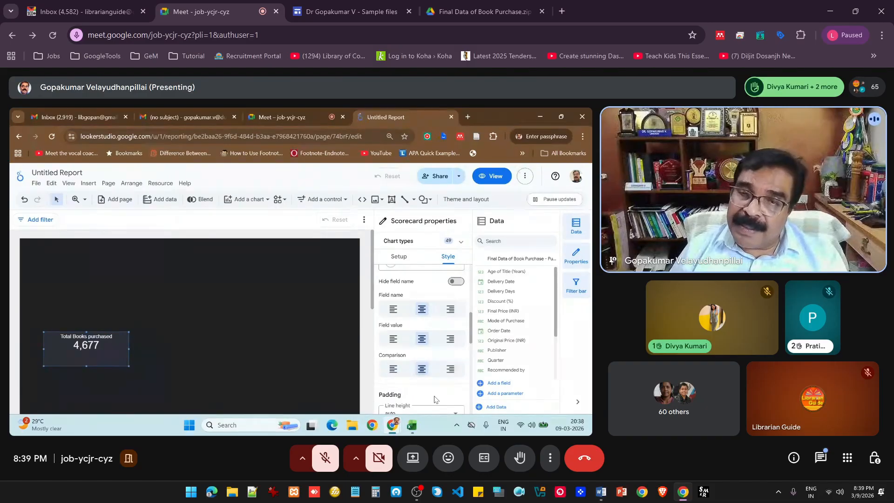
pyautogui.scroll(-2, 434, 399)
pyautogui.scroll(-5, 434, 399)
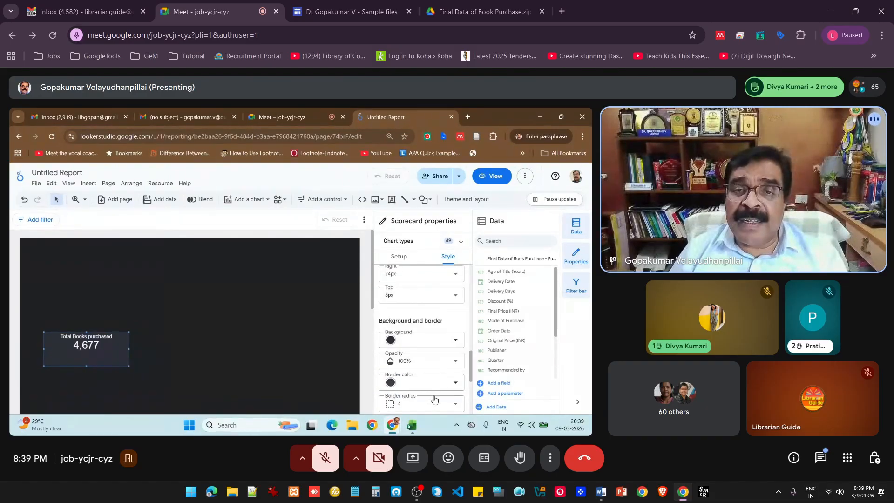
pyautogui.click(421, 343)
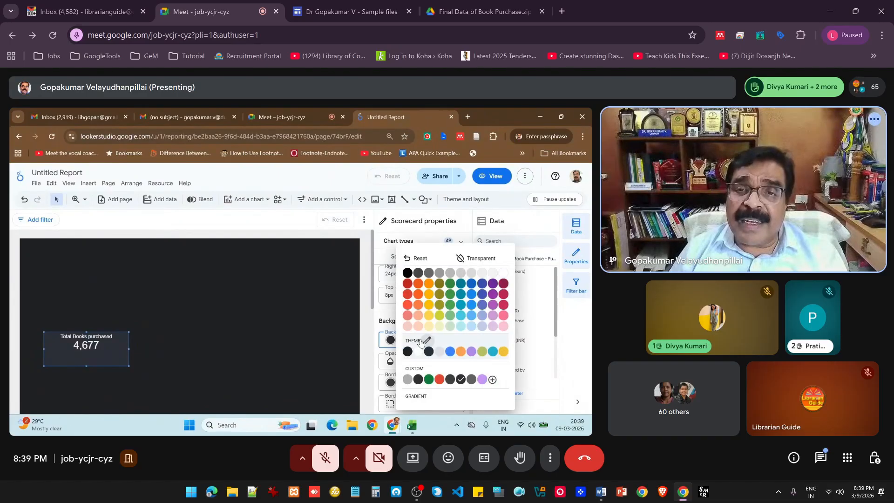
pyautogui.click(407, 273)
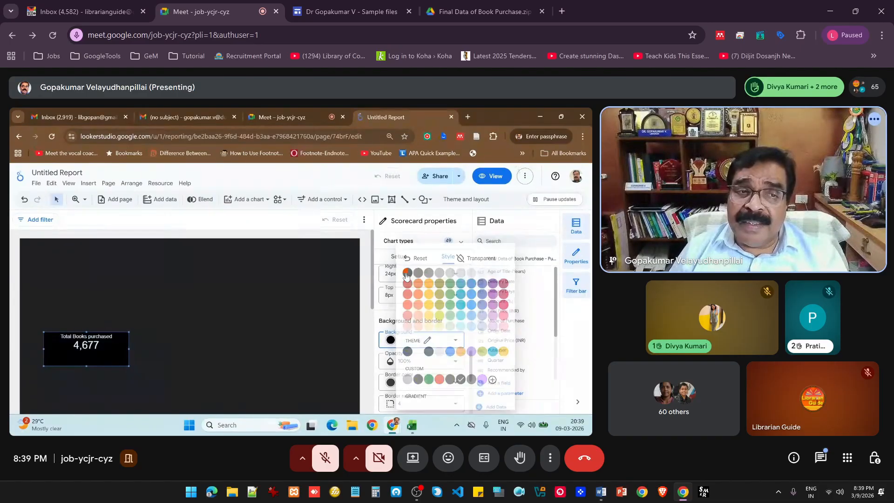
# Give the Total Books purchased scorecard an orange border and choose its border weight.
pyautogui.scroll(-2, 417, 352)
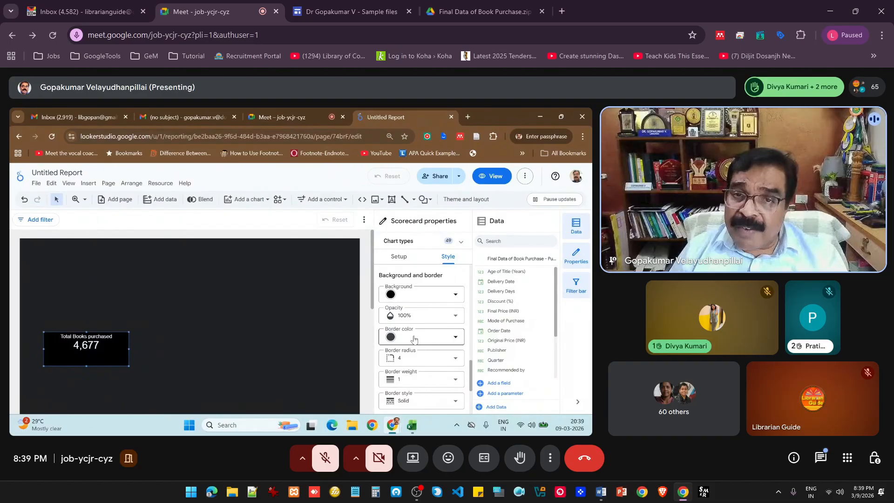
pyautogui.click(414, 336)
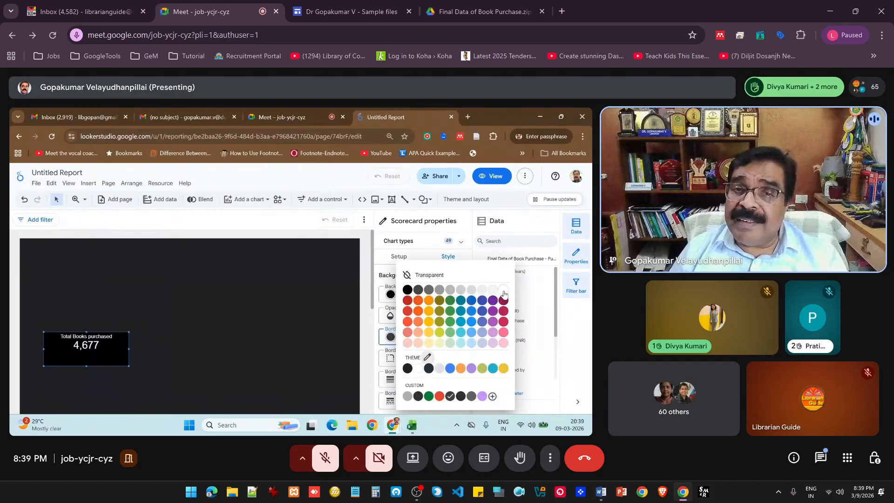
pyautogui.click(424, 303)
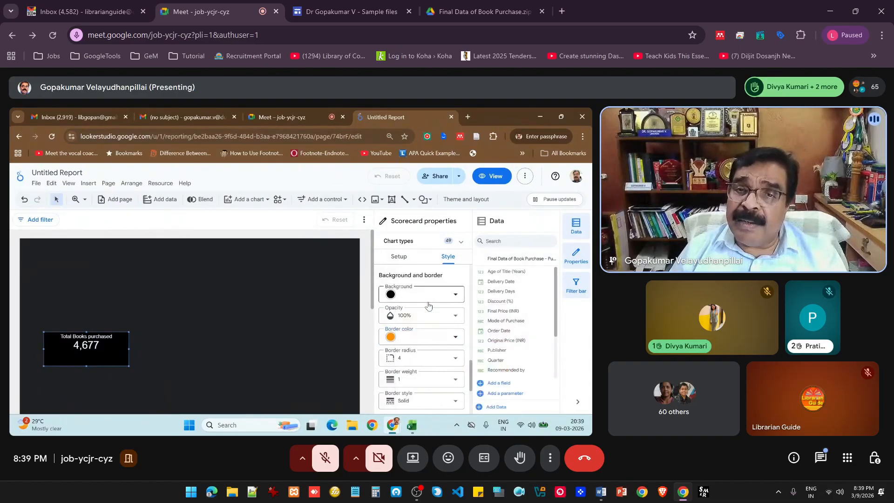
pyautogui.click(418, 381)
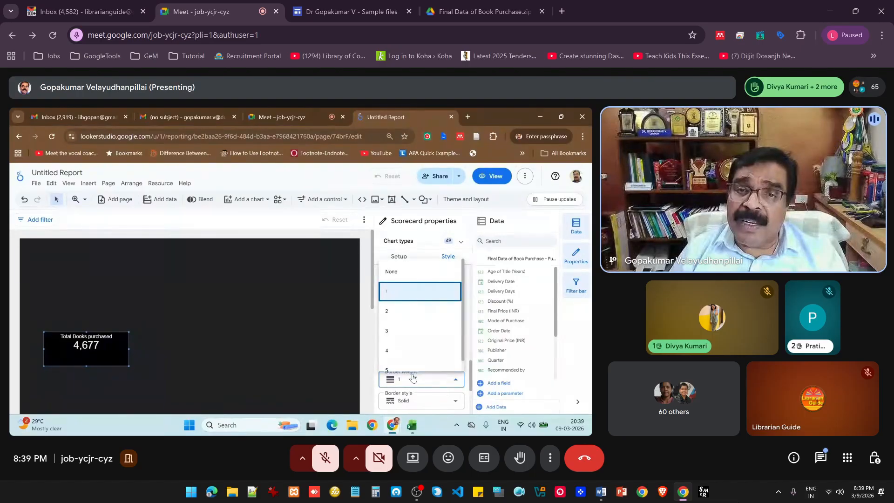
pyautogui.click(405, 370)
pyautogui.click(295, 364)
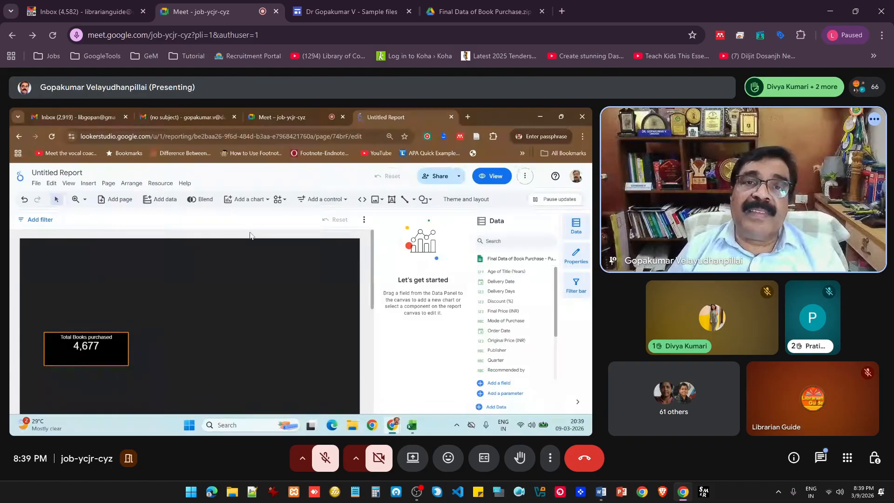
# Check the meeting call briefly and return to the untitled report.
pyautogui.click(287, 116)
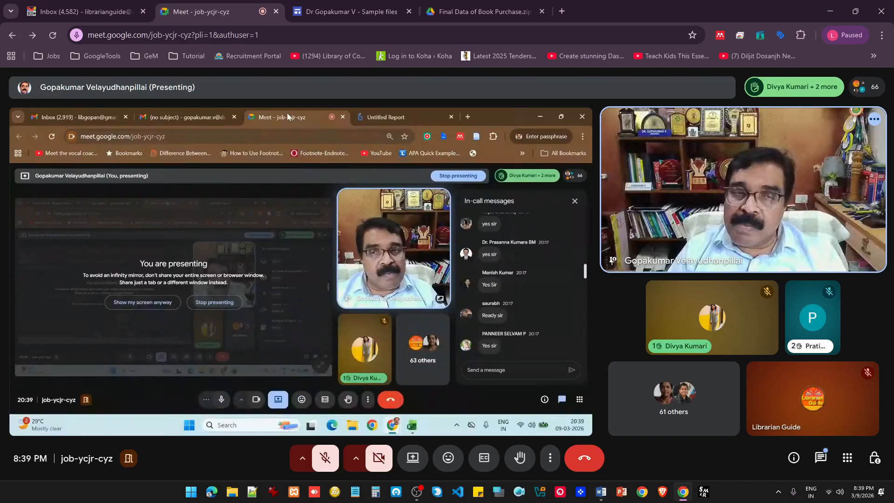
pyautogui.click(377, 115)
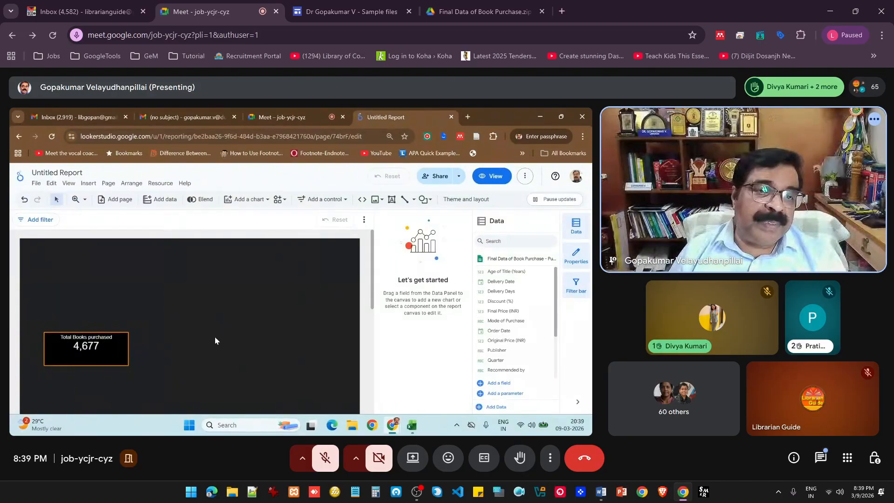
# Shift the Total Books purchased scorecard slightly left and place a copy of it directly to its right.
pyautogui.moveTo(108, 362); pyautogui.dragTo(102, 357)
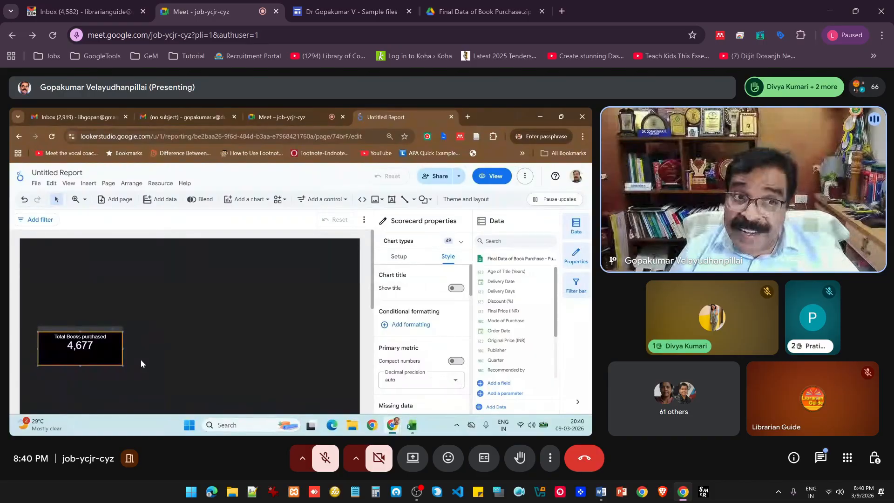
pyautogui.moveTo(120, 343); pyautogui.dragTo(200, 336)
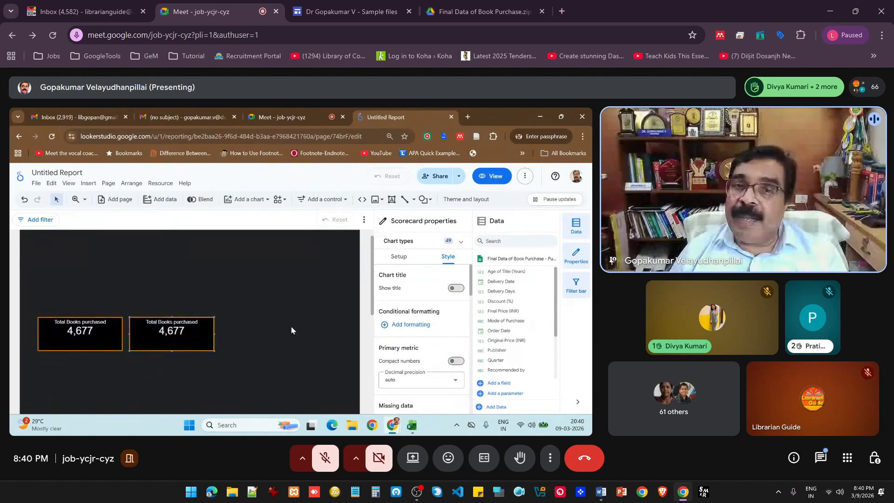
# Set the display name of the copied scorecard's metric to "Total amount spent".
pyautogui.click(398, 257)
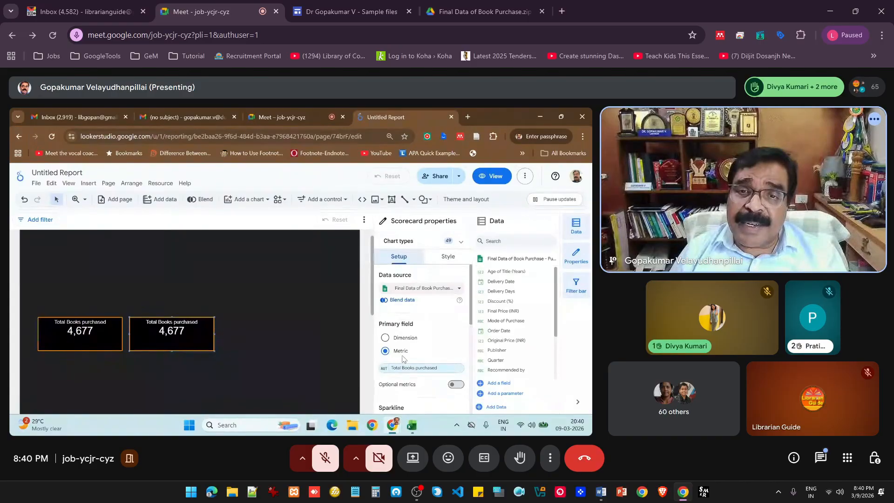
pyautogui.click(383, 371)
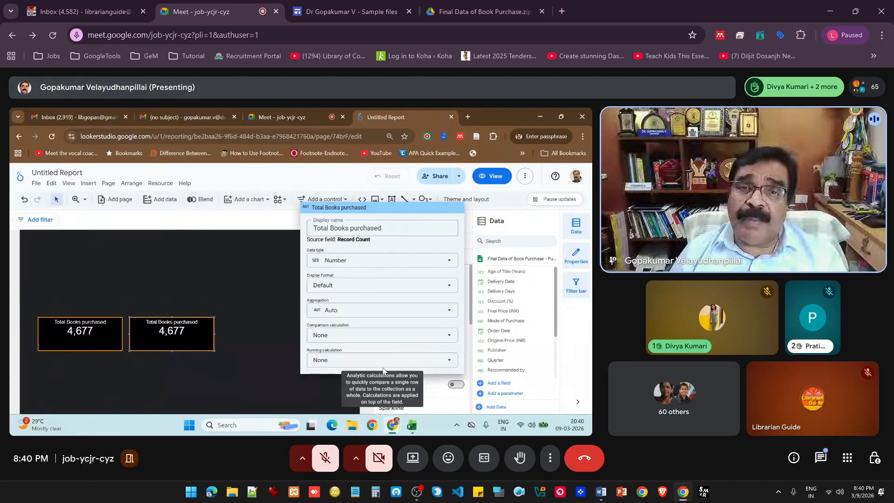
pyautogui.moveTo(330, 227); pyautogui.dragTo(389, 226)
pyautogui.write('a')
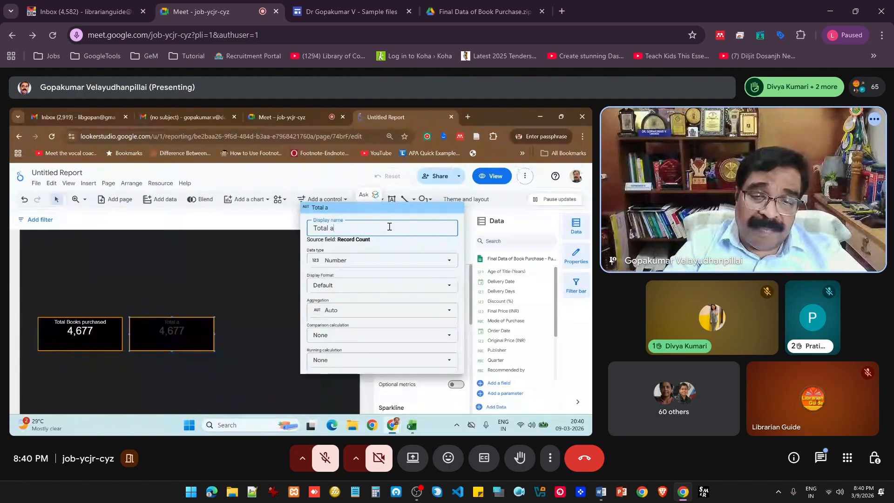
pyautogui.write('mount spent')
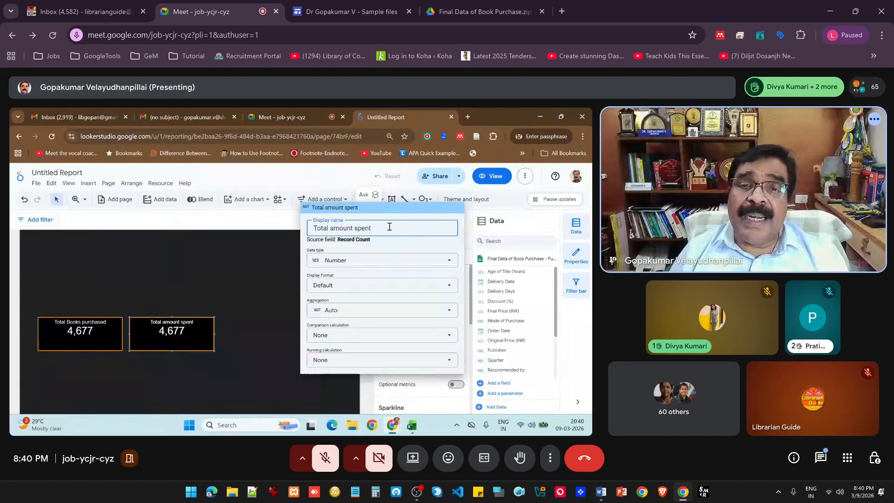
# Change the data type of the Total amount spent metric to Currency (INR - Indian Rupee).
pyautogui.click(367, 260)
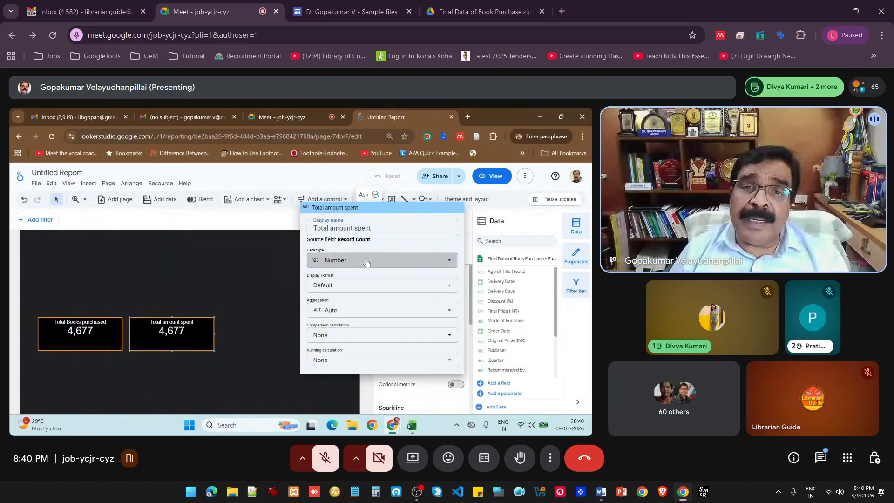
pyautogui.moveTo(354, 280)
pyautogui.moveTo(344, 300)
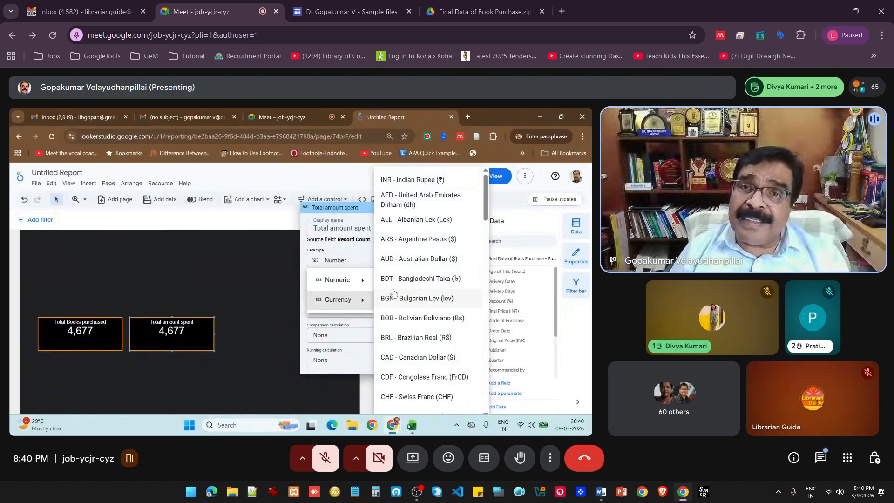
pyautogui.click(406, 181)
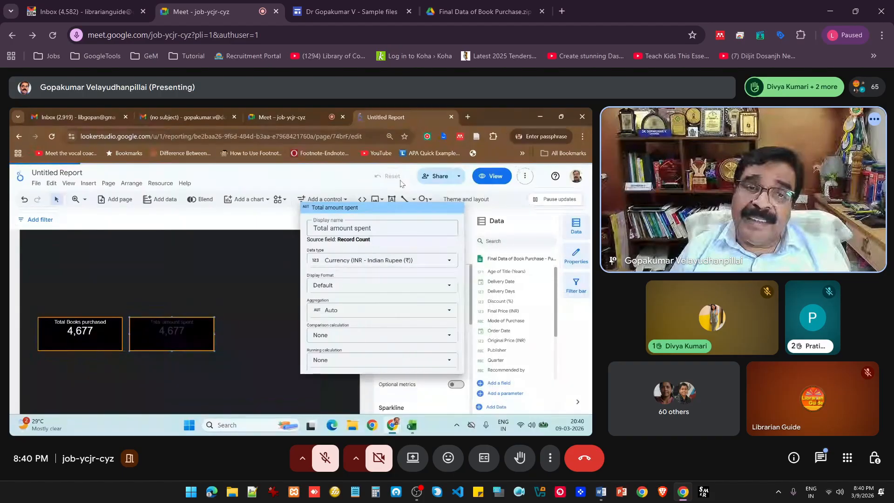
pyautogui.click(256, 301)
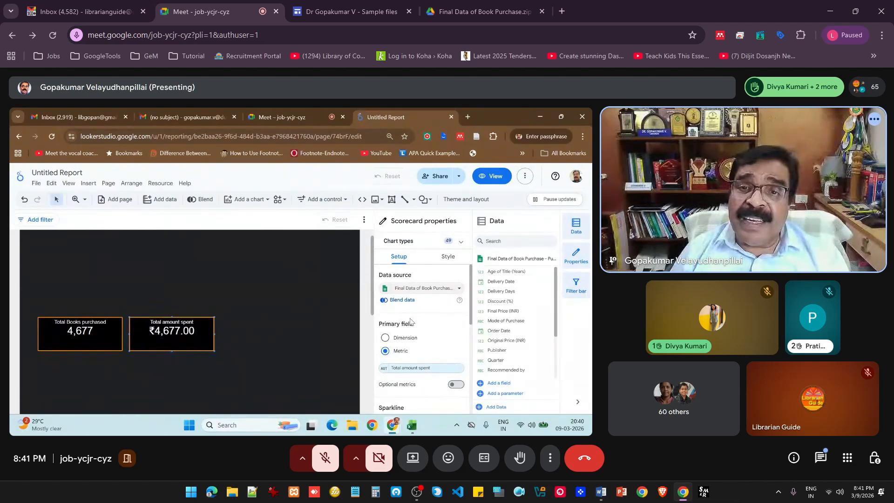
# Replace the copied scorecard's metric with Final Price (INR) and set its display name to "Total amount spent".
pyautogui.scroll(-2, 427, 325)
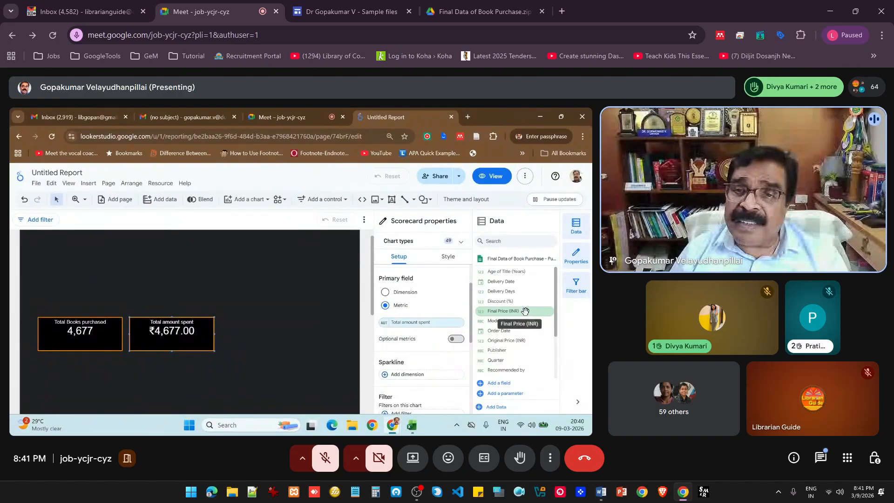
pyautogui.moveTo(505, 317); pyautogui.dragTo(415, 330)
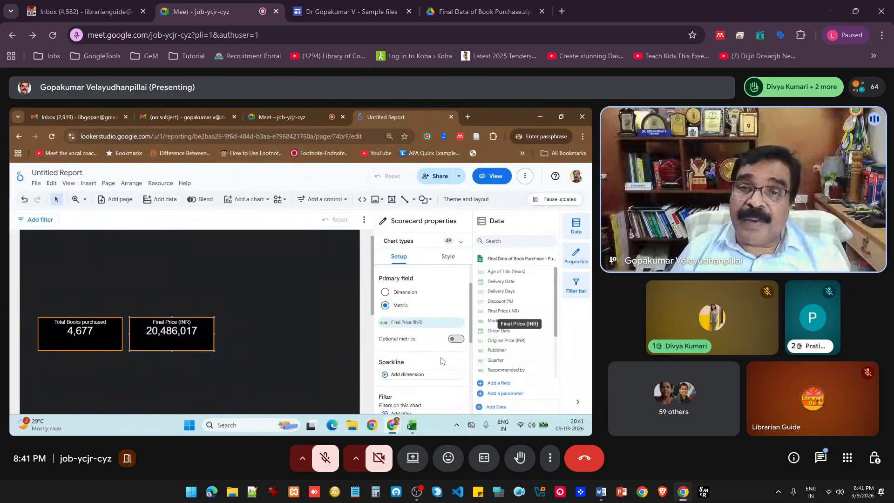
pyautogui.click(384, 322)
pyautogui.click(324, 202)
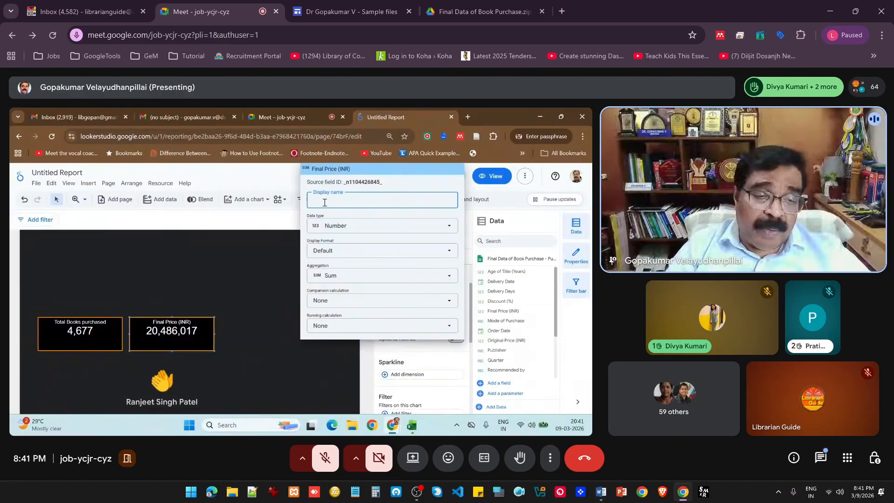
pyautogui.write('Total ')
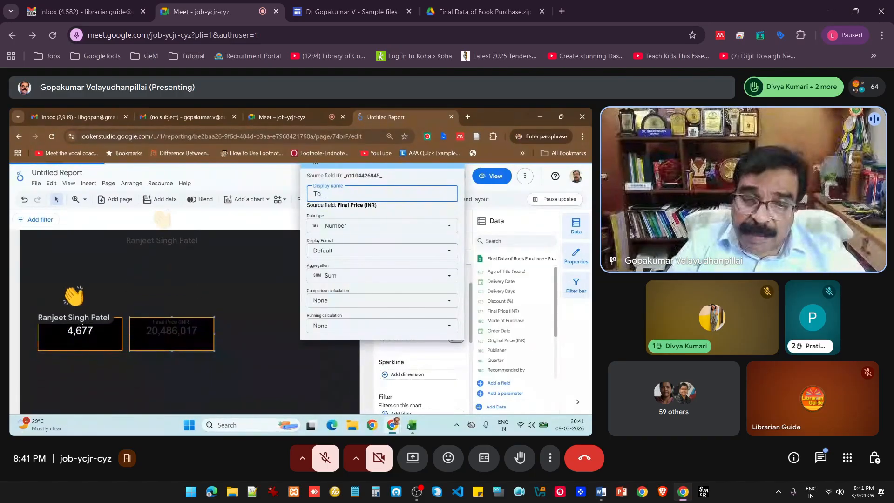
pyautogui.write('a')
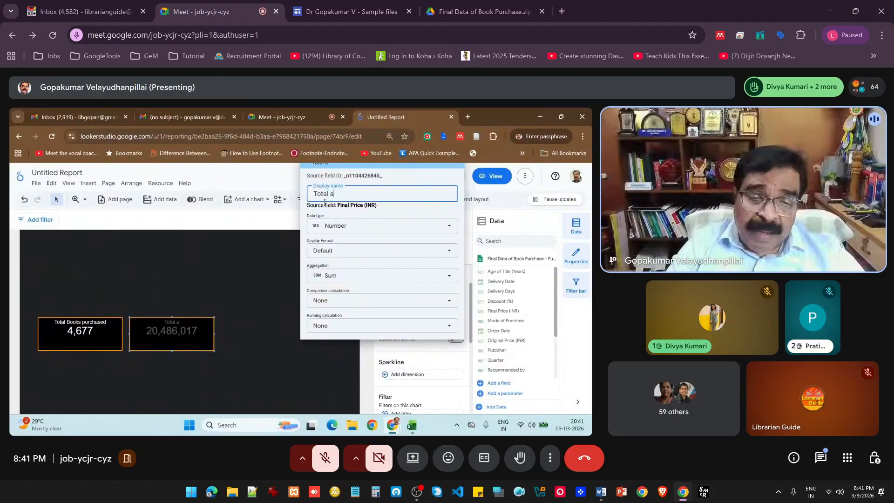
pyautogui.write('mount spent')
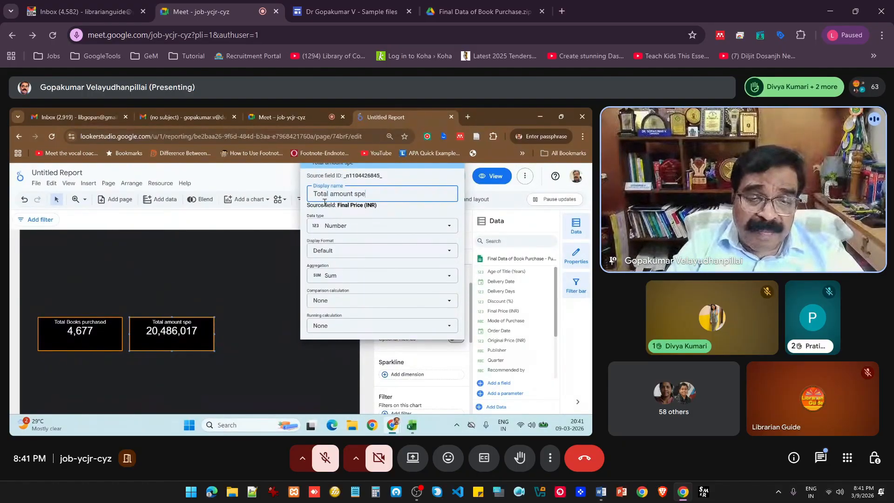
pyautogui.click(257, 323)
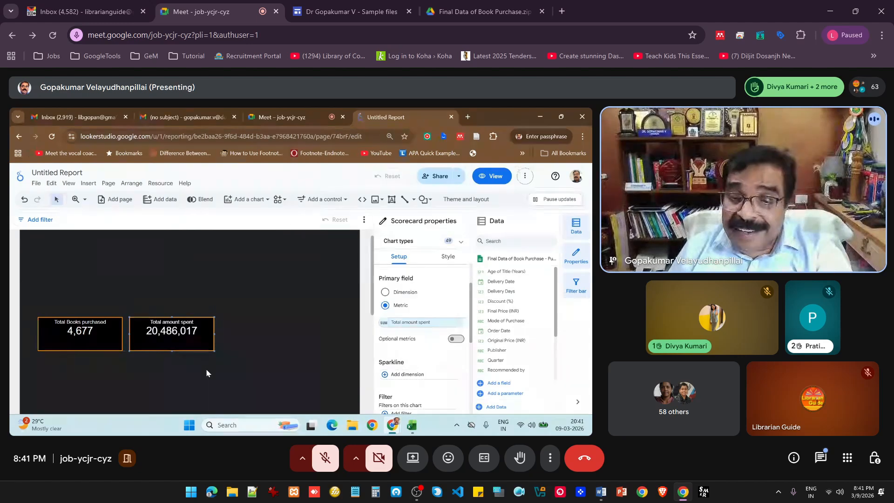
# Delete the Total amount spent scorecard and place a fresh copy of the Total Books purchased scorecard beside the original.
pyautogui.press('Delete')
pyautogui.click(114, 345)
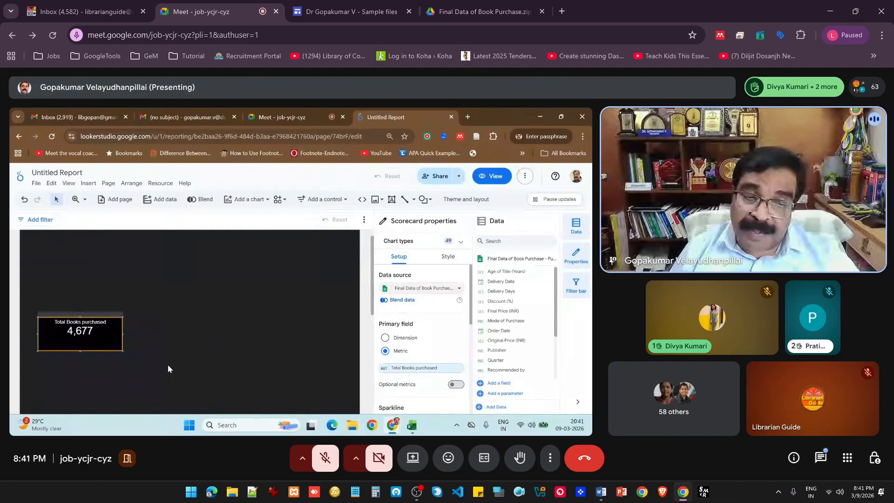
pyautogui.hotkey('ctrl', 'v')
pyautogui.scroll(3, 170, 364)
pyautogui.moveTo(126, 346); pyautogui.dragTo(196, 339)
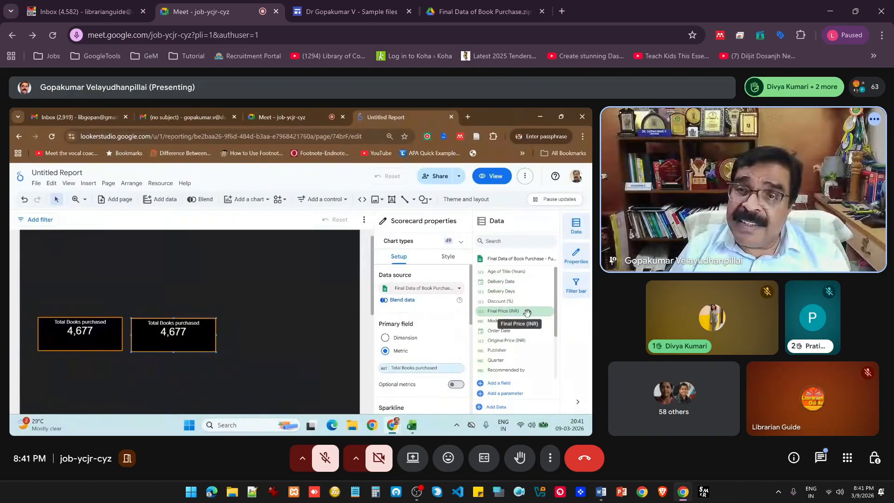
# Replace the new copy's metric with the Final Price (INR) field.
pyautogui.moveTo(525, 311); pyautogui.dragTo(432, 376)
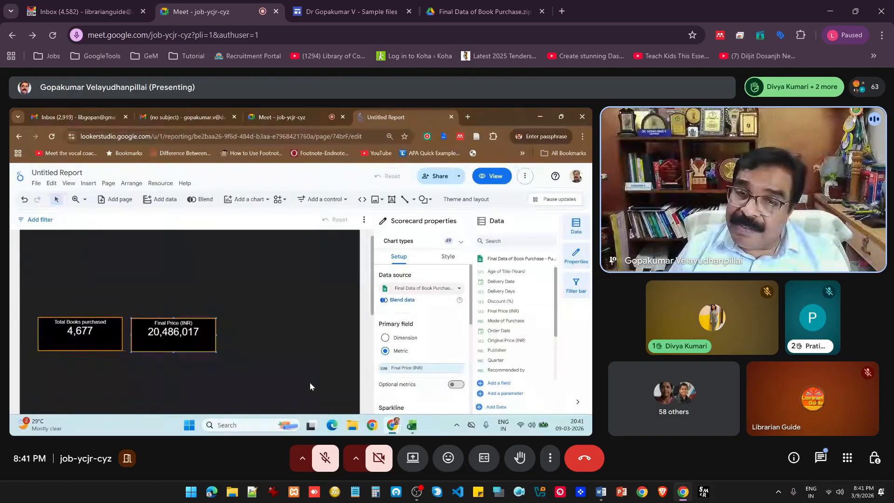
pyautogui.click(423, 369)
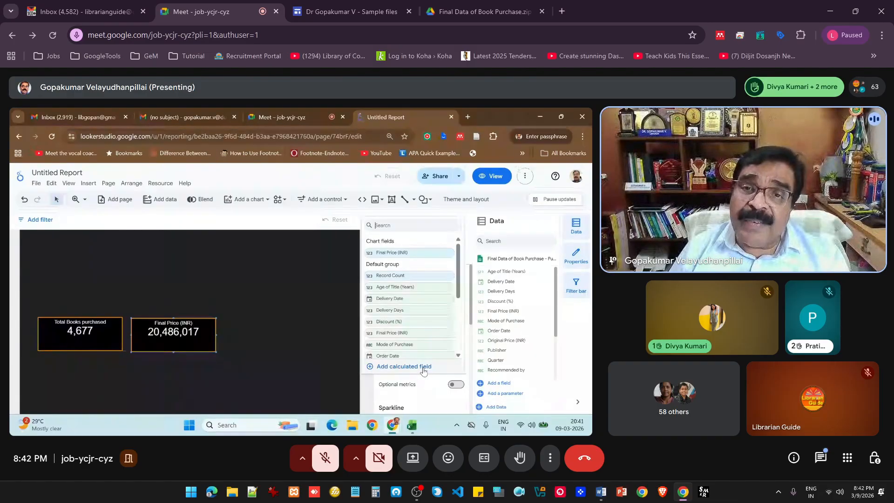
pyautogui.click(402, 333)
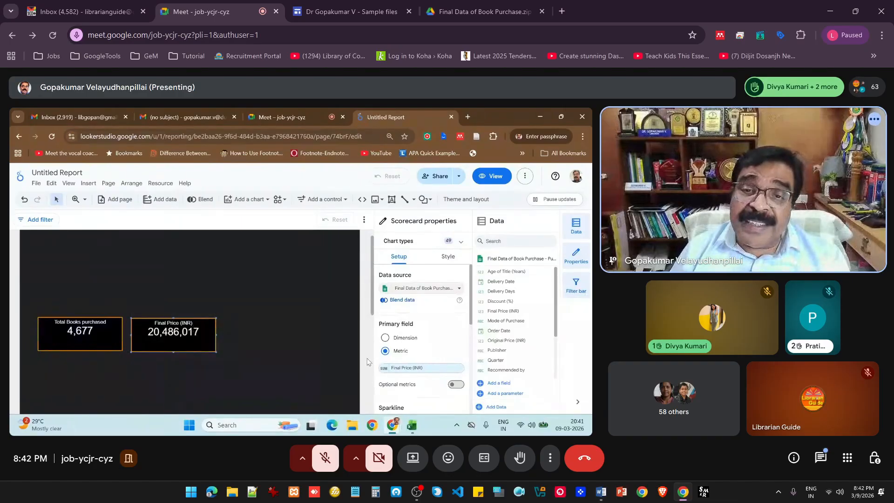
# Set the display name of the Final Price (INR) metric on the new scorecard to "Total amount spent".
pyautogui.click(383, 368)
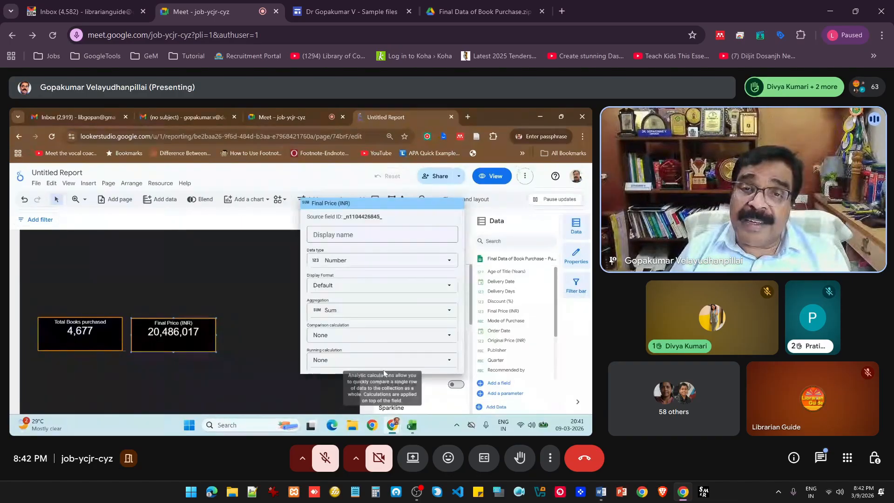
pyautogui.click(335, 234)
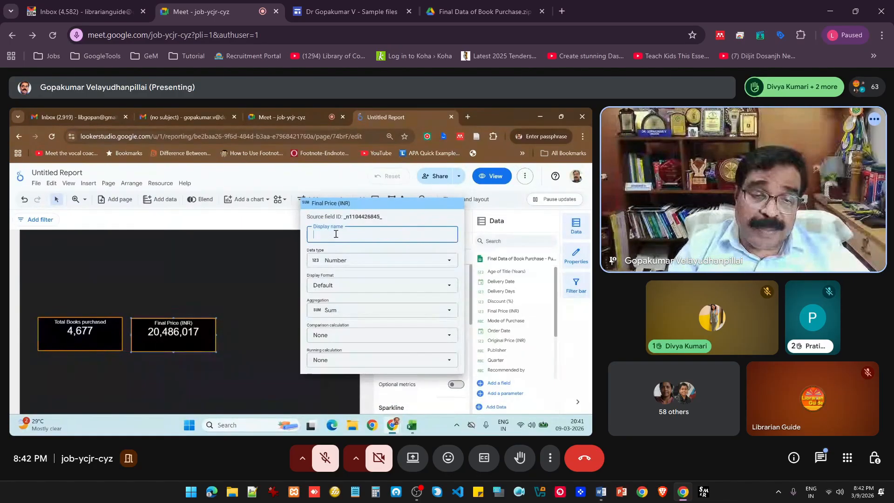
pyautogui.write('Total')
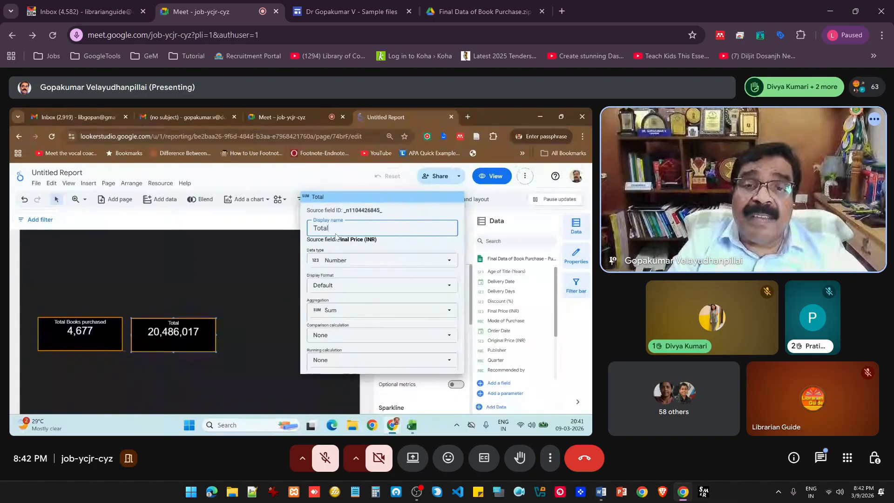
pyautogui.write(' amount')
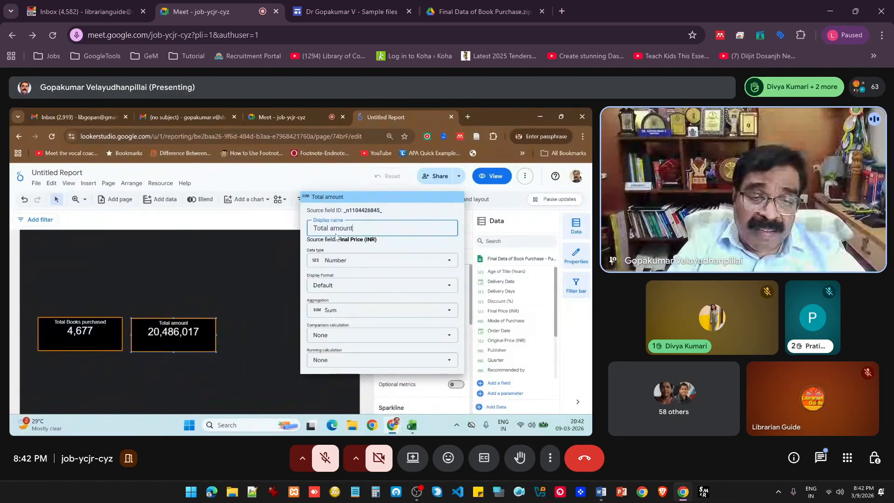
pyautogui.write(' spent')
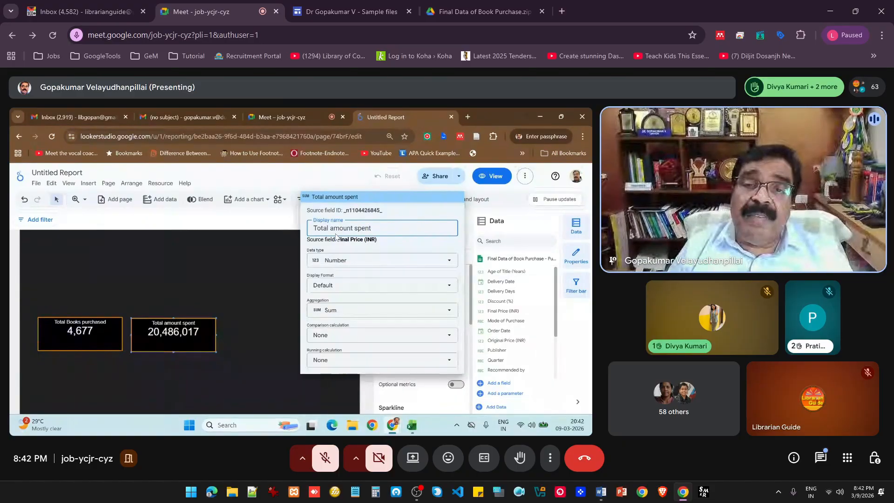
# Change the data type of the Total amount spent metric to Currency (INR - Indian Rupee).
pyautogui.click(333, 262)
pyautogui.moveTo(345, 303)
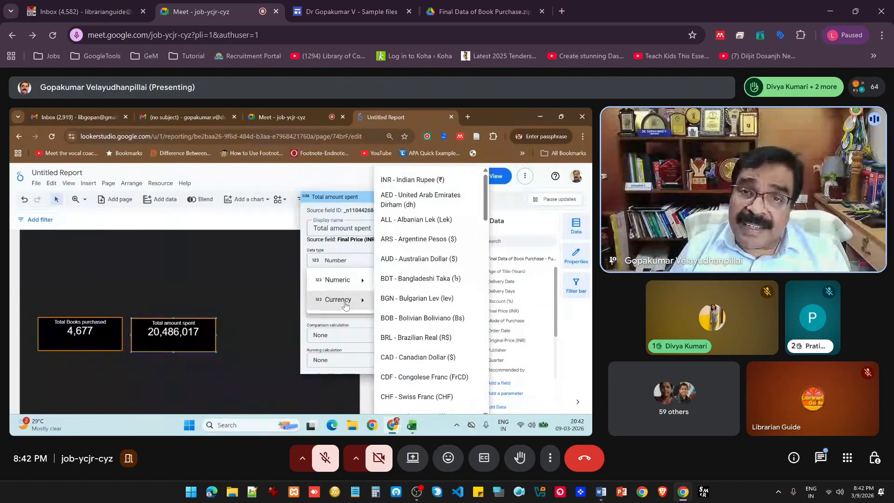
pyautogui.click(407, 182)
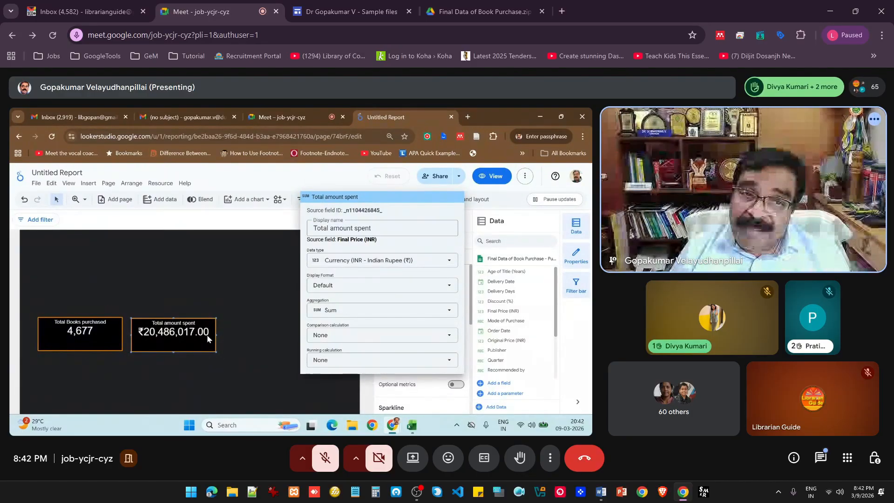
pyautogui.click(248, 343)
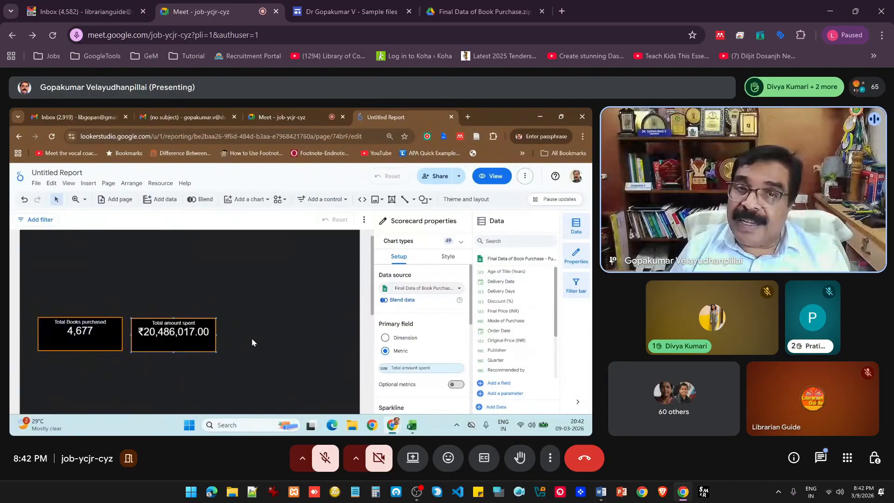
# Set the decimal precision of the Total amount spent scorecard's primary metric to 0 and deselect the scorecard.
pyautogui.click(446, 257)
pyautogui.scroll(-1, 426, 321)
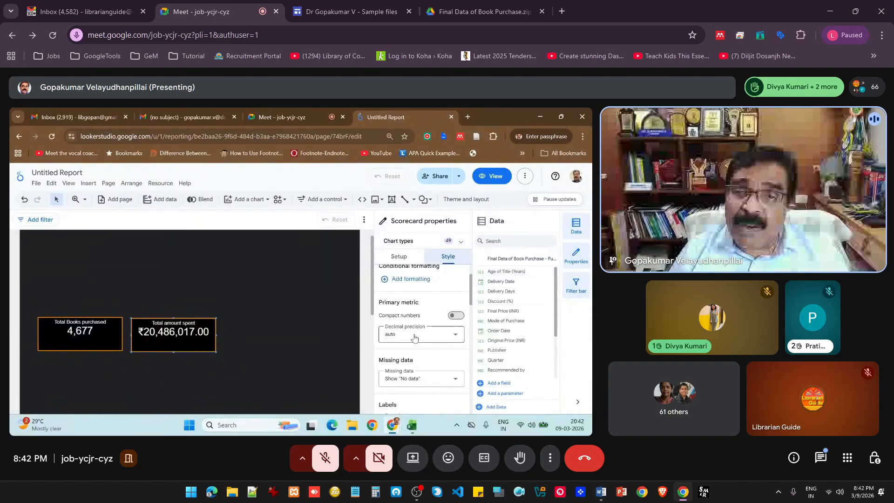
pyautogui.click(415, 336)
pyautogui.click(409, 249)
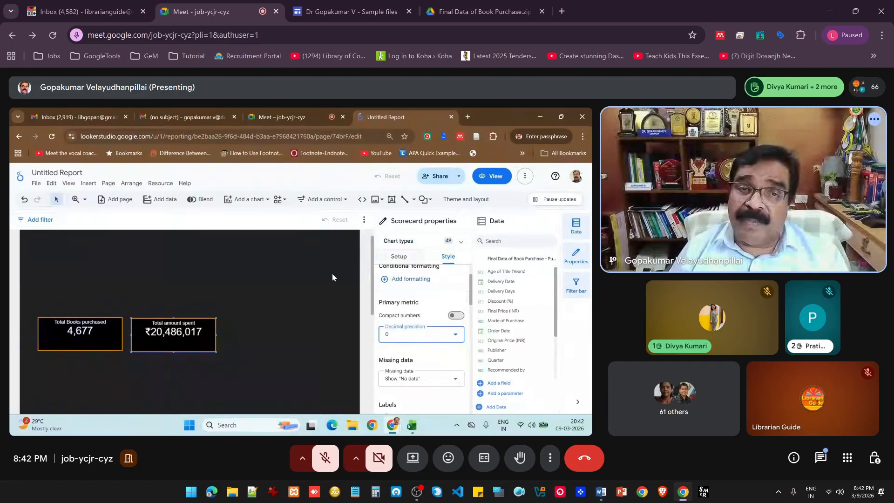
pyautogui.scroll(-1, 293, 317)
pyautogui.scroll(-2, 428, 354)
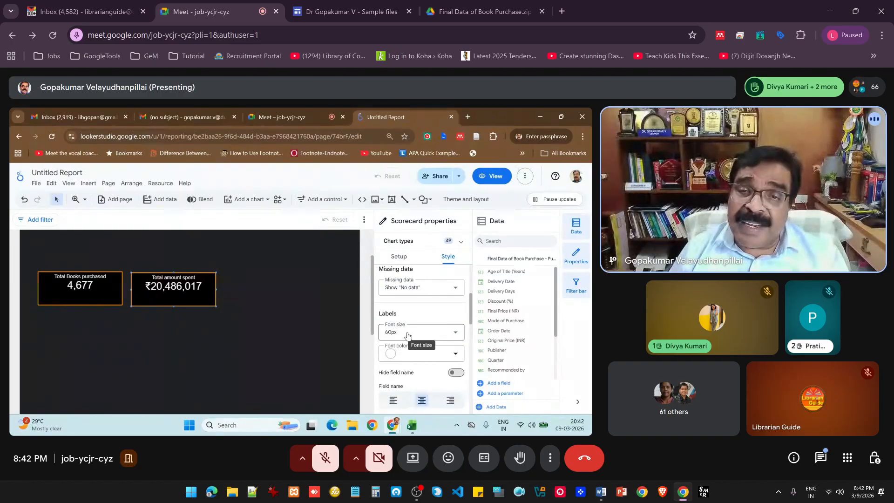
pyautogui.scroll(-2, 421, 366)
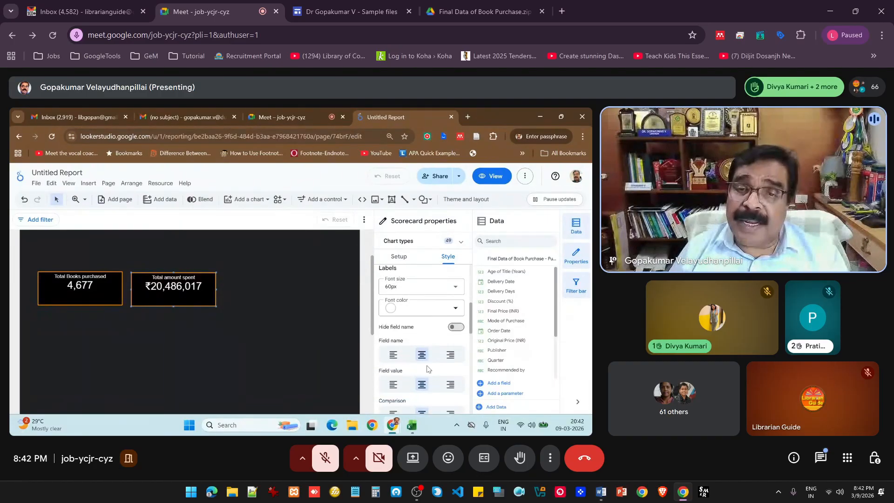
pyautogui.scroll(-1, 421, 366)
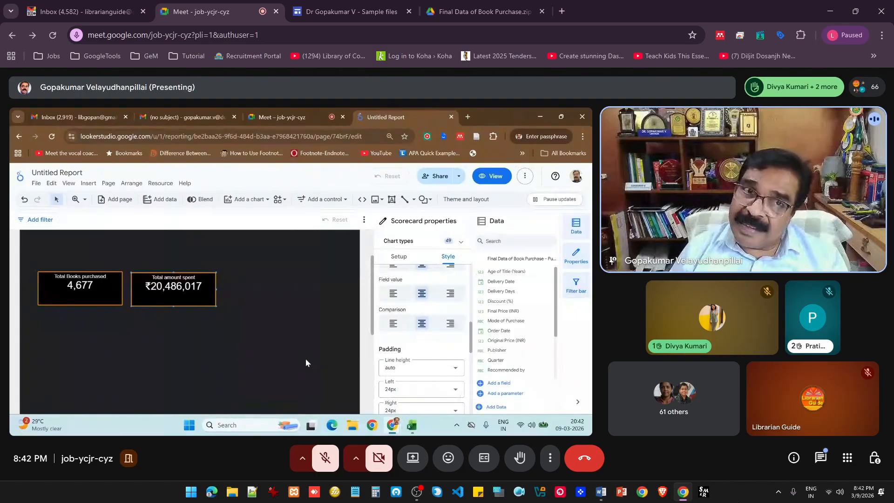
pyautogui.click(251, 344)
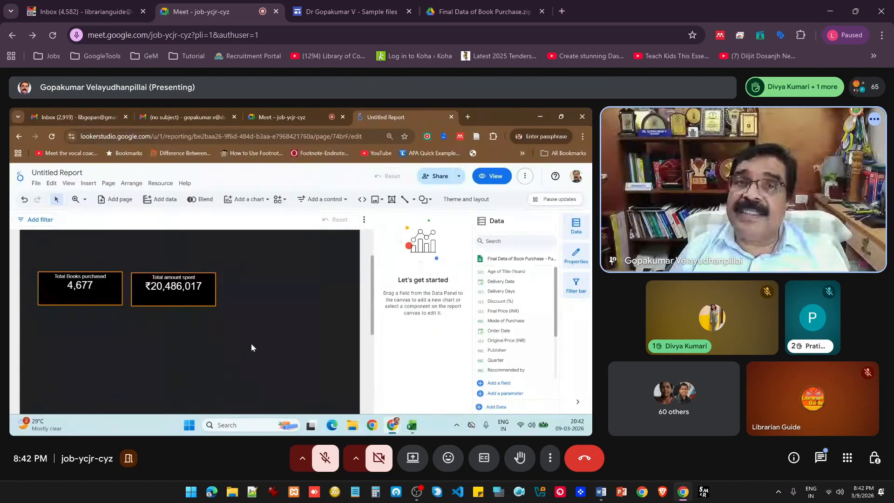
pyautogui.click(277, 118)
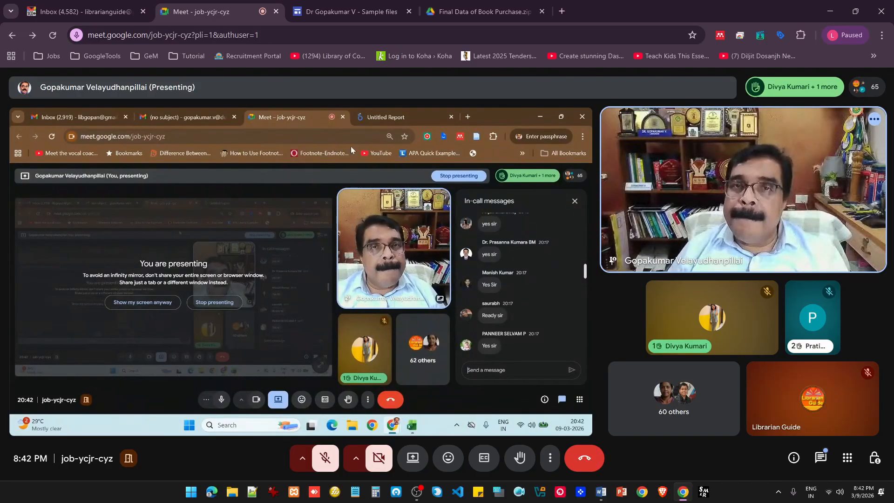
pyautogui.click(396, 120)
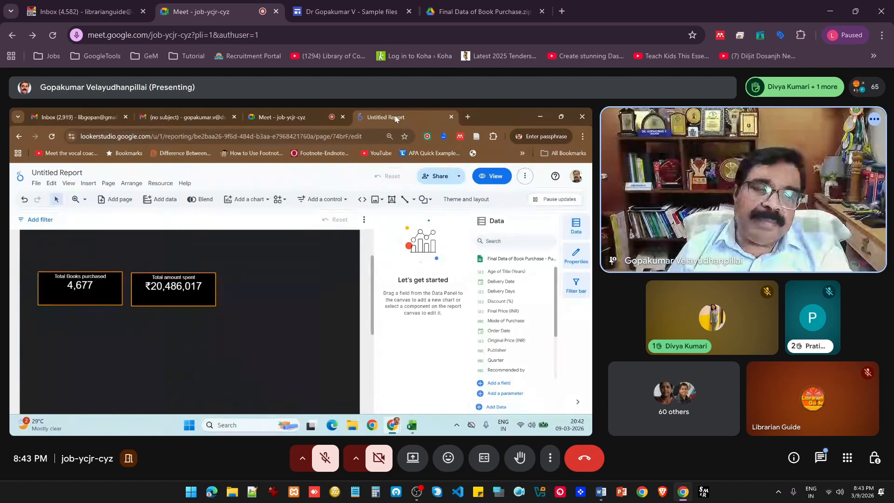
# Turn on the comparison date range for the Total Books purchased scorecard and try the Previous period option.
pyautogui.click(70, 300)
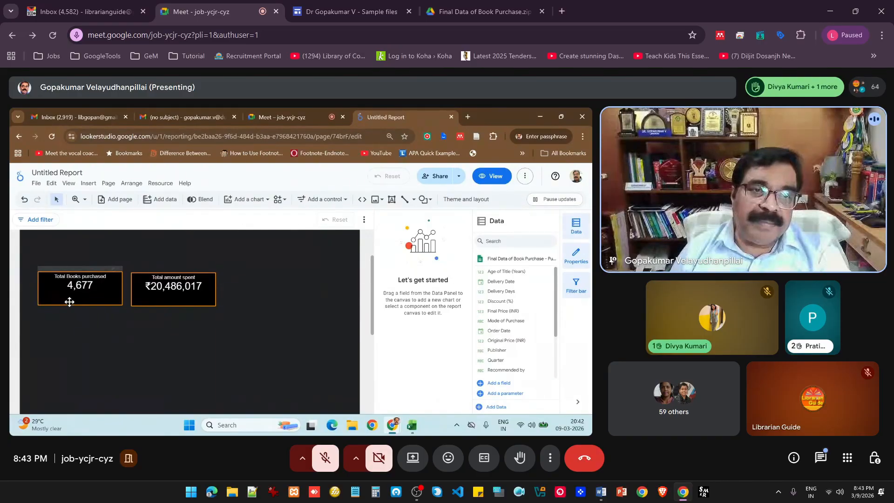
pyautogui.click(398, 256)
pyautogui.scroll(-5, 425, 339)
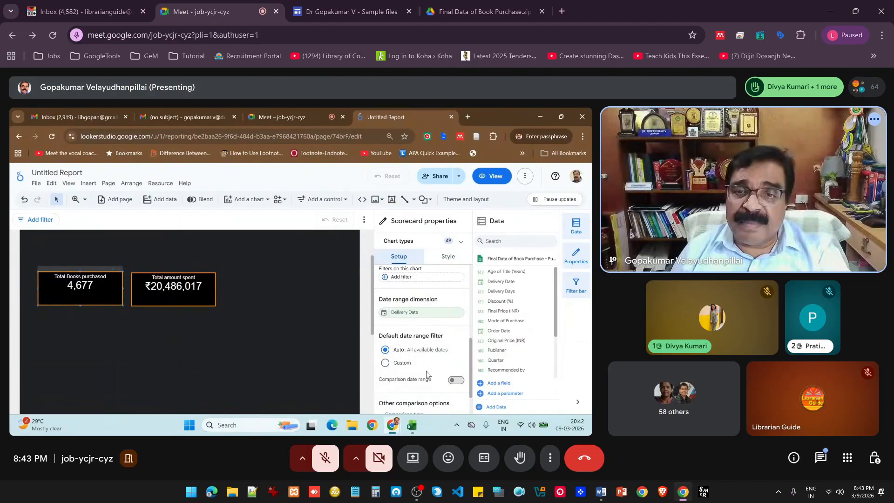
pyautogui.click(454, 381)
pyautogui.scroll(-2, 453, 358)
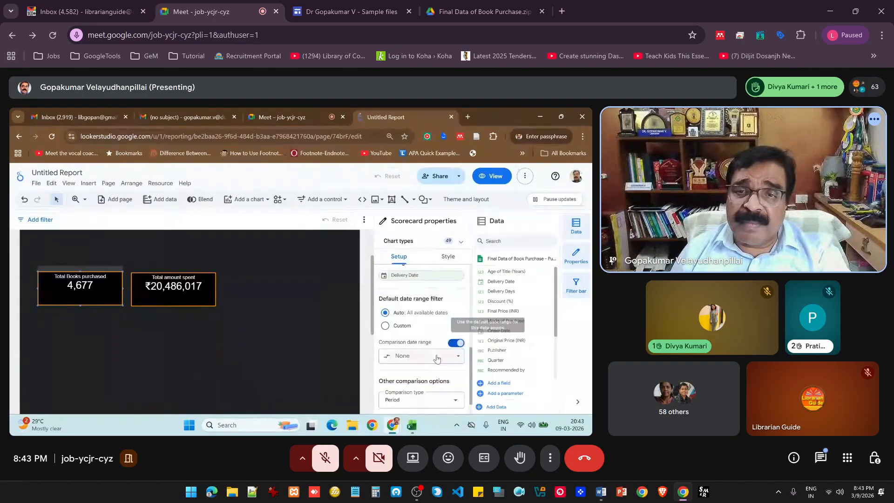
pyautogui.click(453, 341)
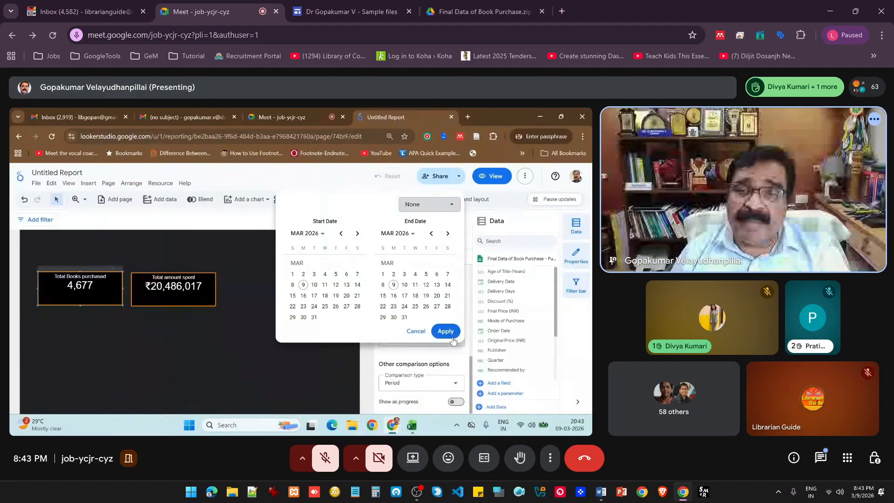
pyautogui.click(426, 205)
pyautogui.click(434, 246)
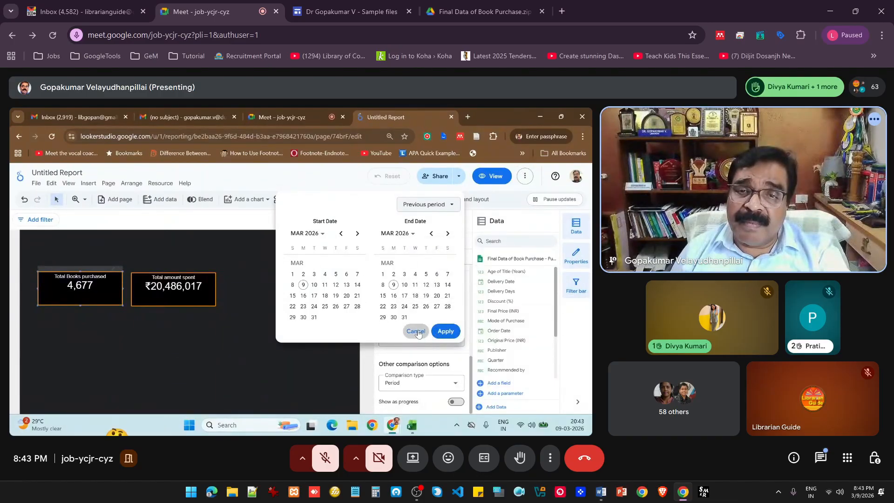
pyautogui.click(416, 331)
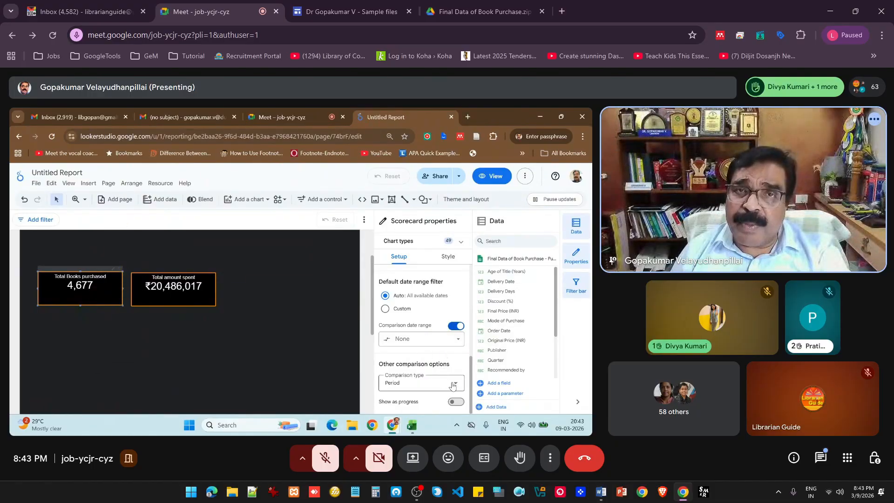
# Set the Total Books purchased scorecard's comparison date range to Previous period and apply it.
pyautogui.click(284, 118)
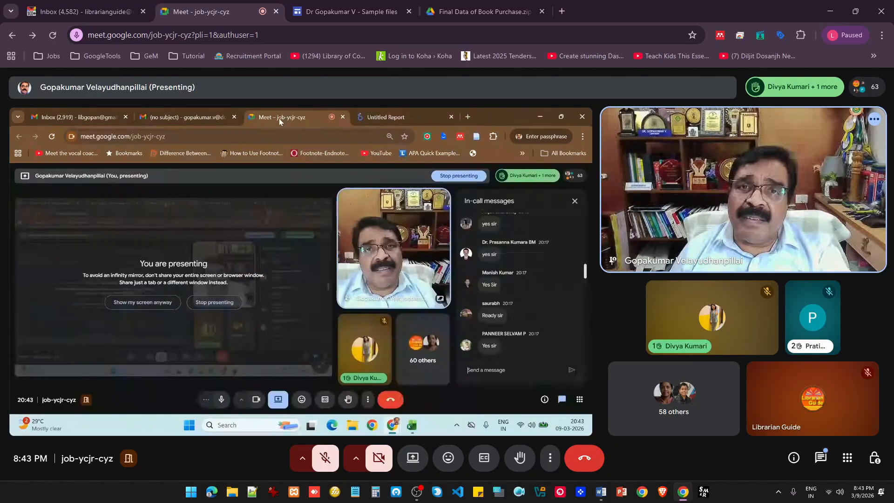
pyautogui.click(389, 118)
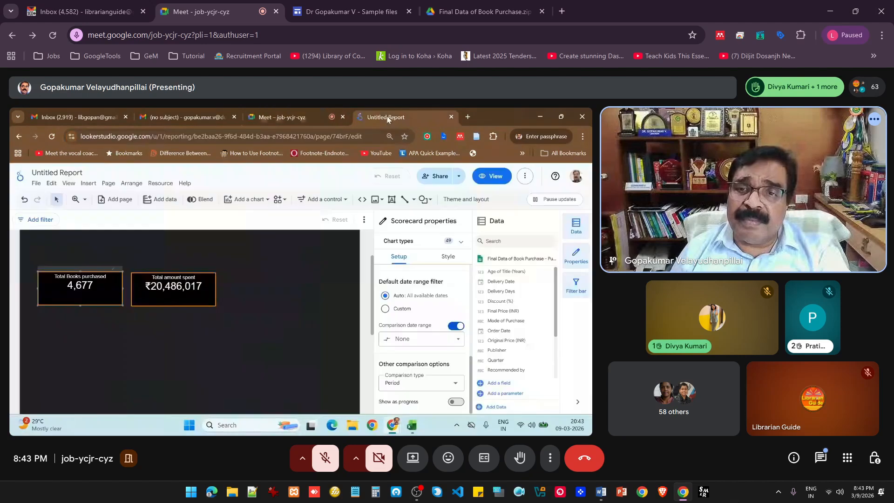
pyautogui.click(453, 384)
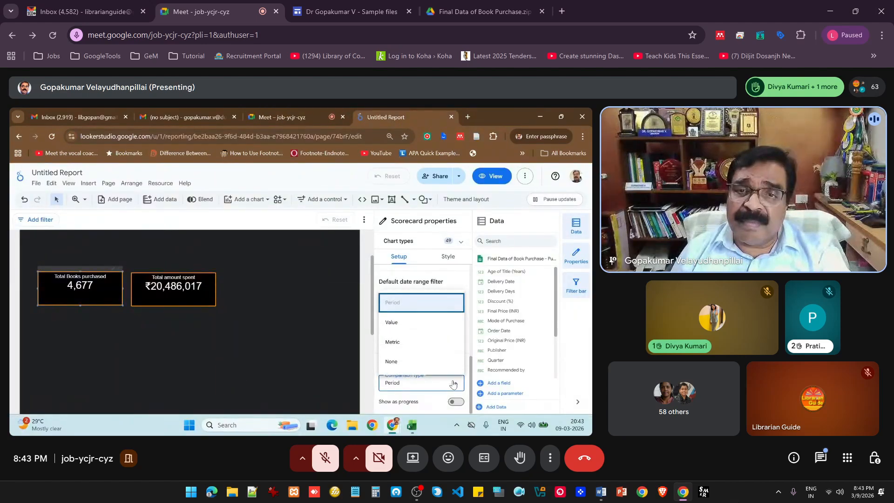
pyautogui.click(453, 385)
pyautogui.click(428, 342)
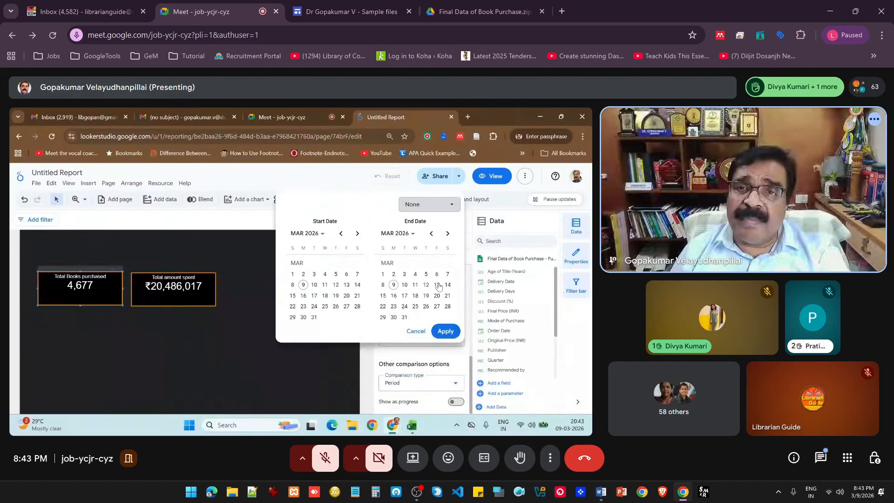
pyautogui.click(444, 204)
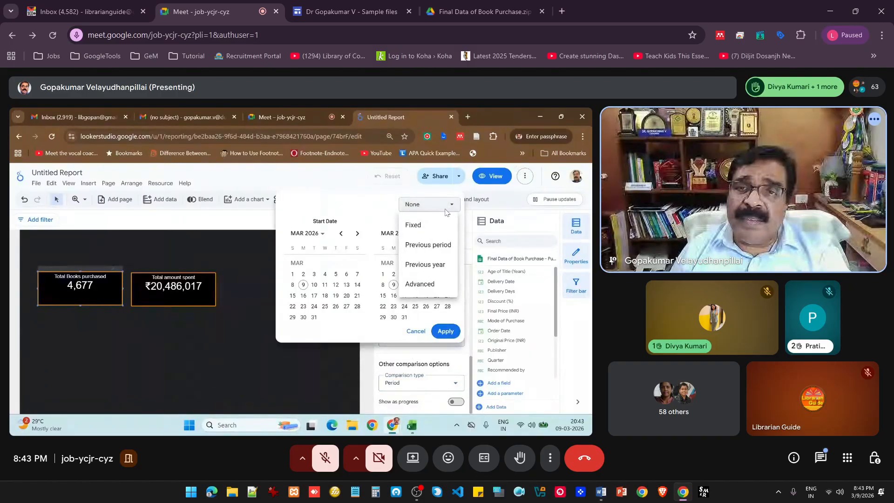
pyautogui.click(441, 247)
pyautogui.click(445, 330)
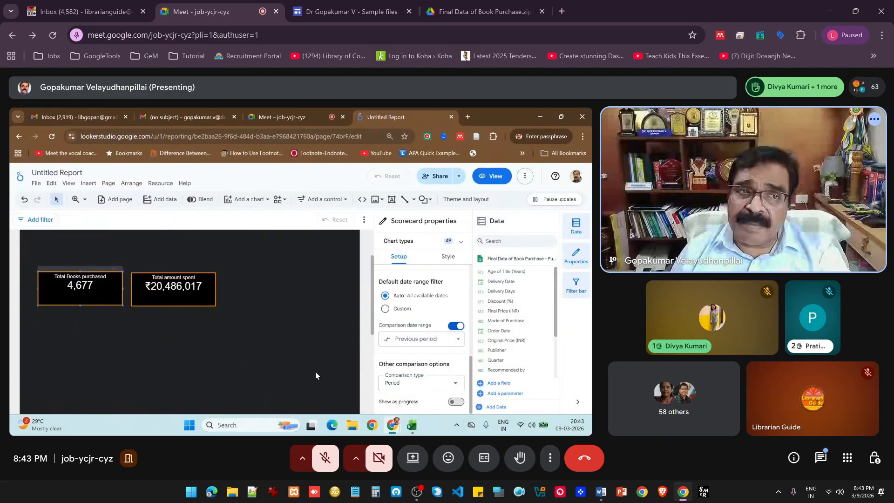
# Try Metric and Period as the Total Books purchased scorecard's comparison type, and set it to None.
pyautogui.click(431, 389)
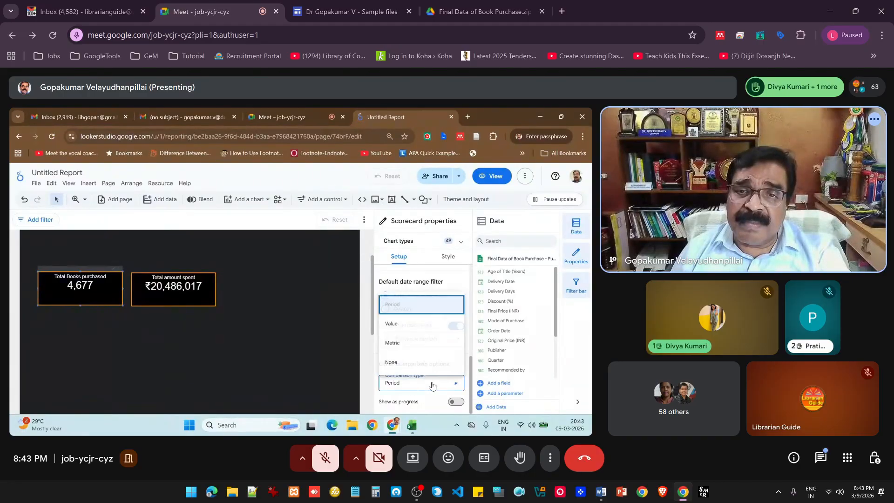
pyautogui.click(423, 344)
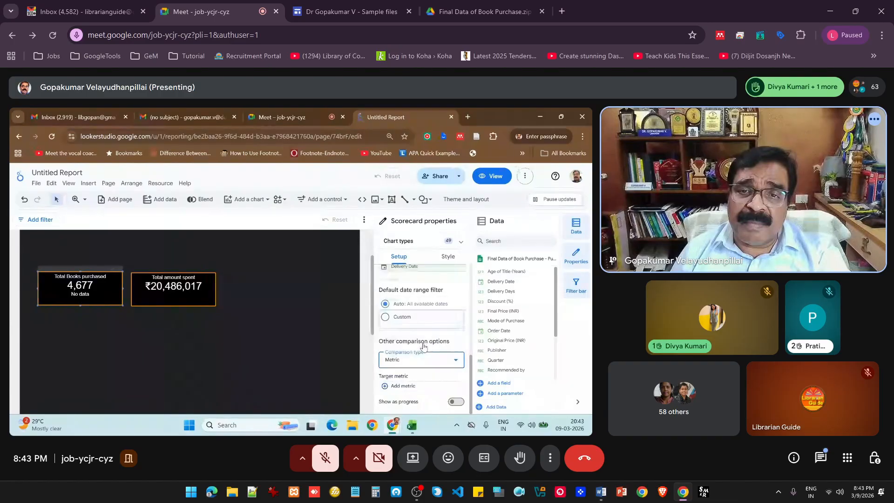
pyautogui.click(430, 368)
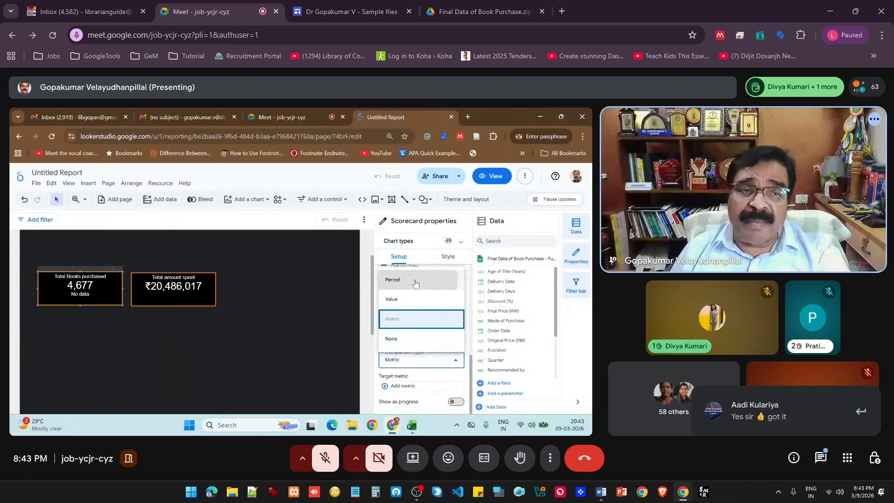
pyautogui.click(414, 282)
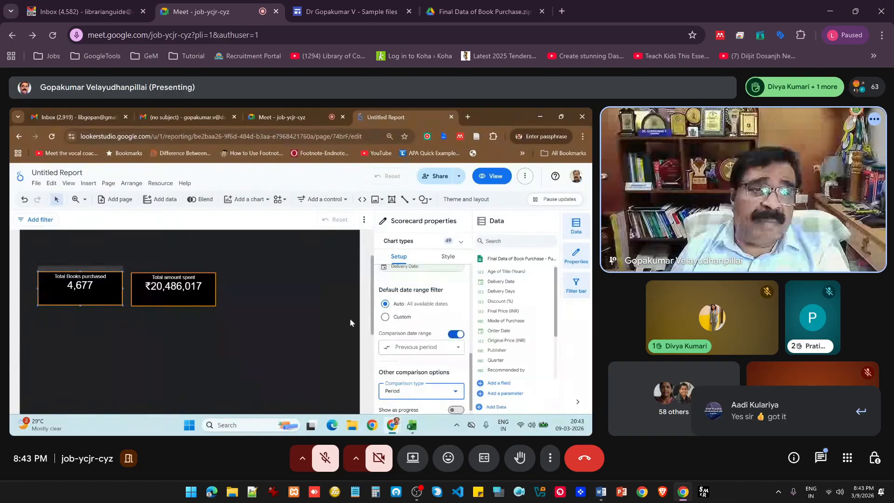
pyautogui.click(455, 394)
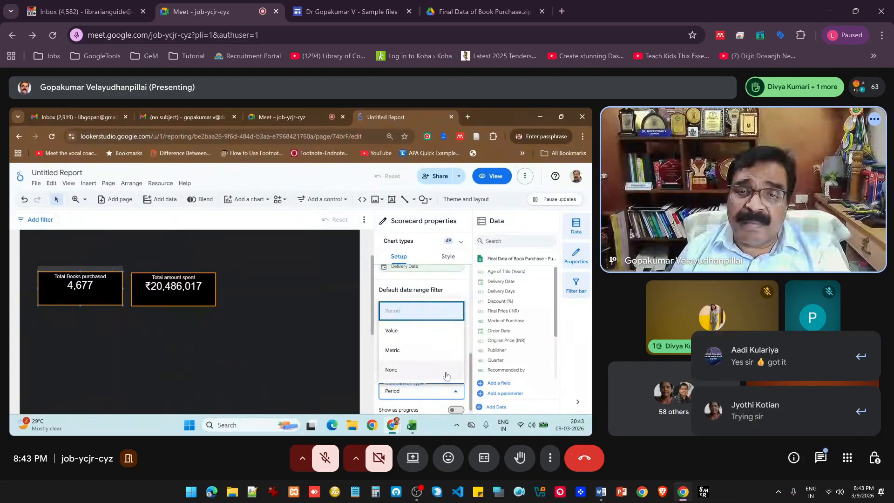
pyautogui.click(446, 373)
pyautogui.click(282, 117)
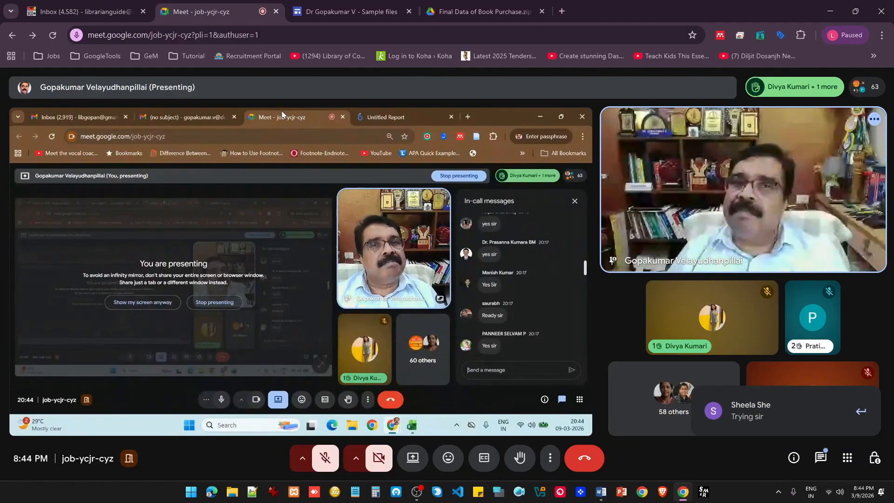
pyautogui.click(412, 111)
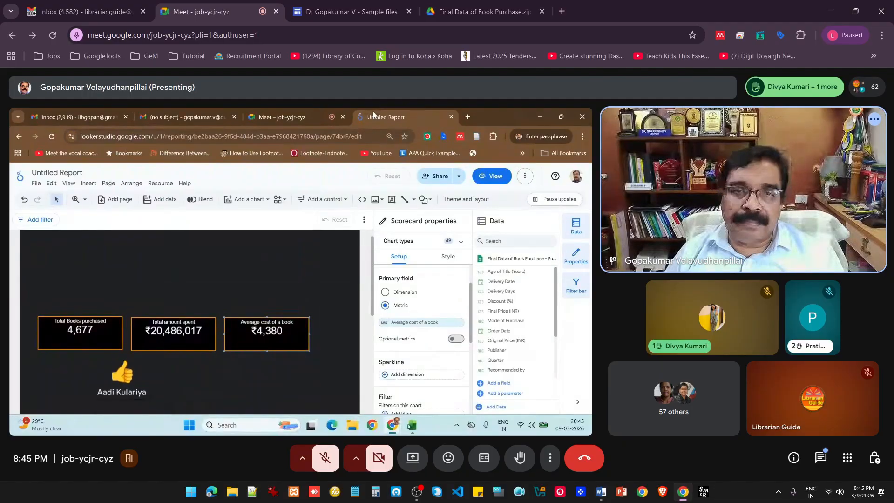
# Select the three scorecards together, shift them slightly down and to the right on the canvas, and deselect them.
pyautogui.click(234, 367)
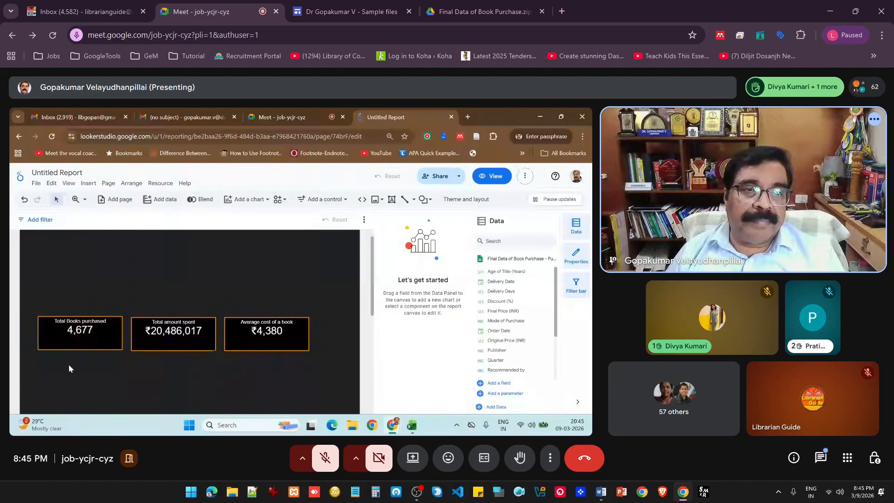
pyautogui.moveTo(29, 306); pyautogui.dragTo(292, 359)
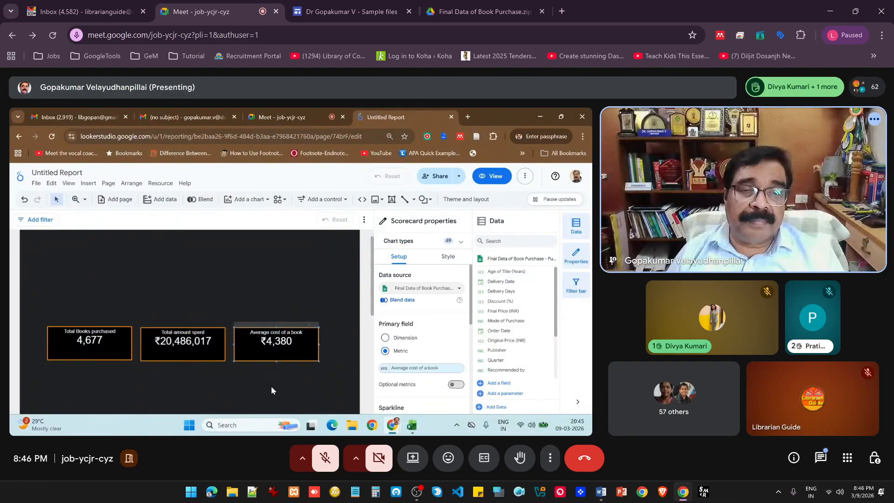
pyautogui.click(271, 387)
# Switch to the Meet call to check on the participants and return to the Looker Studio report.
pyautogui.click(291, 120)
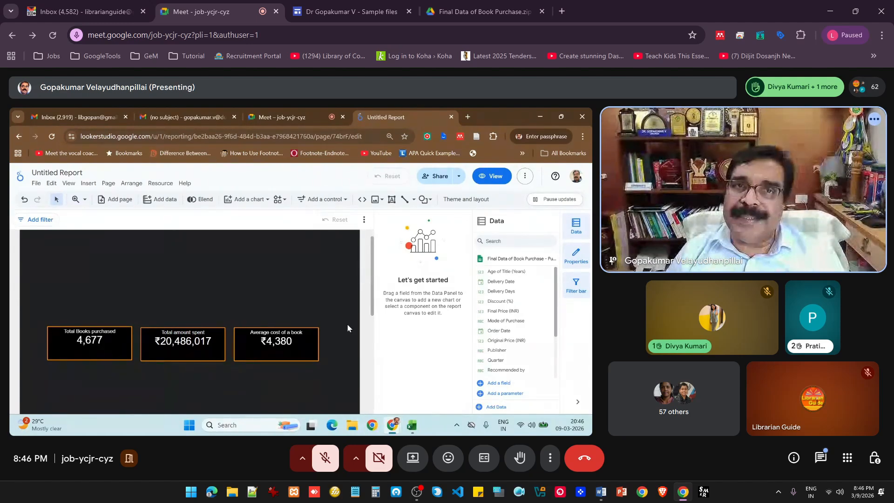
pyautogui.click(284, 120)
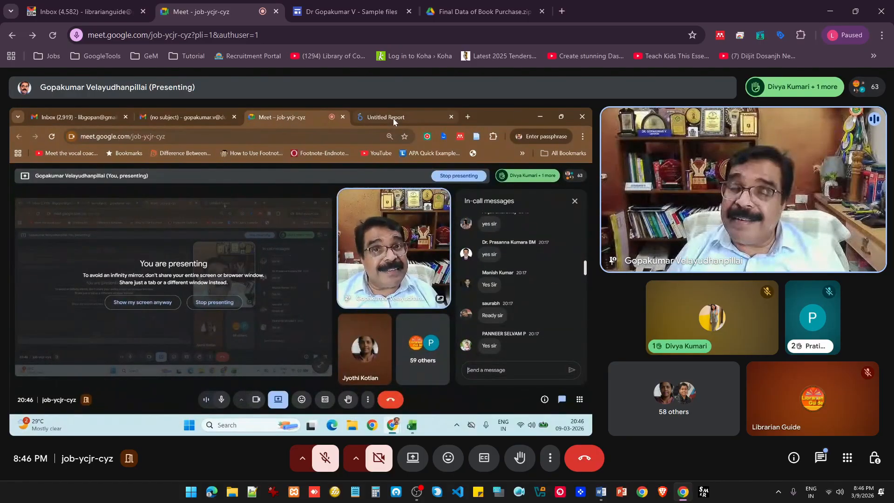
pyautogui.moveTo(394, 122)
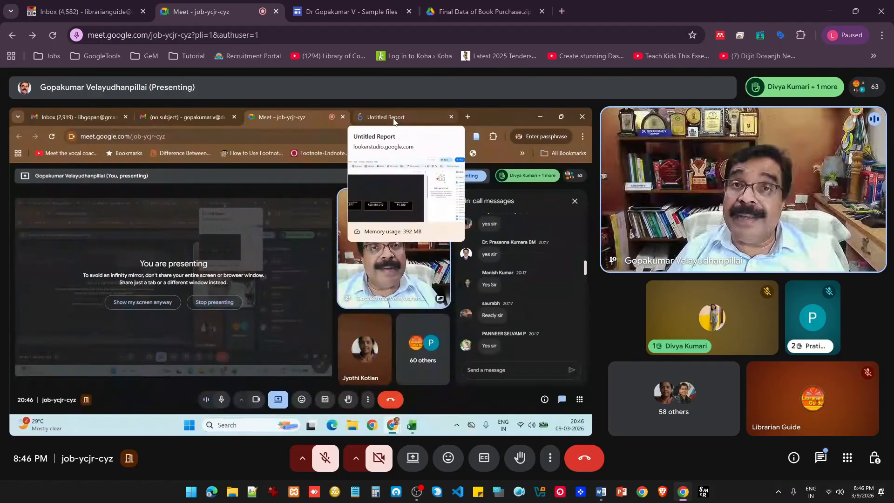
pyautogui.click(394, 122)
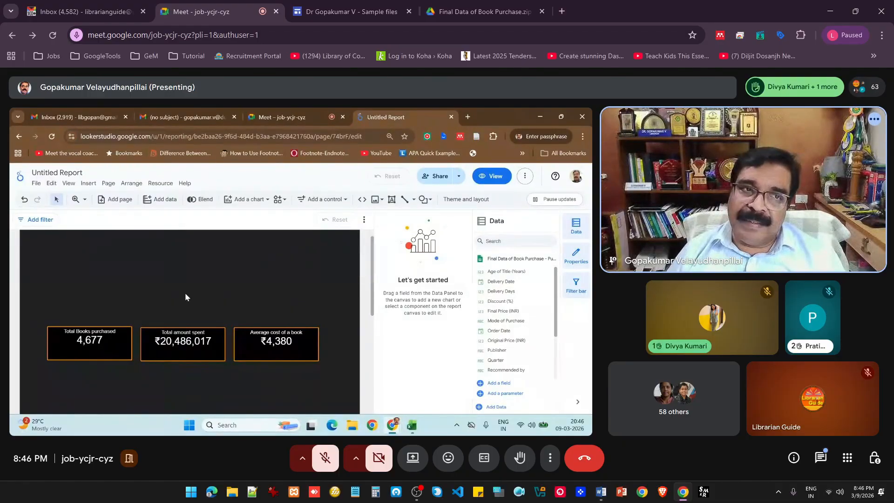
# Duplicate the Total Books purchased scorecard and place the copy directly beneath the original.
pyautogui.moveTo(25, 303); pyautogui.dragTo(131, 381)
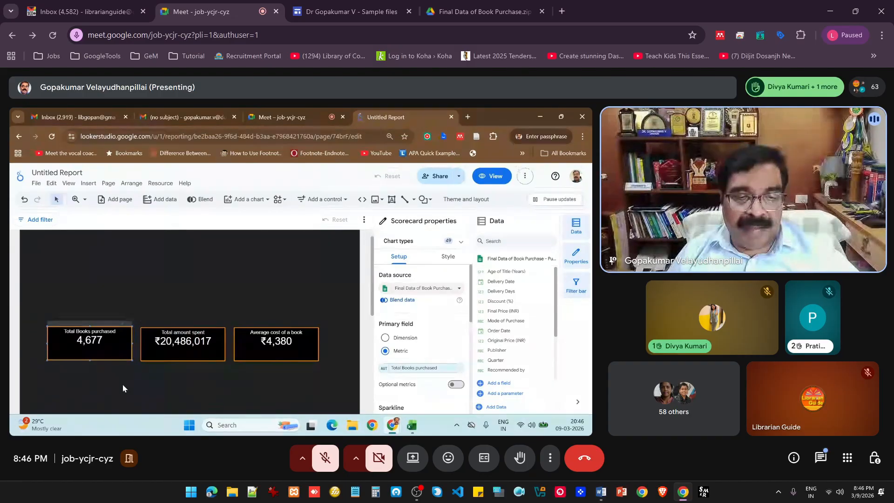
pyautogui.scroll(-2, 123, 385)
pyautogui.scroll(2, 123, 385)
pyautogui.moveTo(100, 342); pyautogui.dragTo(99, 380)
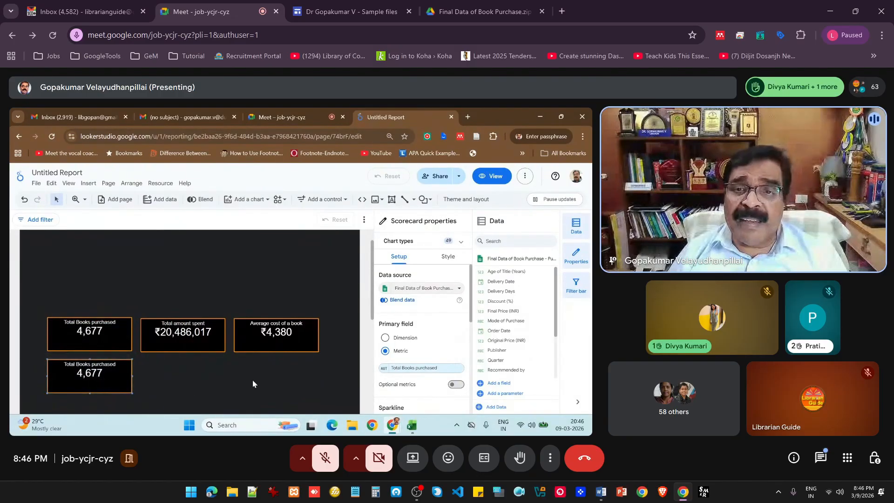
# Enter "Median year of publication" as the copied scorecard's metric display name, copy the text, and clear the name again.
pyautogui.scroll(-1, 442, 337)
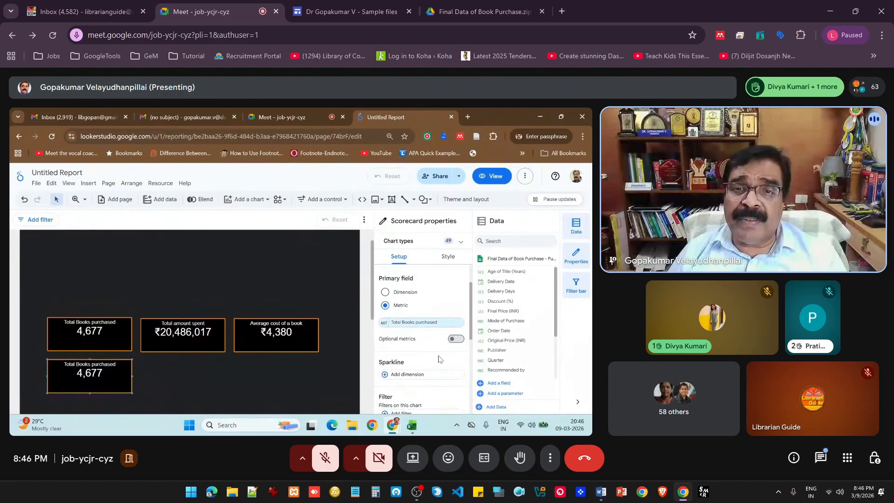
pyautogui.click(384, 322)
pyautogui.click(315, 189)
pyautogui.moveTo(330, 187); pyautogui.dragTo(400, 193)
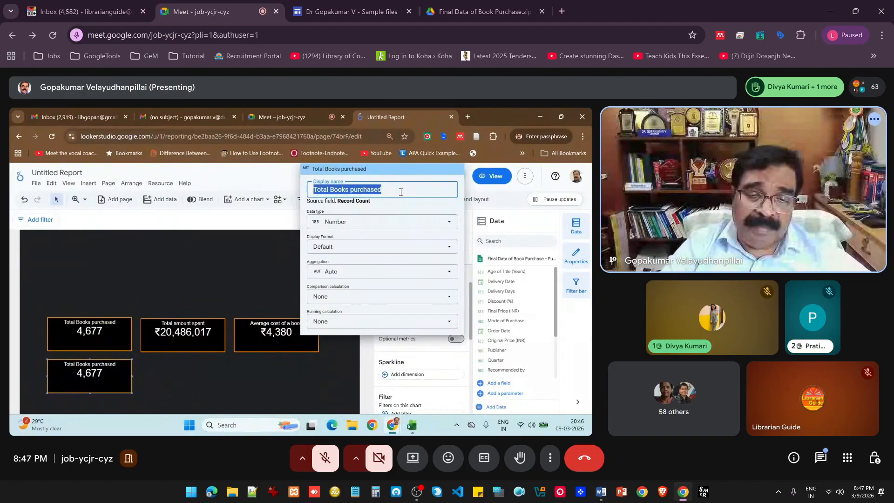
pyautogui.write('Median')
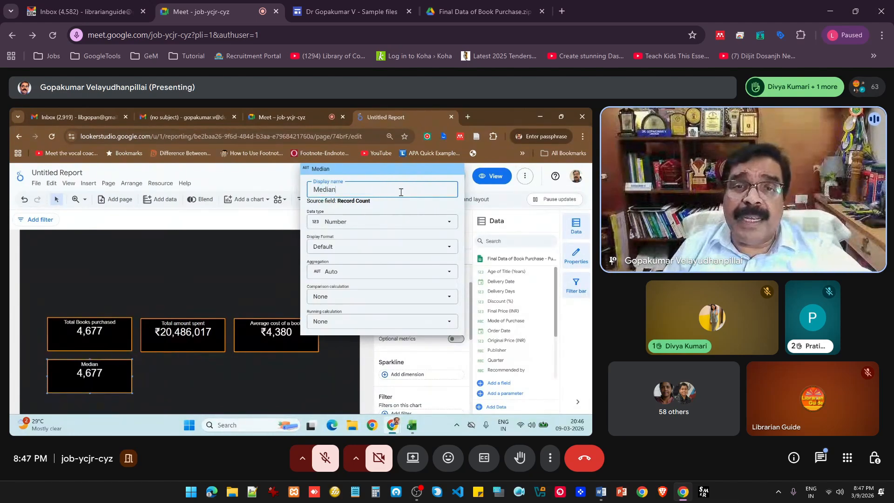
pyautogui.write(' year')
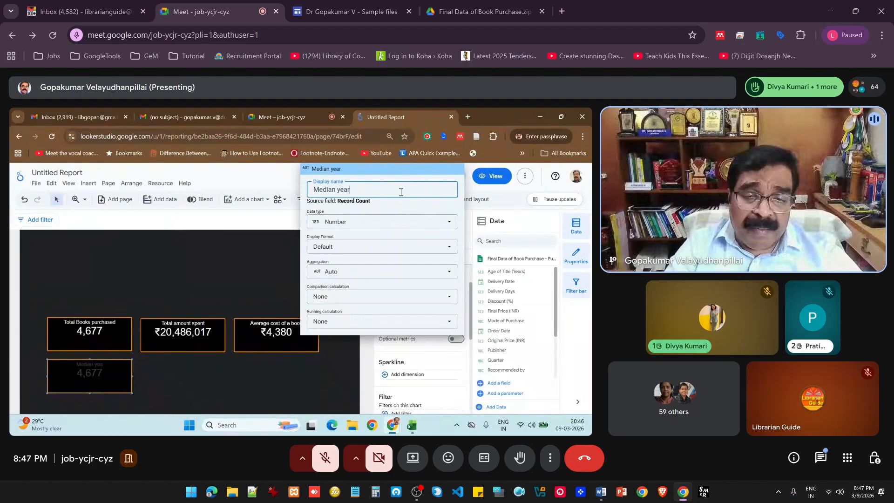
pyautogui.write(' of publication')
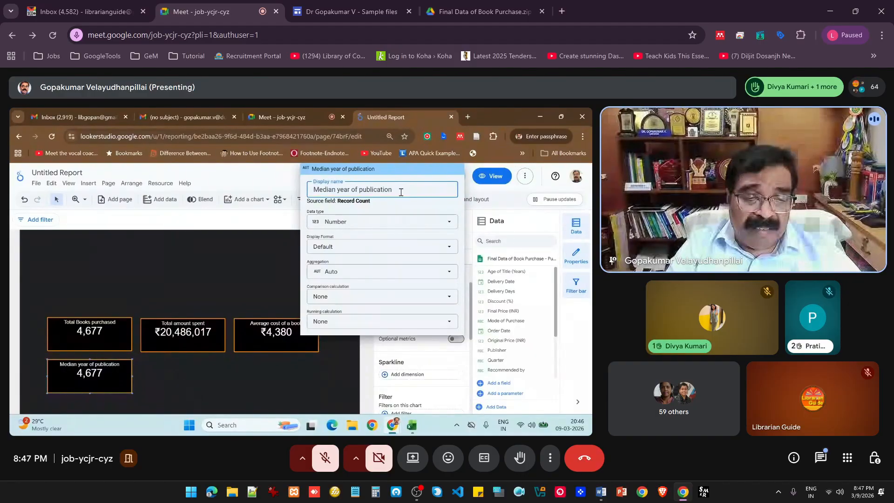
pyautogui.hotkey('ctrl', 'a')
pyautogui.hotkey('ctrl', 'c')
pyautogui.press('BackSpace')
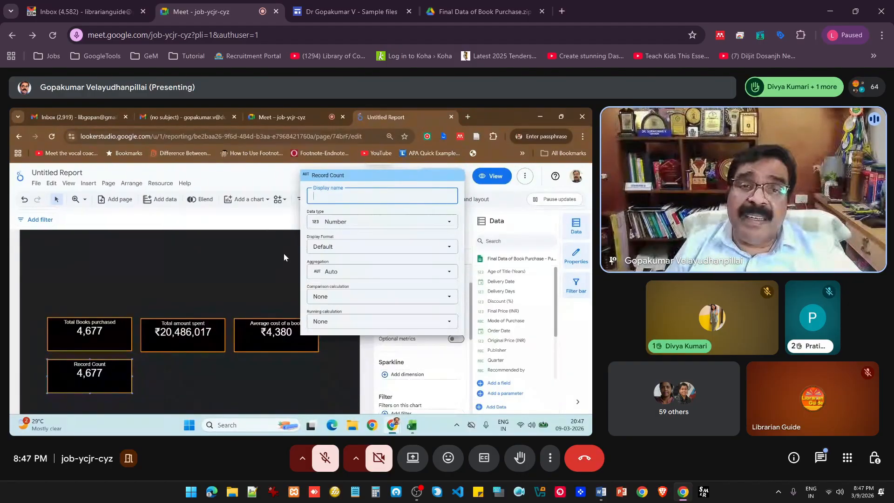
pyautogui.click(278, 259)
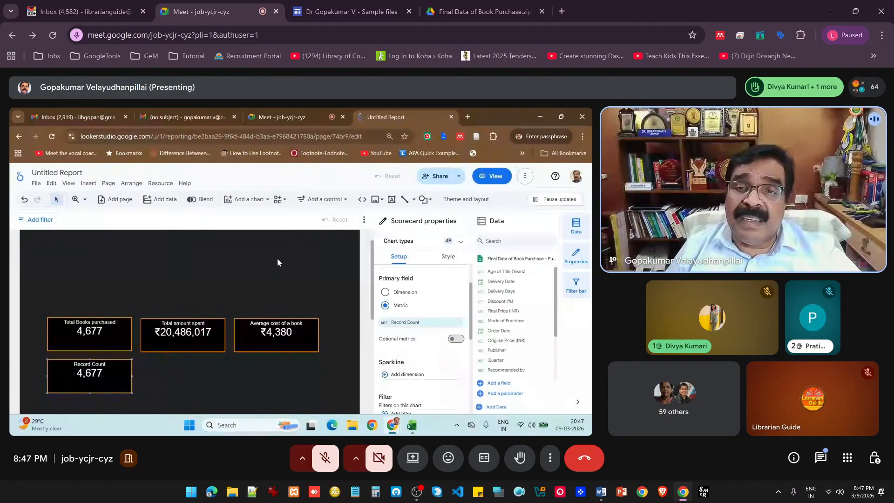
# Change the copied scorecard's metric to Year of Publication and paste "Median year of publication" as its display name.
pyautogui.click(402, 323)
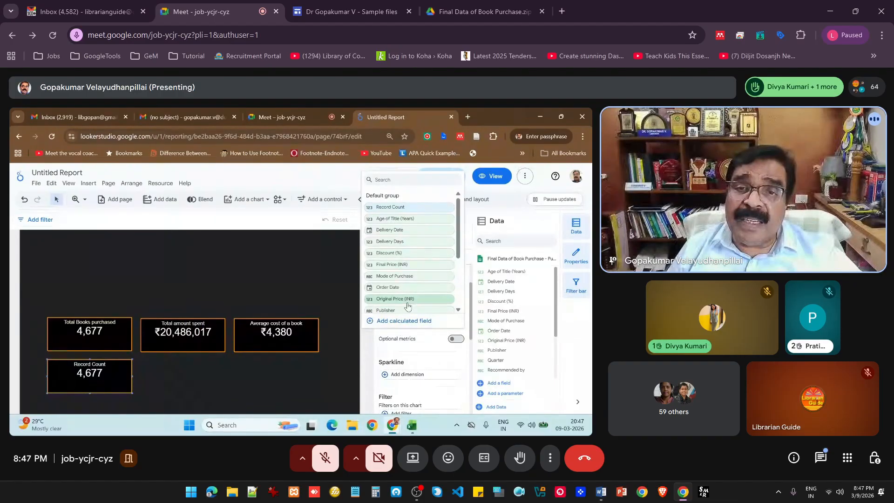
pyautogui.scroll(-3, 407, 306)
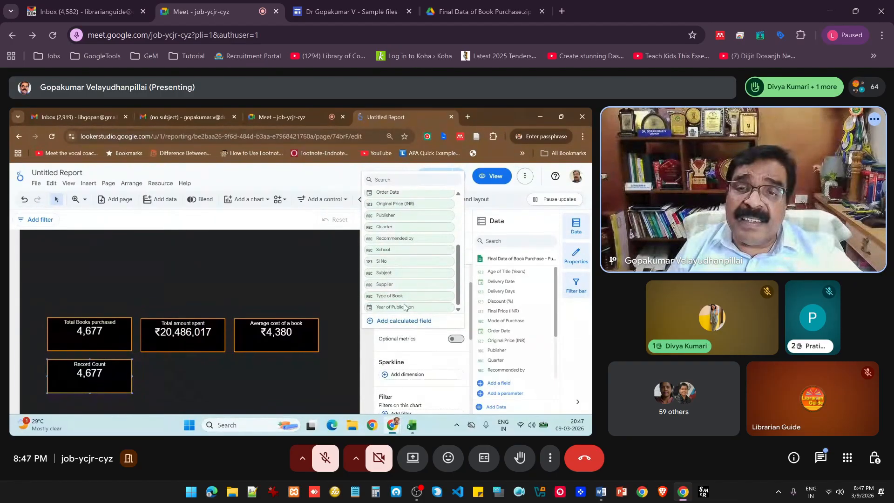
pyautogui.click(404, 307)
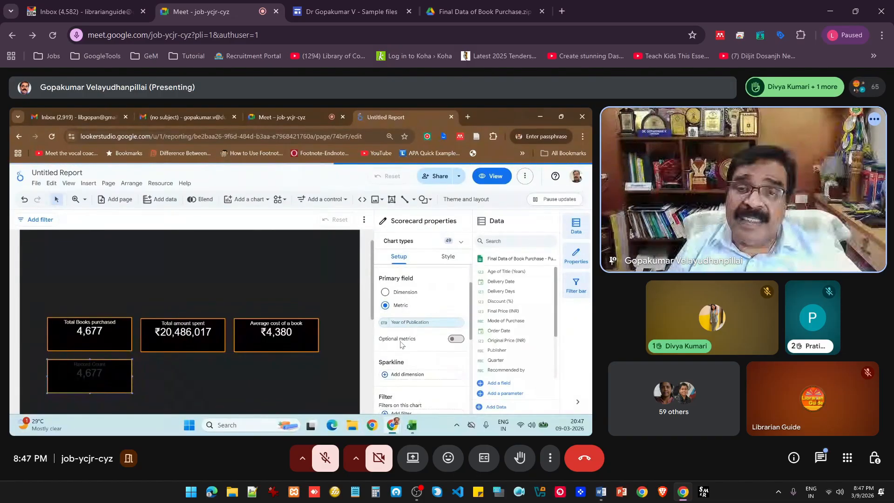
pyautogui.click(384, 322)
pyautogui.click(344, 200)
pyautogui.hotkey('ctrl', 'v')
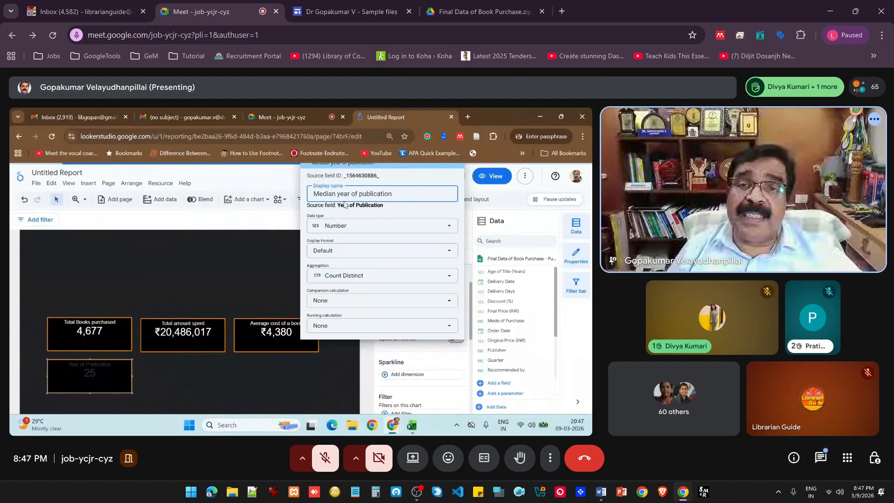
pyautogui.click(328, 391)
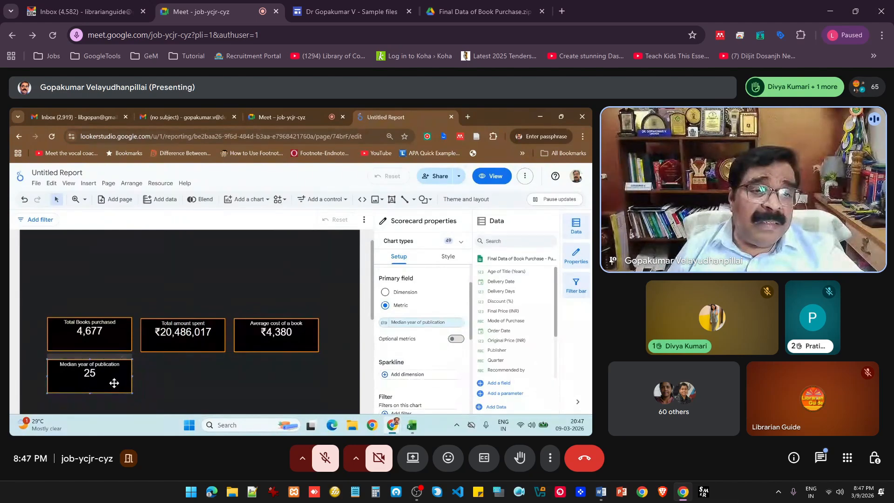
# Set the aggregation of the Median year of publication metric to Median and check the Meet call.
pyautogui.click(384, 322)
pyautogui.click(341, 282)
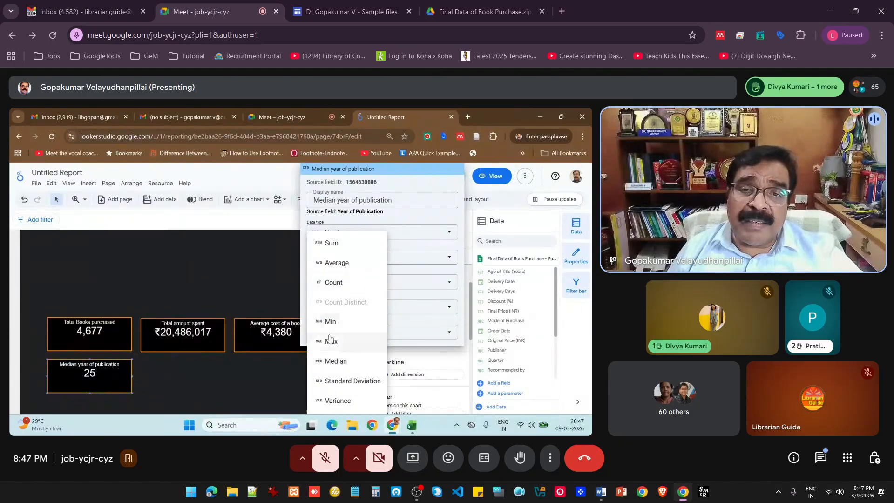
pyautogui.click(335, 363)
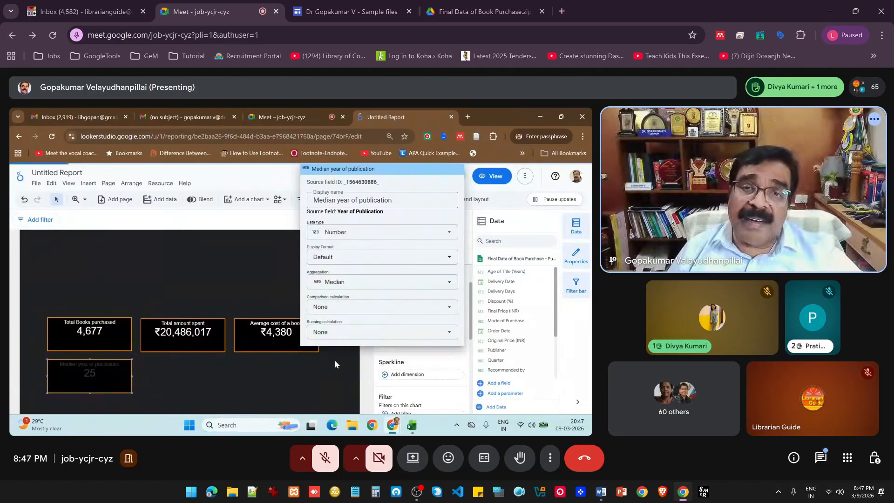
pyautogui.click(253, 276)
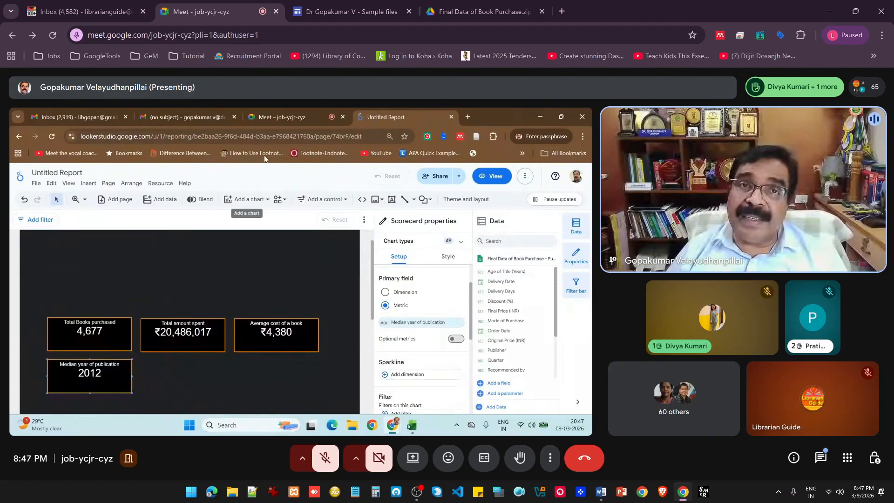
pyautogui.click(273, 119)
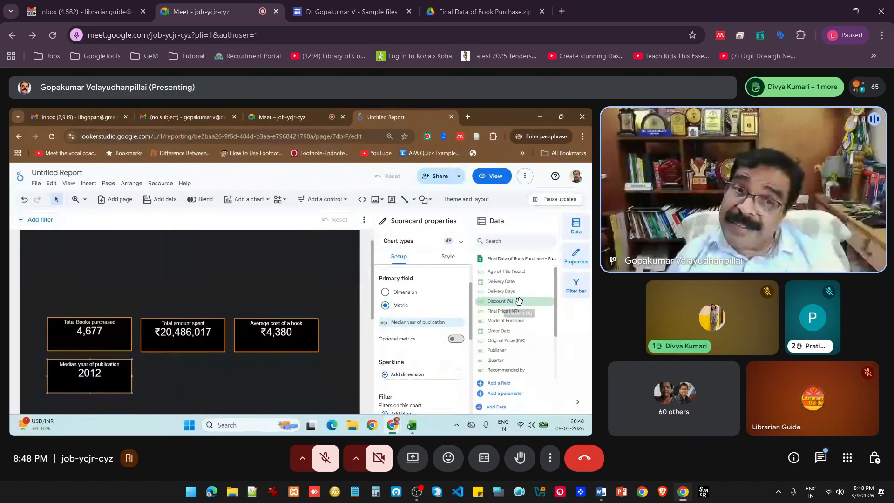
# Duplicate the Total amount spent scorecard, place the copy beneath the original, and check the Meet call.
pyautogui.scroll(-1, 239, 380)
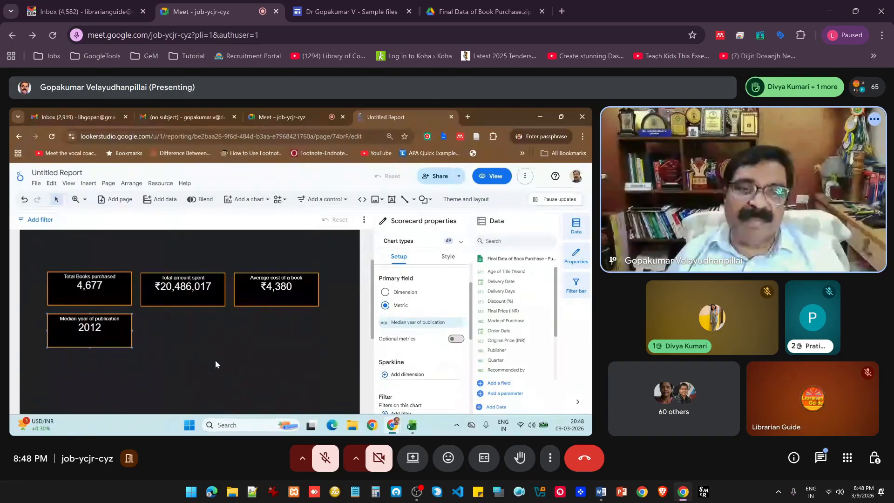
pyautogui.click(184, 305)
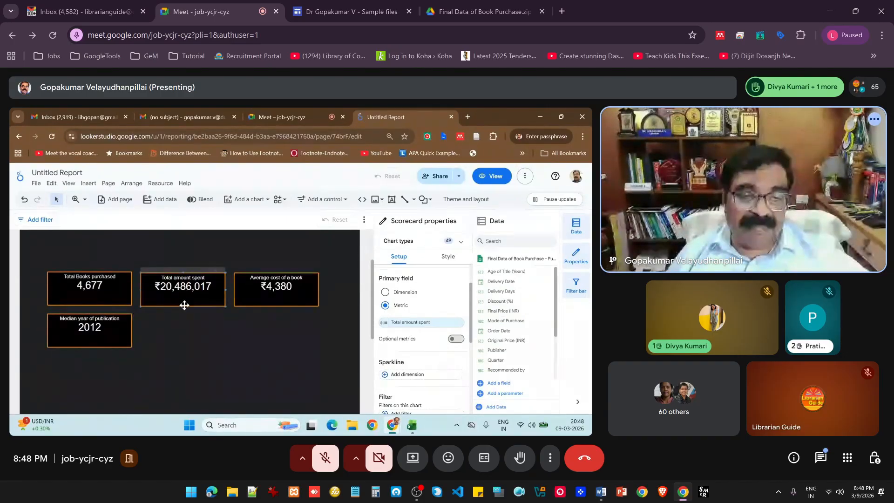
pyautogui.hotkey('ctrl', 'v')
pyautogui.scroll(1, 190, 317)
pyautogui.moveTo(189, 305); pyautogui.dragTo(184, 341)
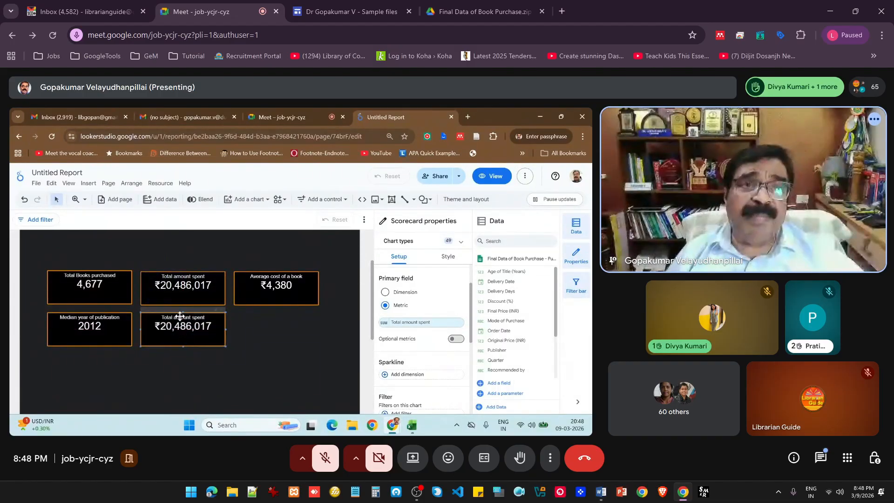
pyautogui.click(287, 116)
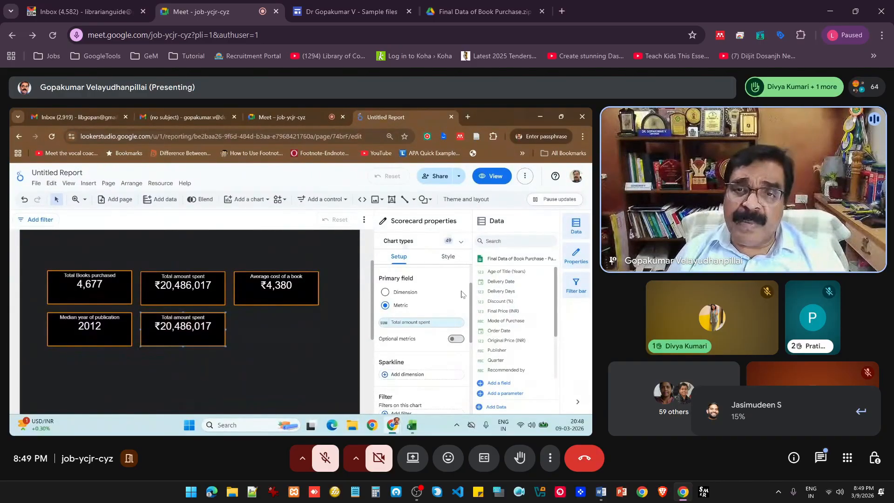
# Change the lower Total amount spent scorecard's metric to Discount (%) and set its aggregation to Average.
pyautogui.click(425, 323)
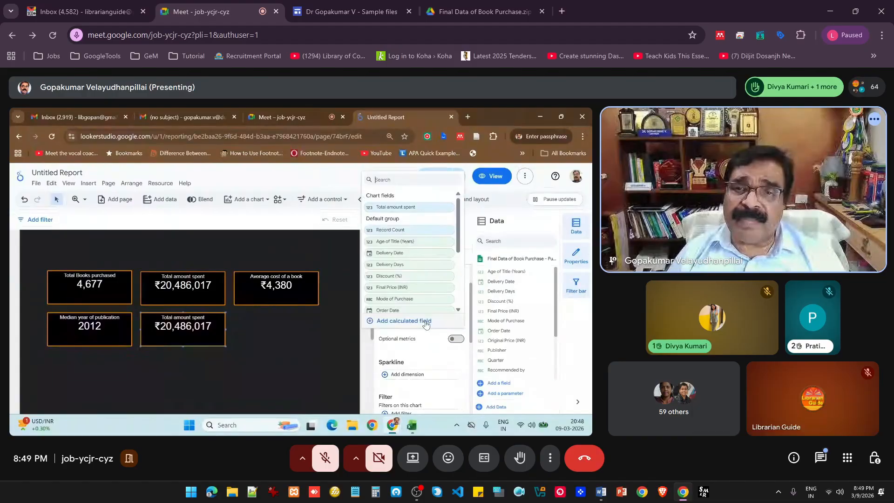
pyautogui.click(391, 275)
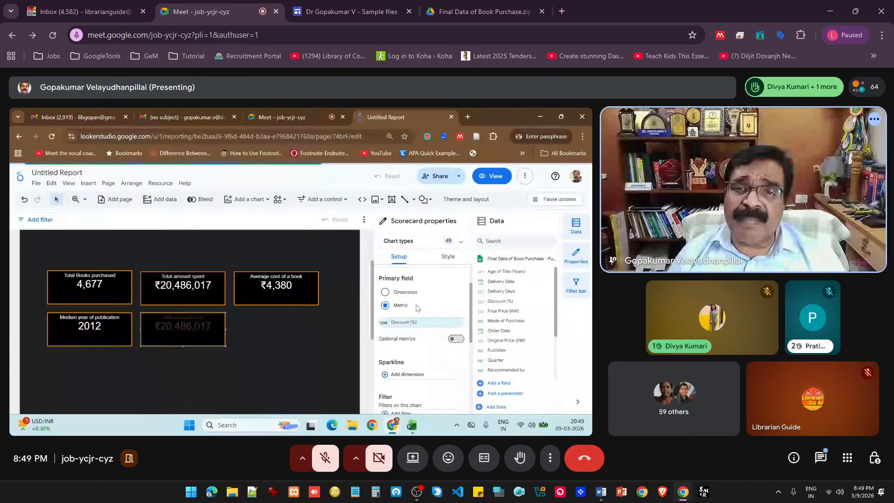
pyautogui.click(384, 322)
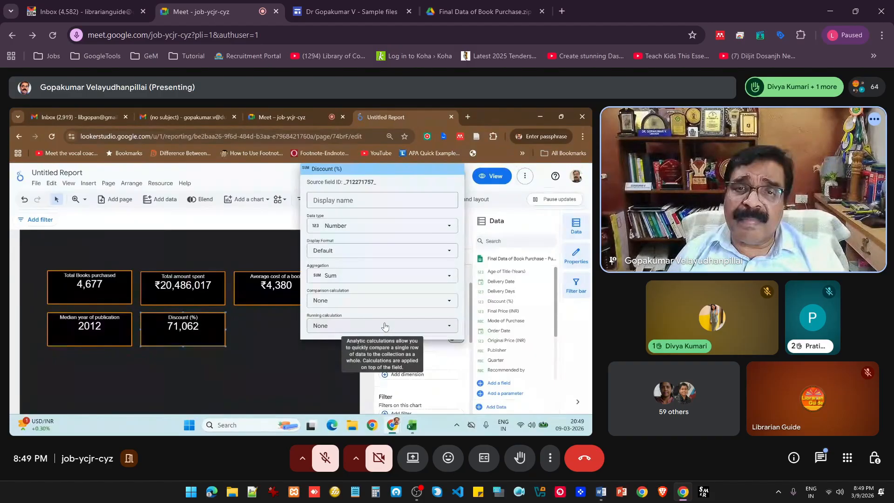
pyautogui.click(345, 277)
pyautogui.click(338, 262)
# Set the Discount (%) metric's display name to "Average discount allowed" and switch to the Meet call.
pyautogui.click(340, 203)
pyautogui.write('Av')
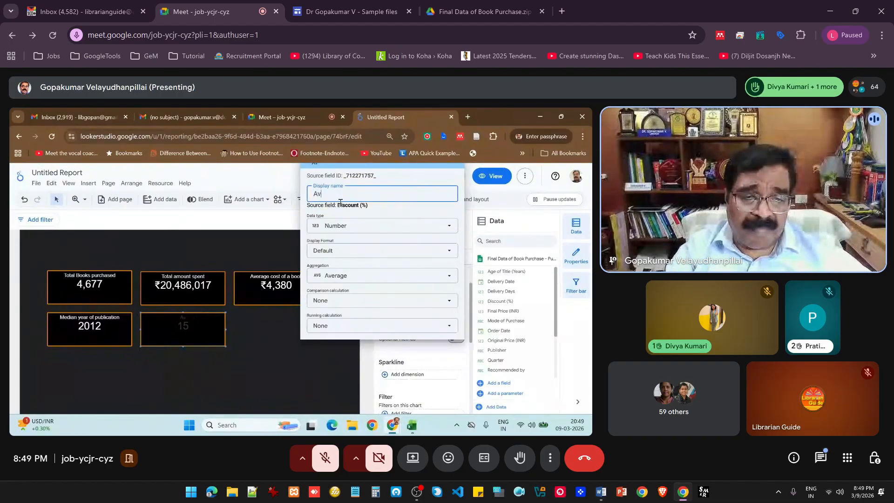
pyautogui.write('erage discount allowed')
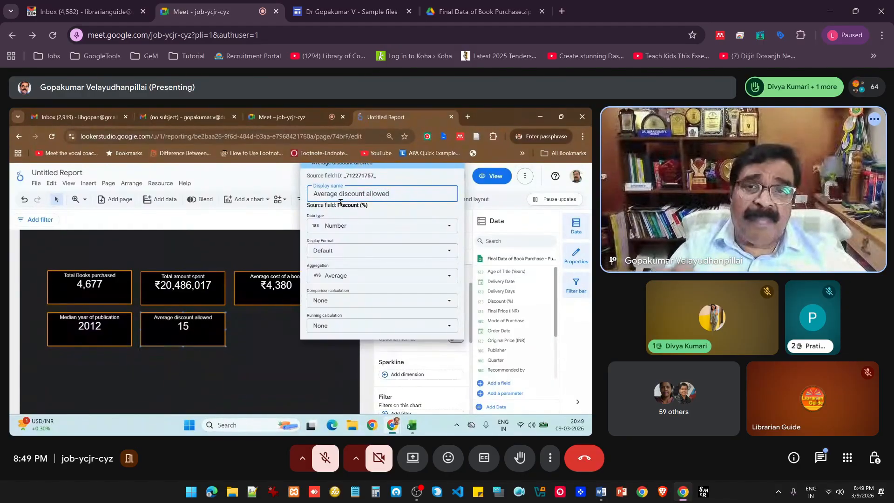
pyautogui.click(258, 346)
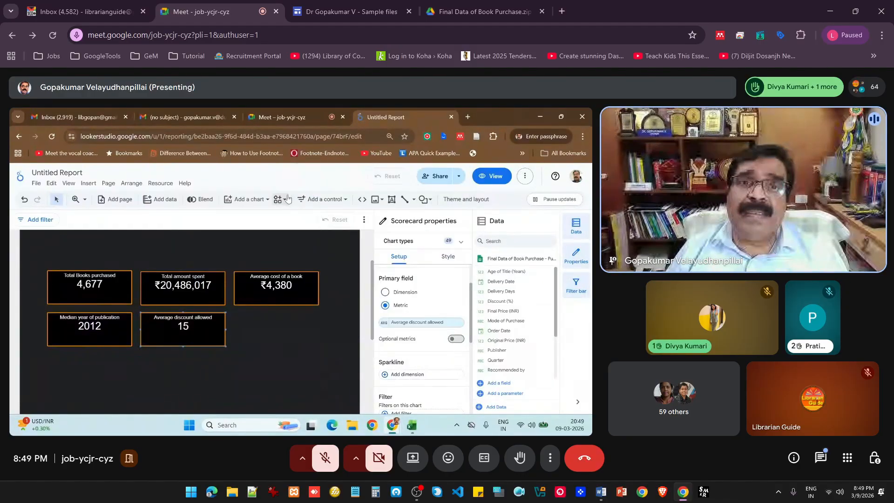
pyautogui.click(291, 118)
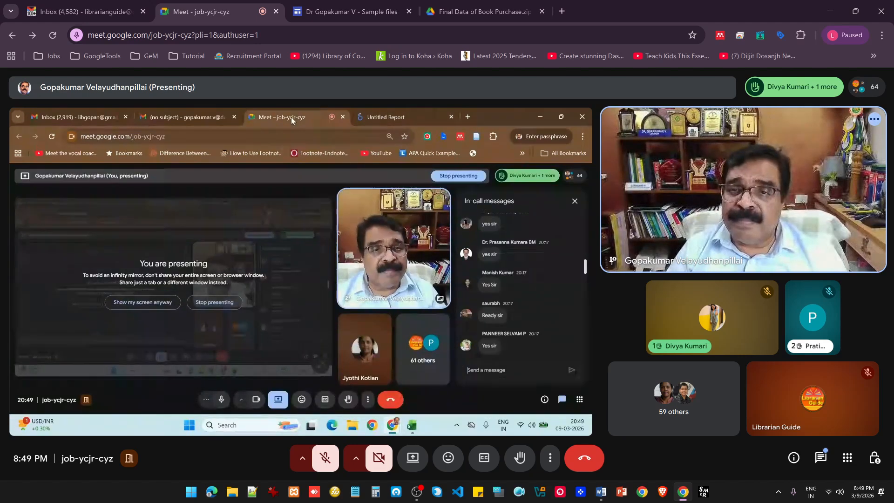
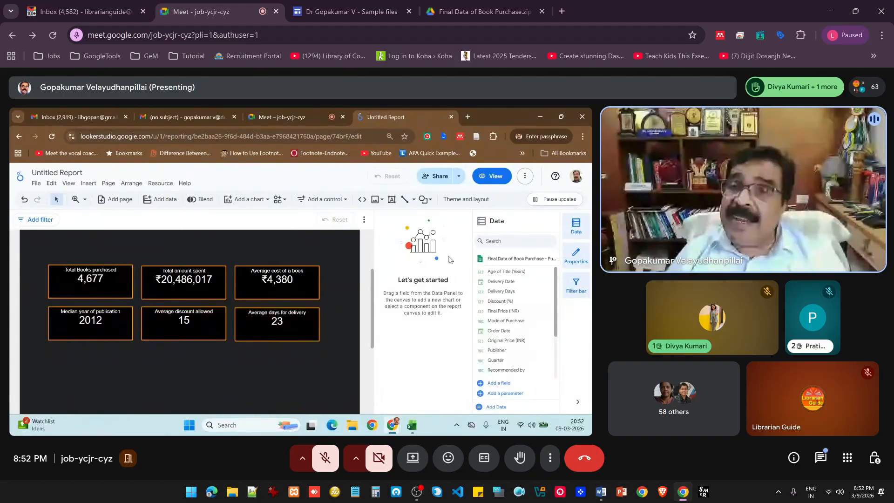
# Preview the report in view mode with all six scorecards in sight, and return to editing.
pyautogui.click(487, 177)
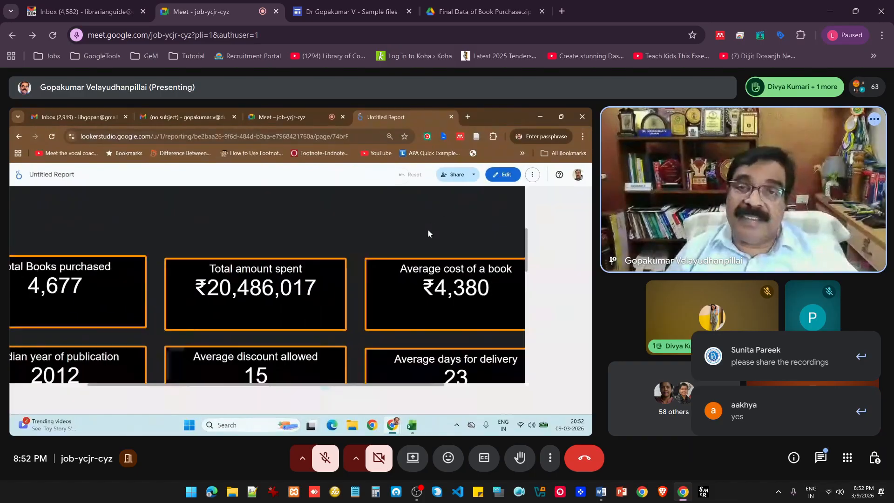
pyautogui.hotkey('ctrl', '-')
pyautogui.hotkey('ctrl', '-')
pyautogui.hotkey('ctrl', '-')
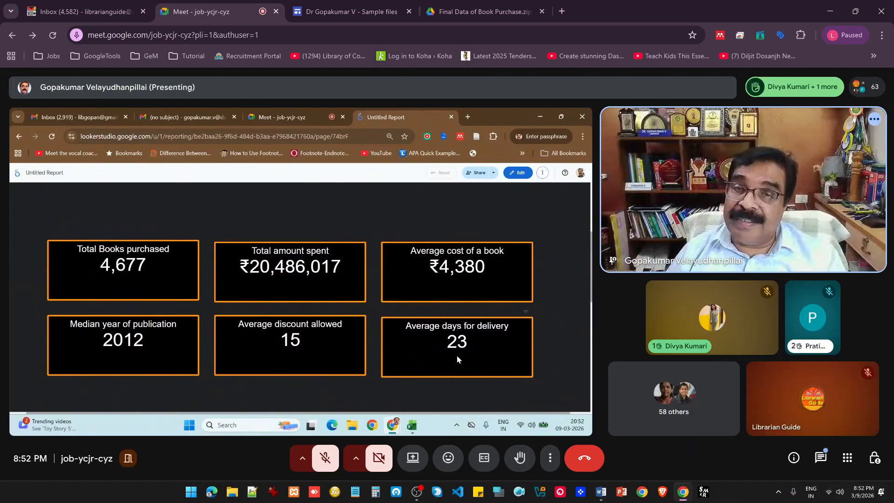
pyautogui.click(516, 174)
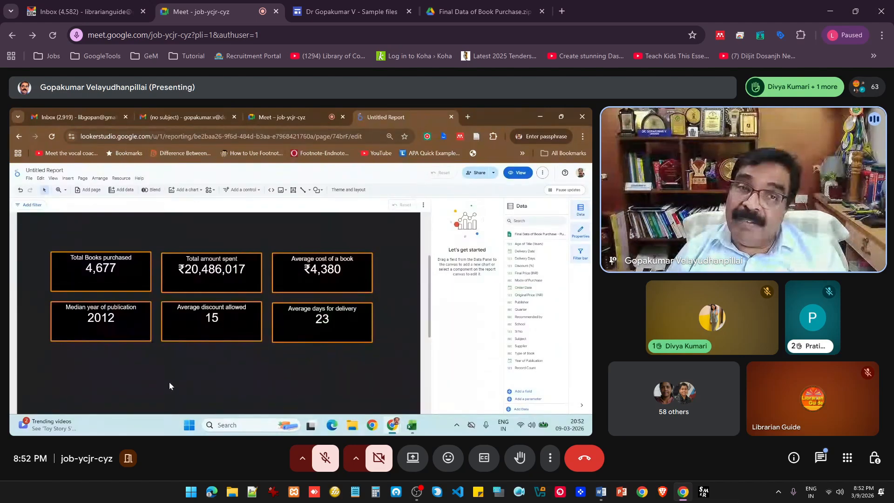
# Add a drop-down list control in the empty area above the Total amount spent scorecard.
pyautogui.scroll(3, 160, 382)
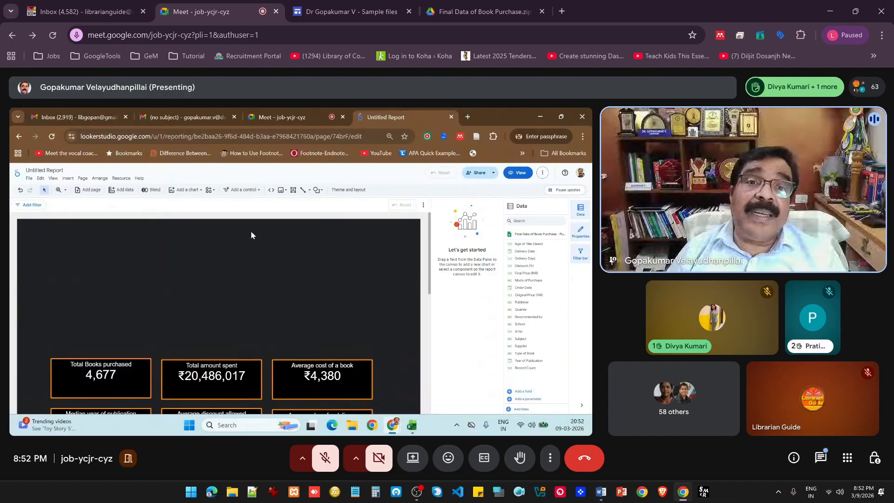
pyautogui.click(243, 191)
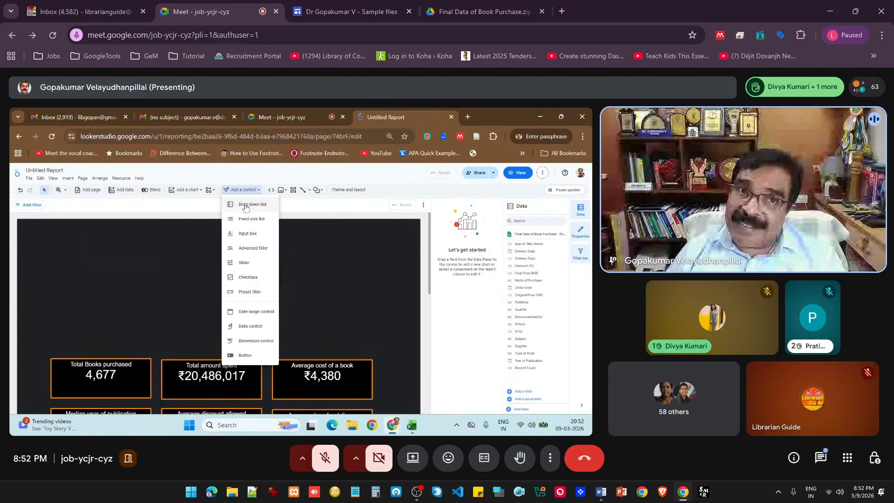
pyautogui.click(245, 208)
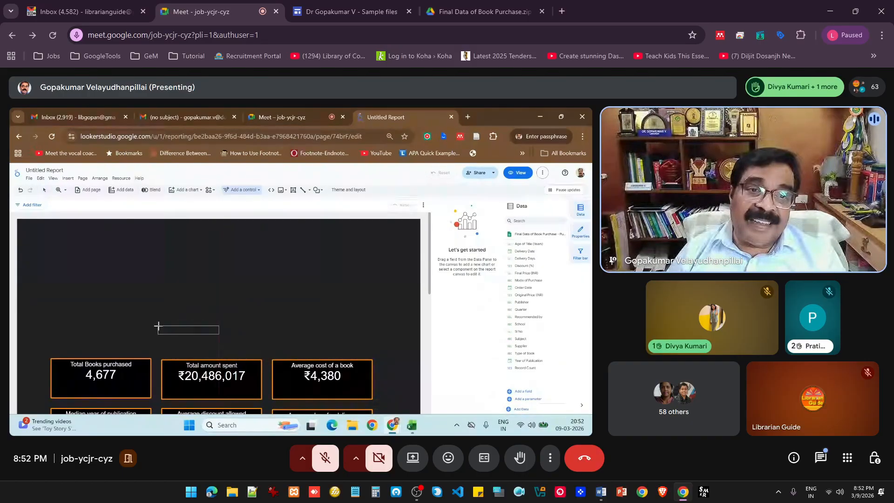
pyautogui.moveTo(142, 325); pyautogui.dragTo(250, 339)
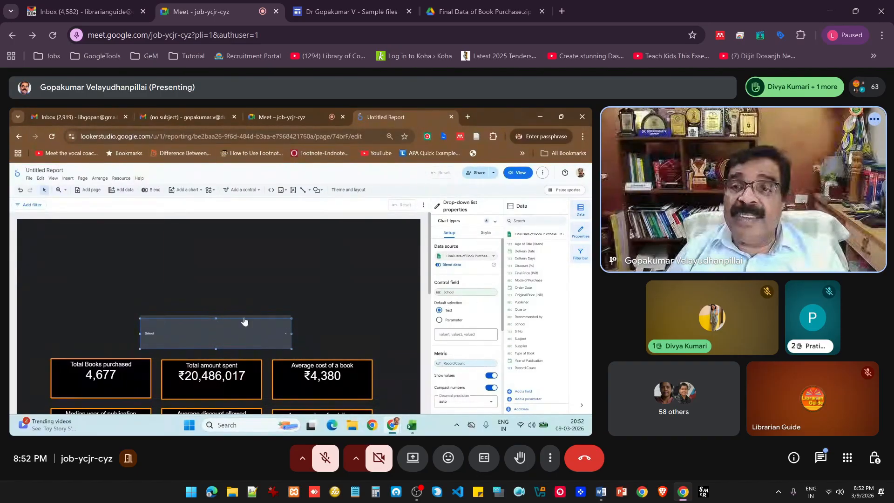
# Set the display name of the drop-down list's School control field to "School selected the book".
pyautogui.click(450, 294)
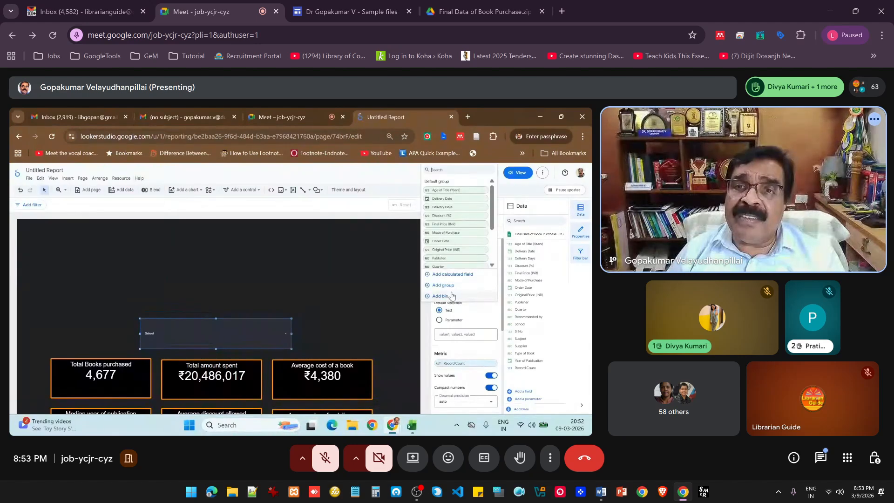
pyautogui.click(392, 296)
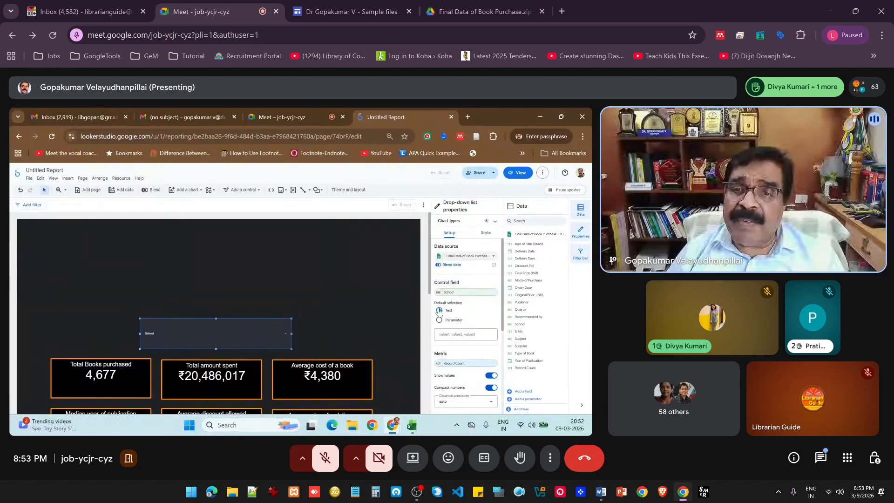
pyautogui.click(438, 292)
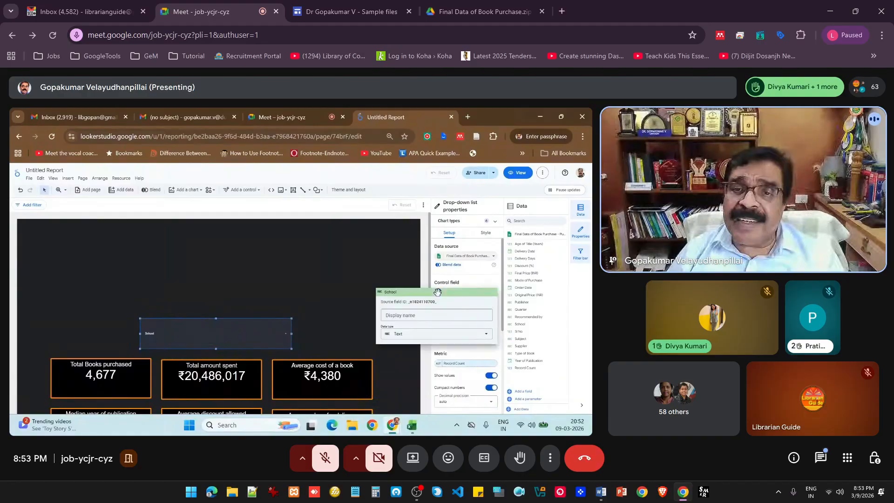
pyautogui.click(421, 312)
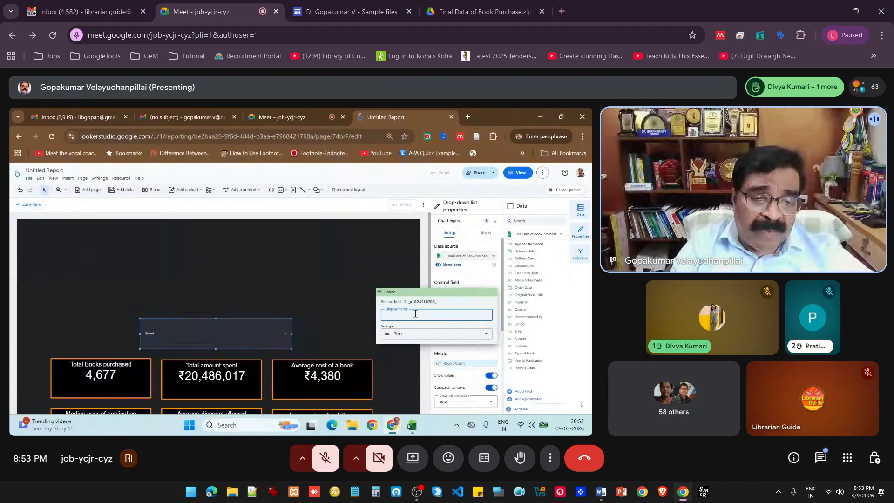
pyautogui.write('Sch')
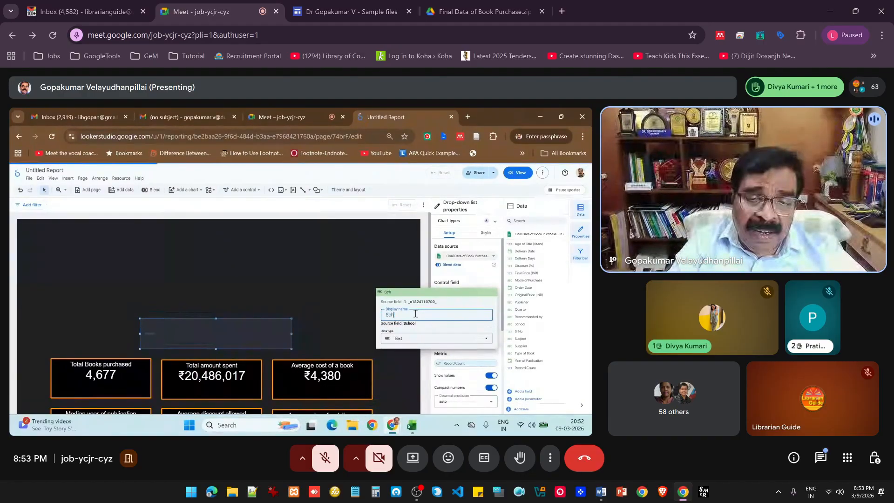
pyautogui.write('ool s')
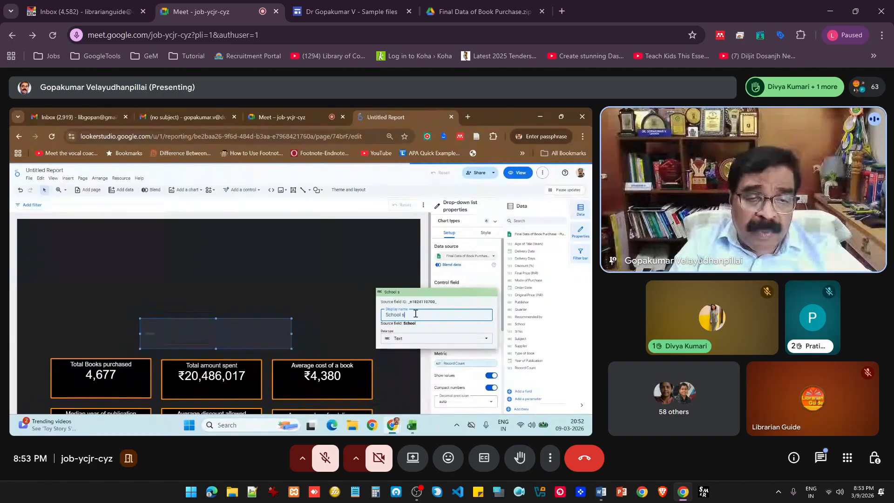
pyautogui.write('elected ')
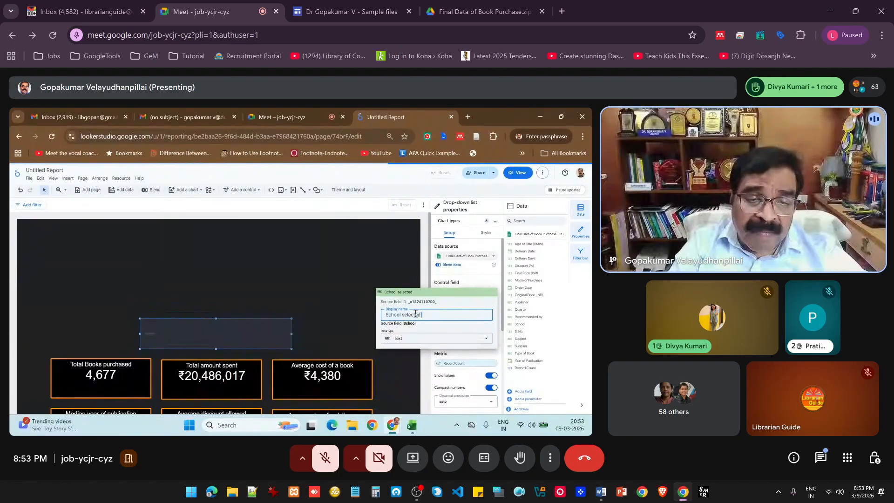
pyautogui.write('the book')
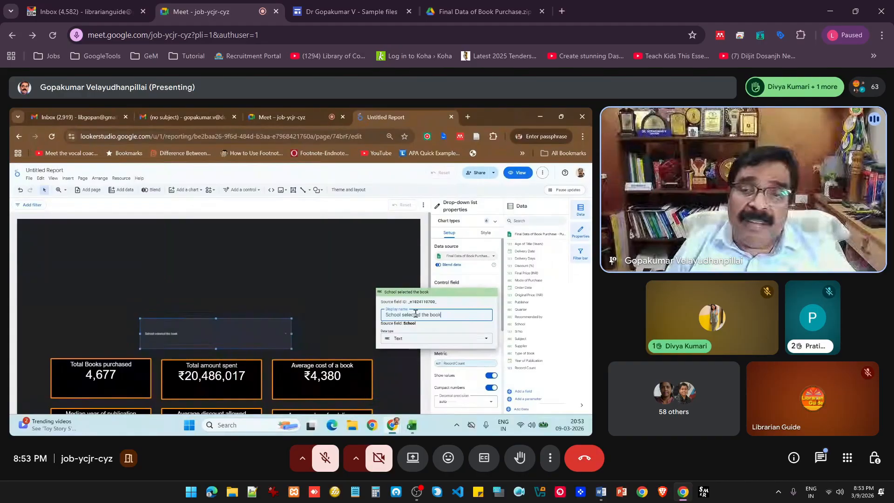
pyautogui.press('Return')
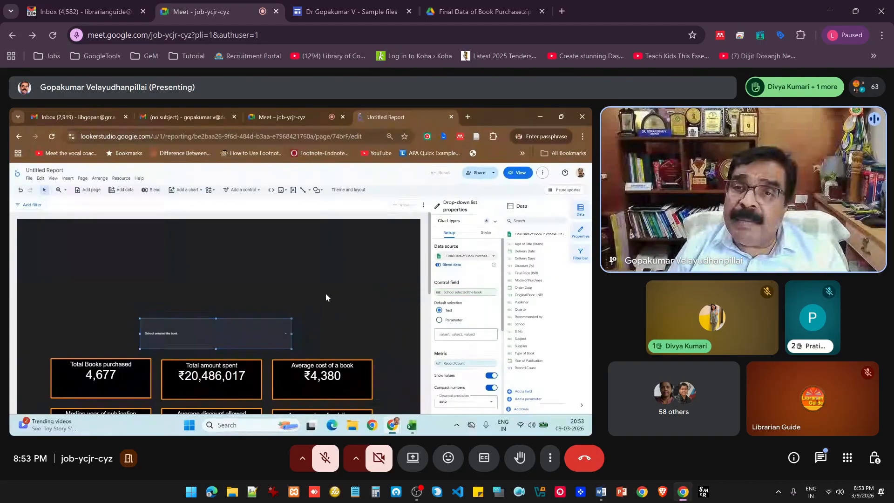
# Set the button text size of the School drop-down list to 36px.
pyautogui.click(490, 237)
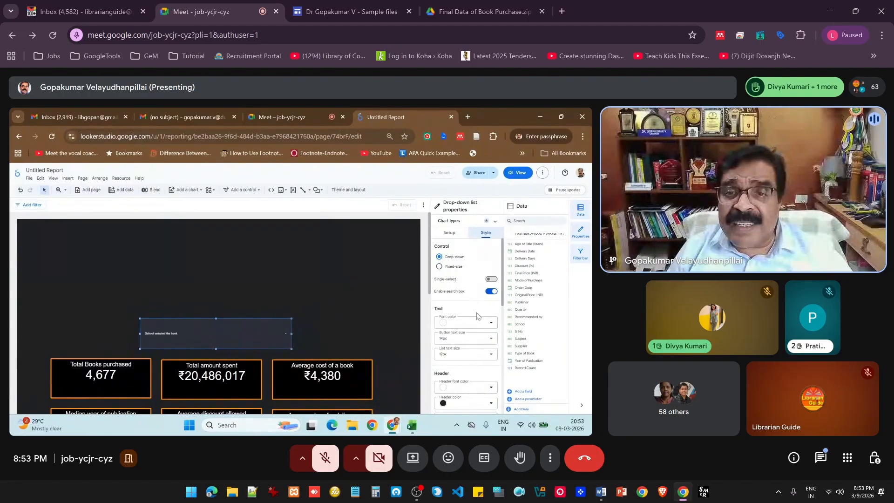
pyautogui.click(473, 339)
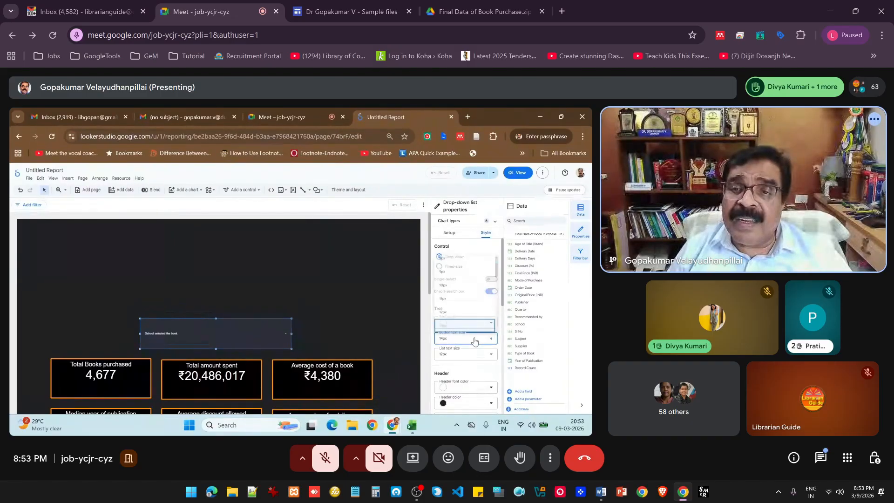
pyautogui.scroll(-2, 471, 307)
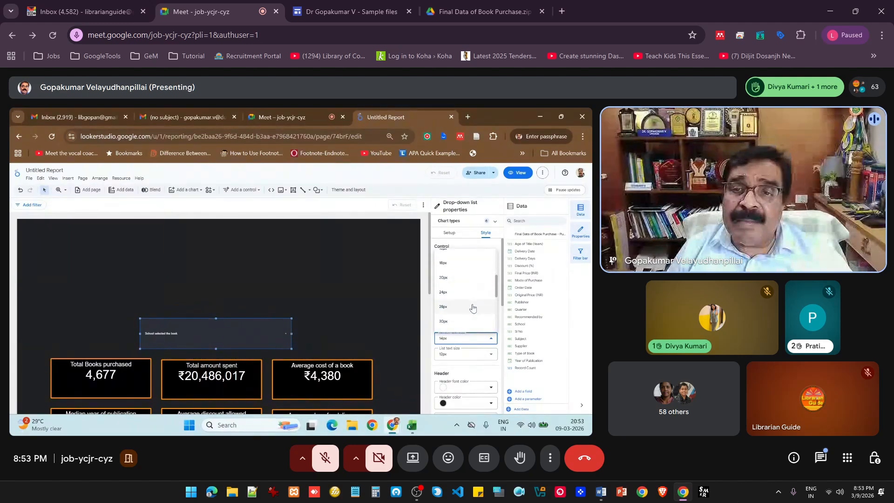
pyautogui.click(470, 321)
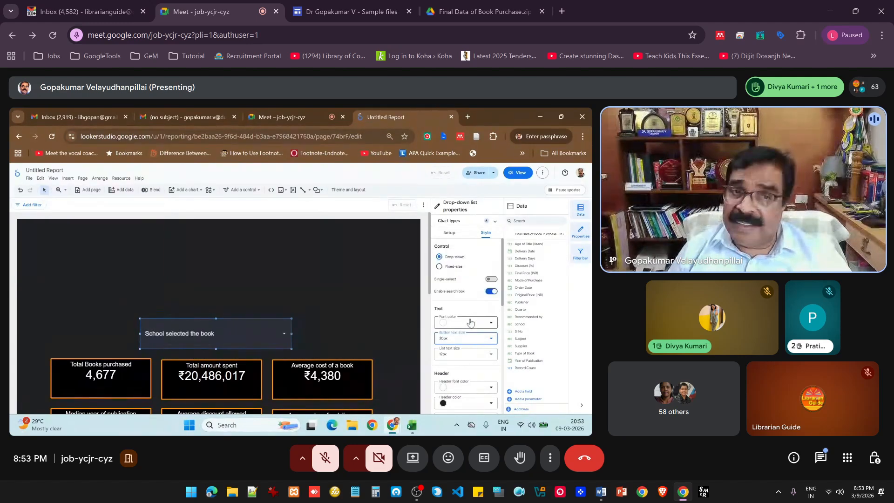
pyautogui.click(468, 340)
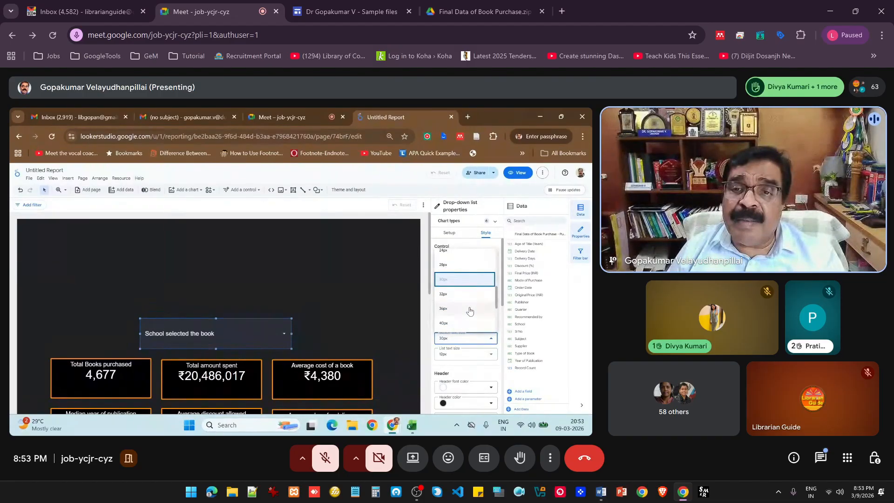
pyautogui.click(470, 309)
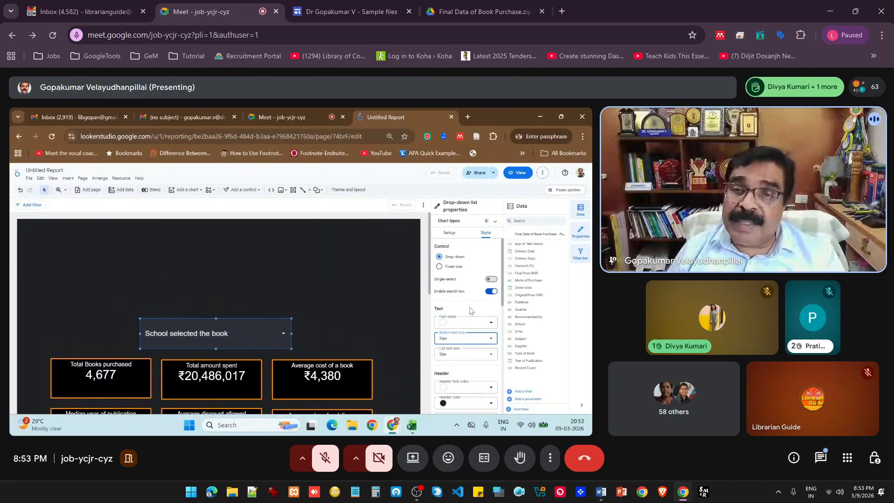
# Set the School drop-down's list text size to 36px and check how its expanded entries look.
pyautogui.click(283, 333)
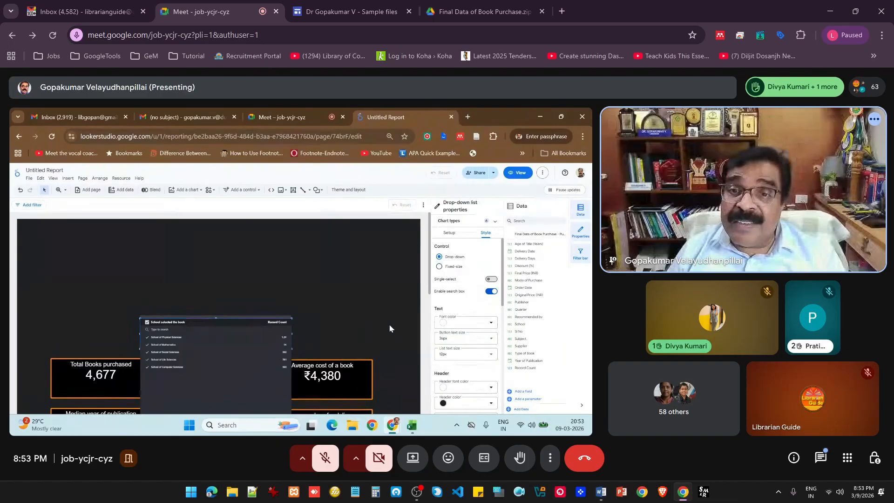
pyautogui.click(454, 355)
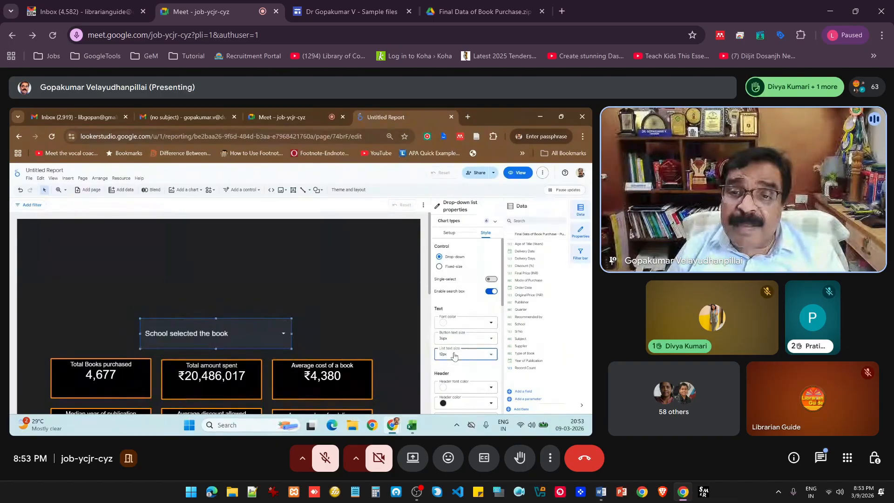
pyautogui.scroll(-2, 459, 323)
pyautogui.scroll(-2, 460, 326)
pyautogui.click(460, 328)
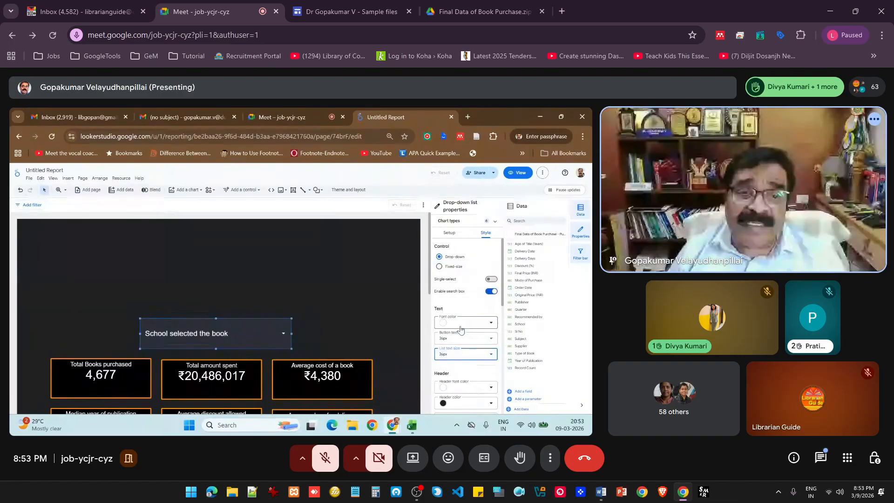
pyautogui.click(282, 333)
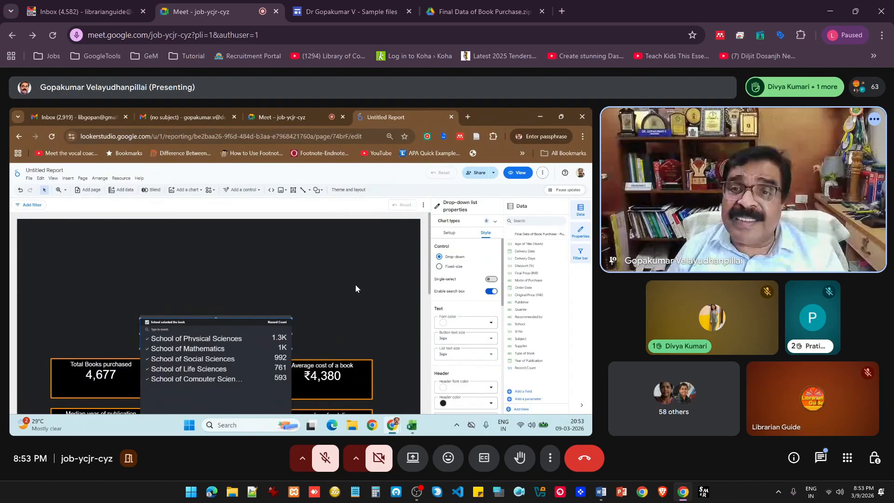
pyautogui.click(483, 255)
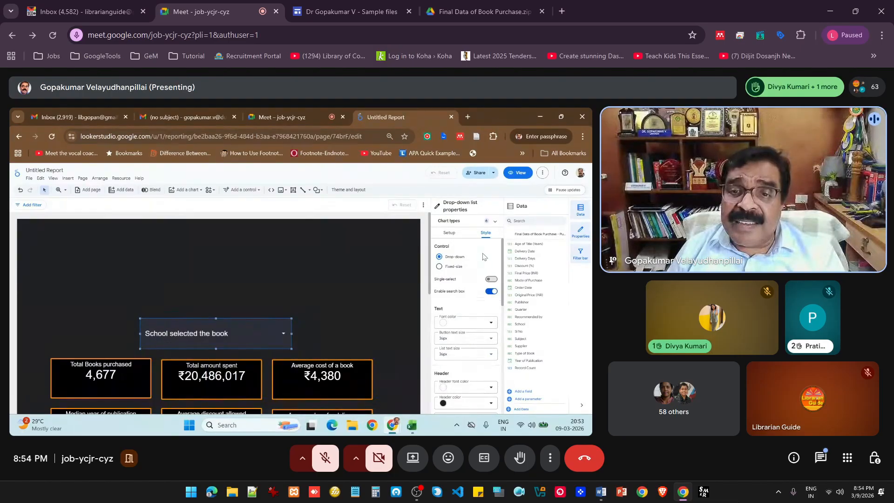
# Give the School drop-down list a black background and an orange border colour.
pyautogui.scroll(-3, 477, 281)
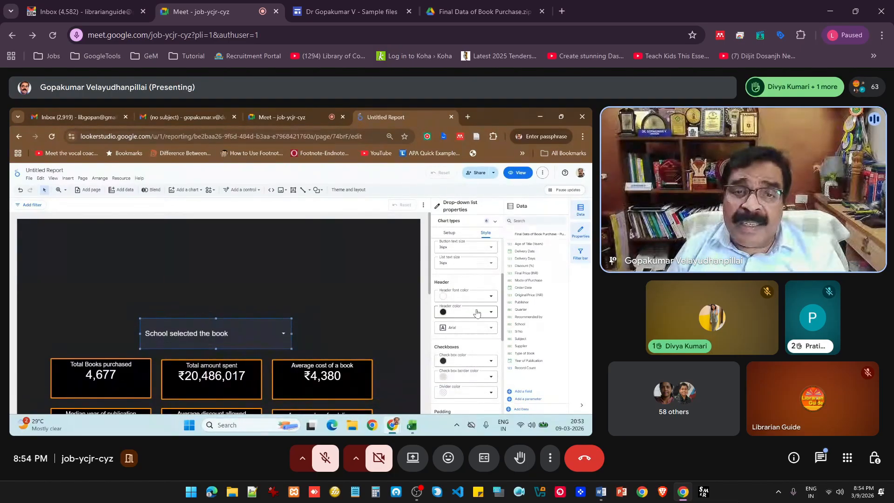
pyautogui.scroll(-2, 474, 318)
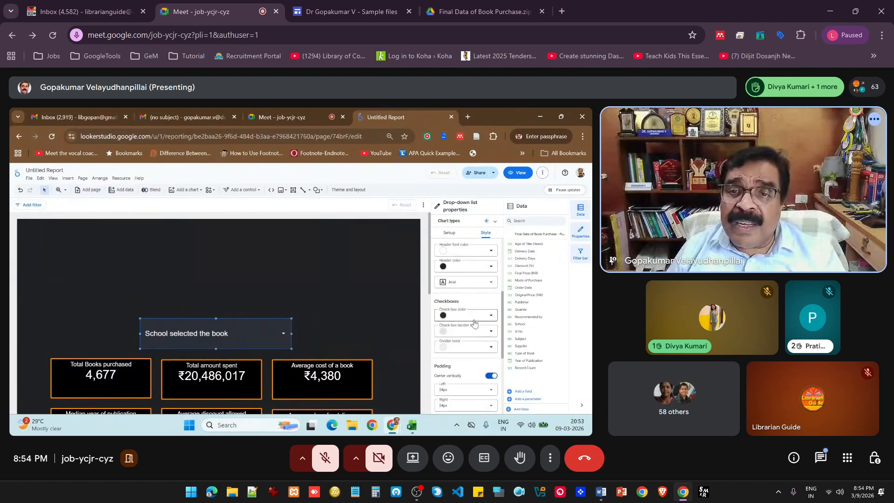
pyautogui.scroll(-4, 472, 322)
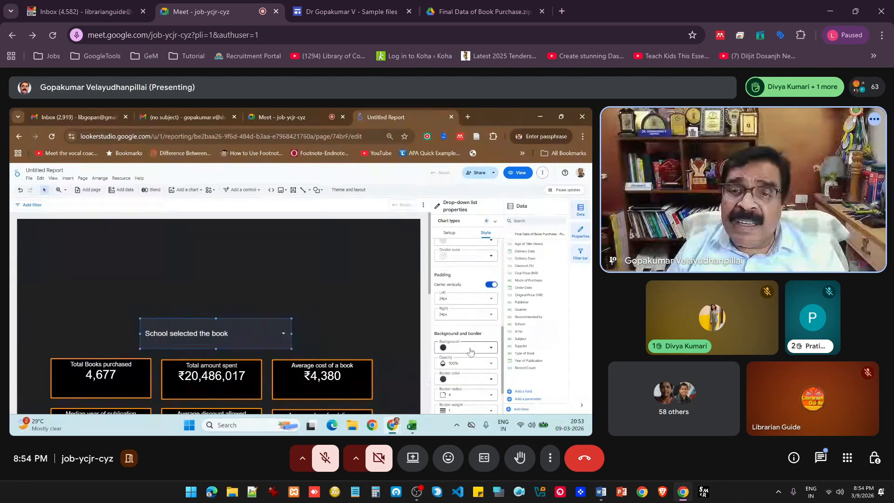
pyautogui.click(468, 350)
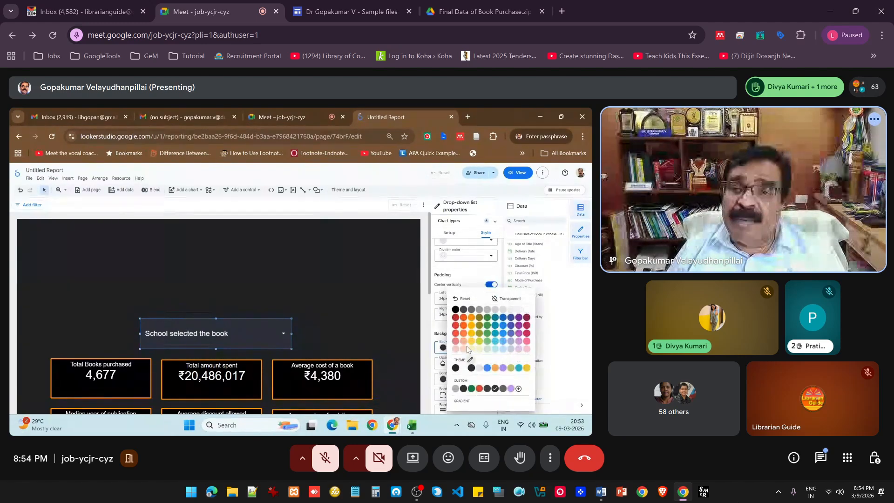
pyautogui.click(456, 310)
pyautogui.scroll(-2, 464, 335)
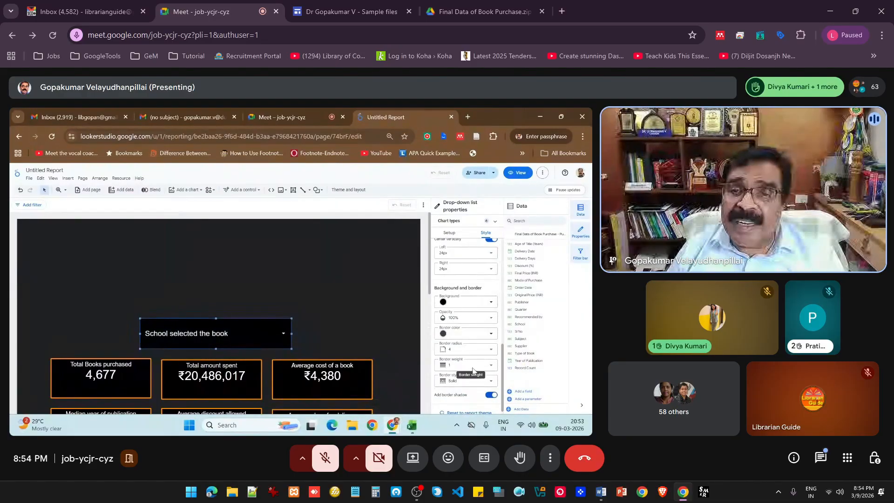
pyautogui.click(464, 335)
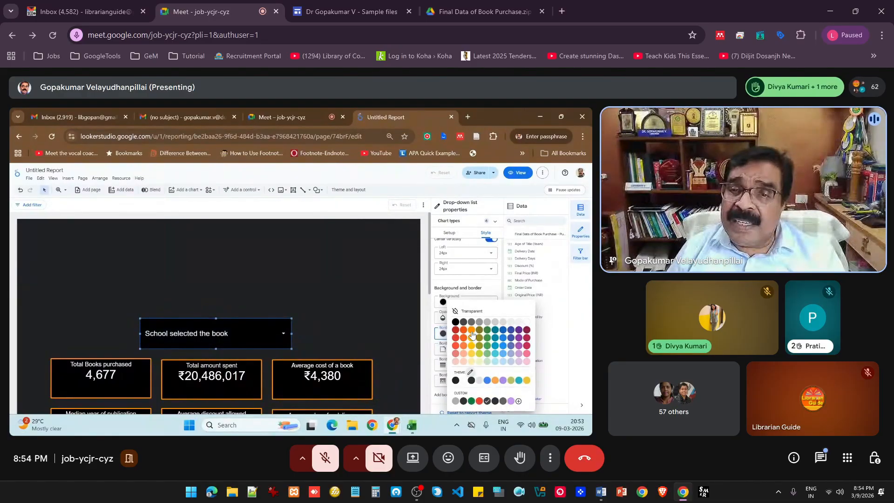
pyautogui.click(472, 330)
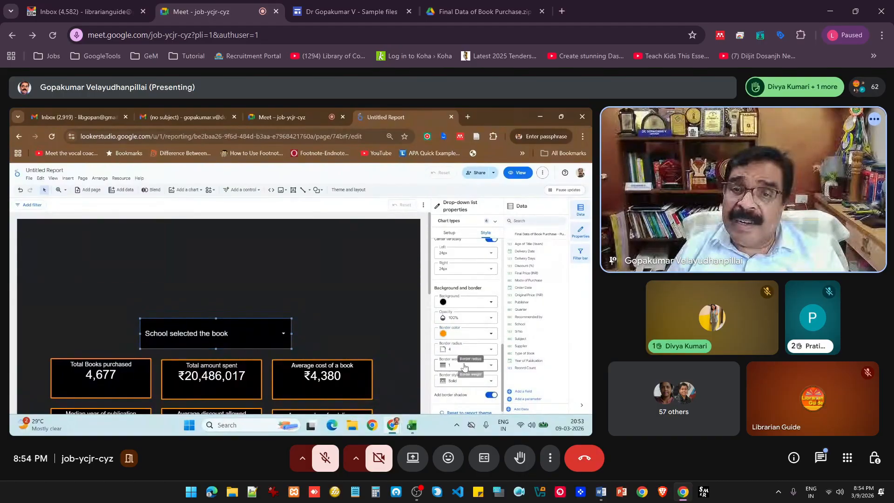
# Increase the border weight of the School drop-down list and deselect the control.
pyautogui.click(464, 366)
pyautogui.click(461, 356)
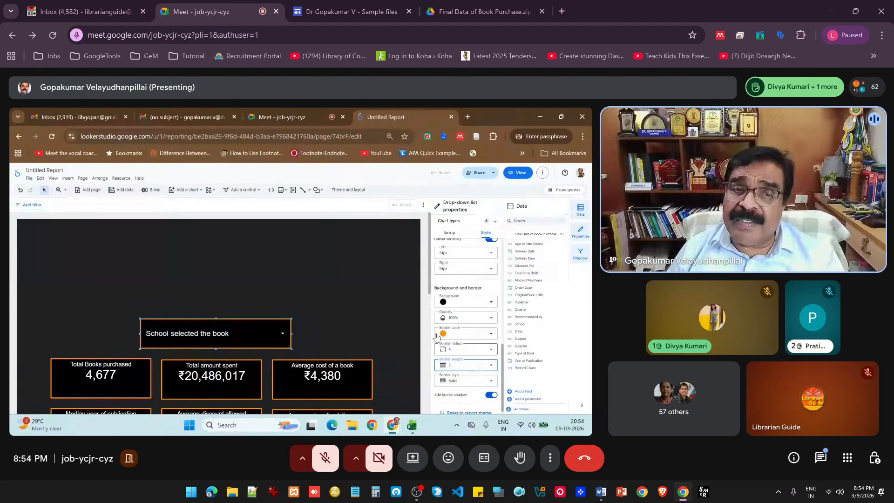
pyautogui.click(383, 309)
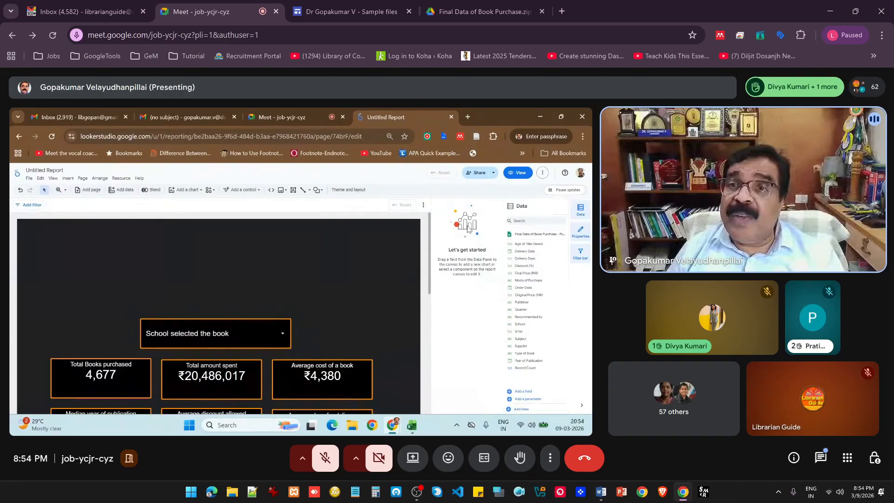
# Preview the report in view mode and filter the scorecards to School of Physical Sciences only.
pyautogui.click(516, 175)
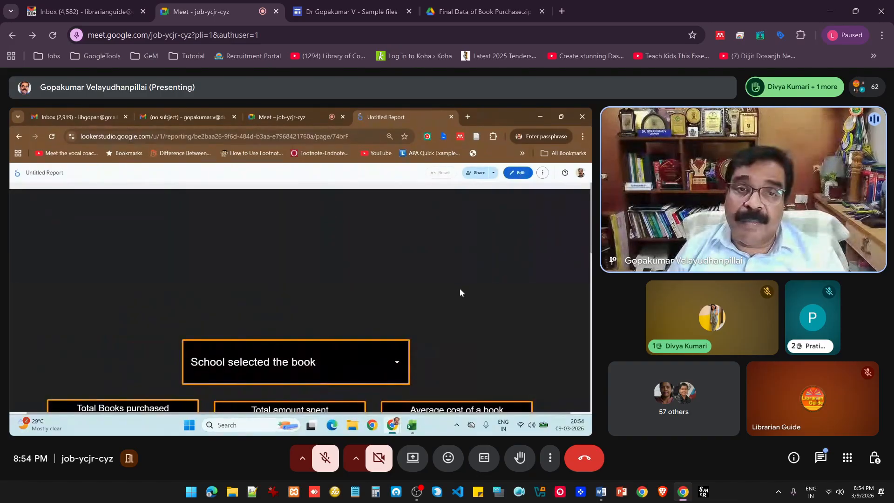
pyautogui.scroll(-1, 473, 273)
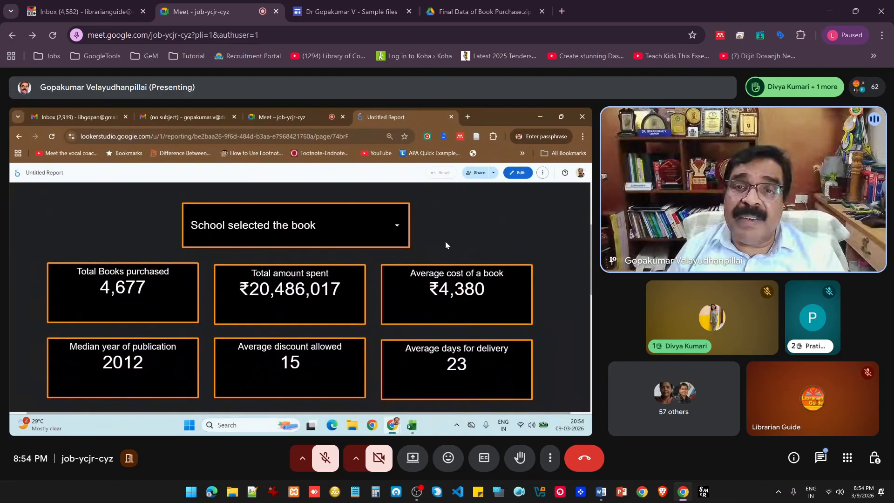
pyautogui.click(396, 230)
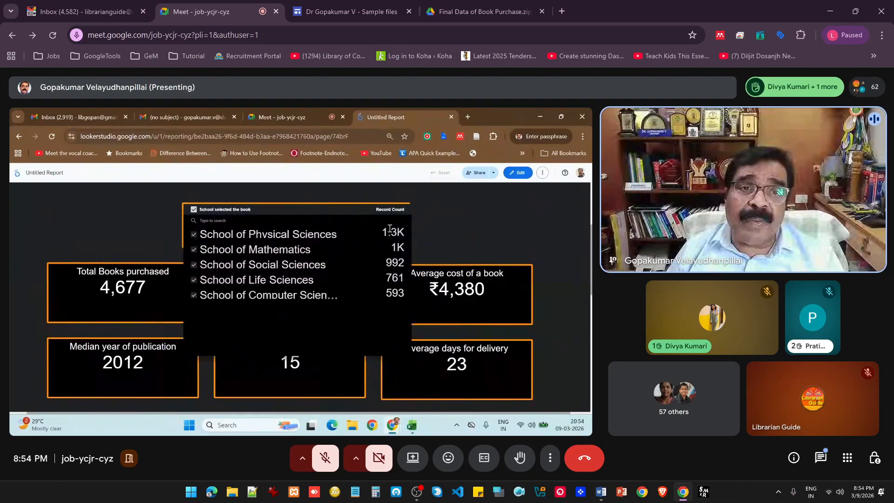
pyautogui.click(194, 210)
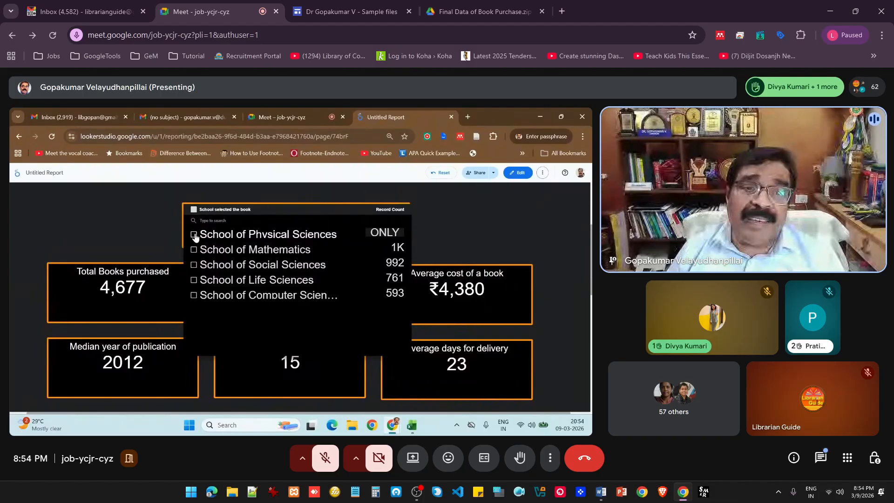
pyautogui.click(194, 235)
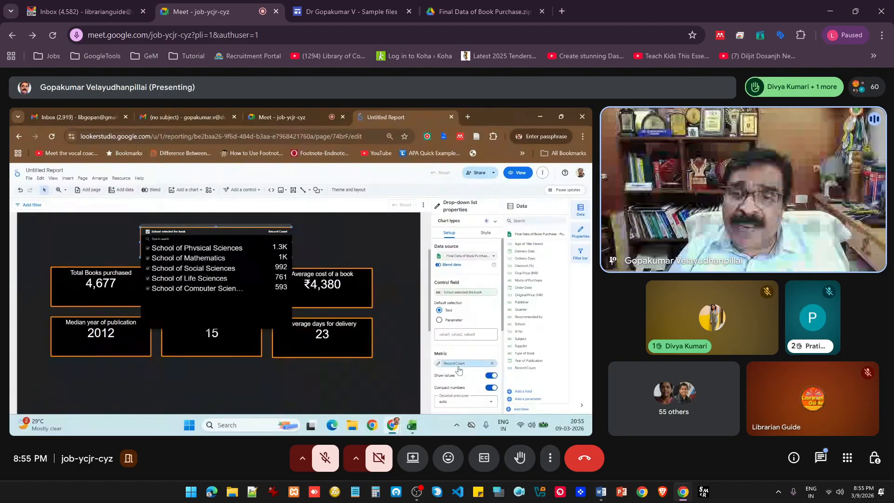
# Remove the Record Count metric from the School drop-down list.
pyautogui.click(493, 364)
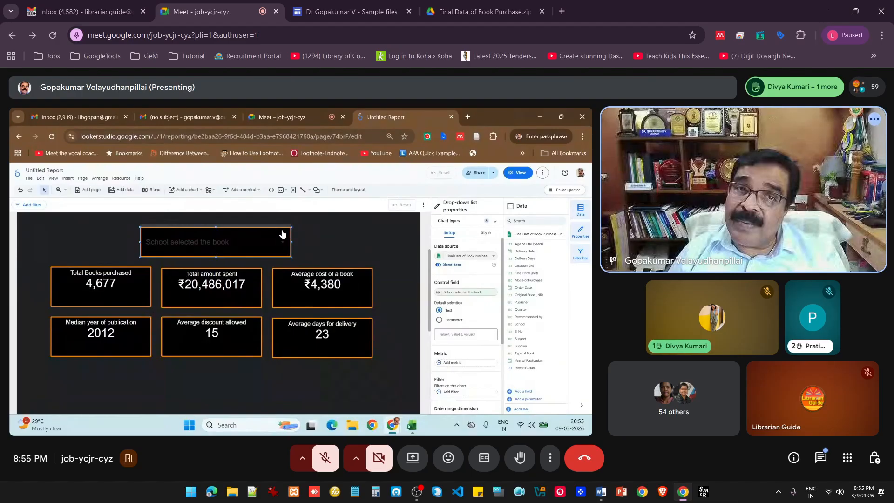
pyautogui.click(345, 249)
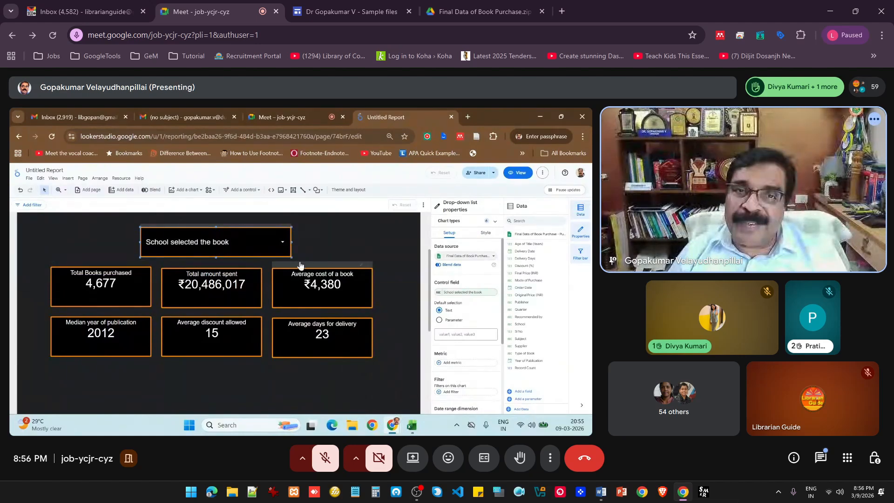
# Preview the report filtered to School of Physical Sciences, reset the filter and return to editing.
pyautogui.click(518, 173)
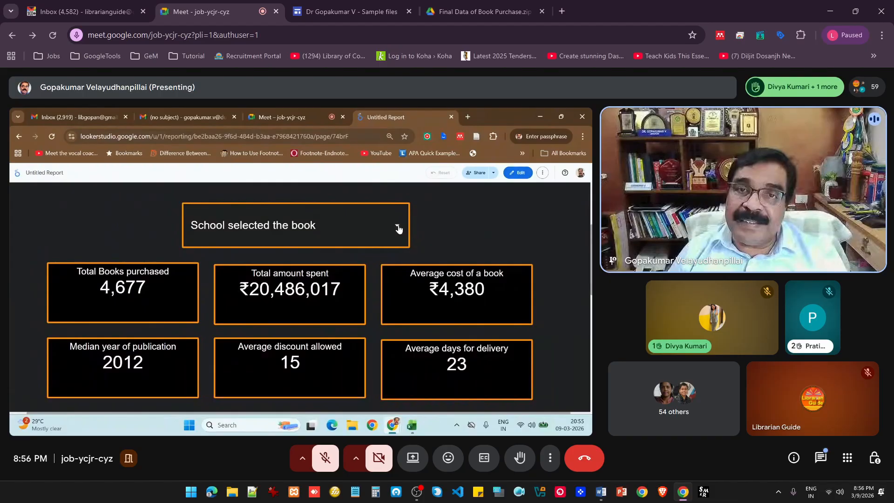
pyautogui.click(398, 226)
pyautogui.click(194, 210)
pyautogui.click(193, 250)
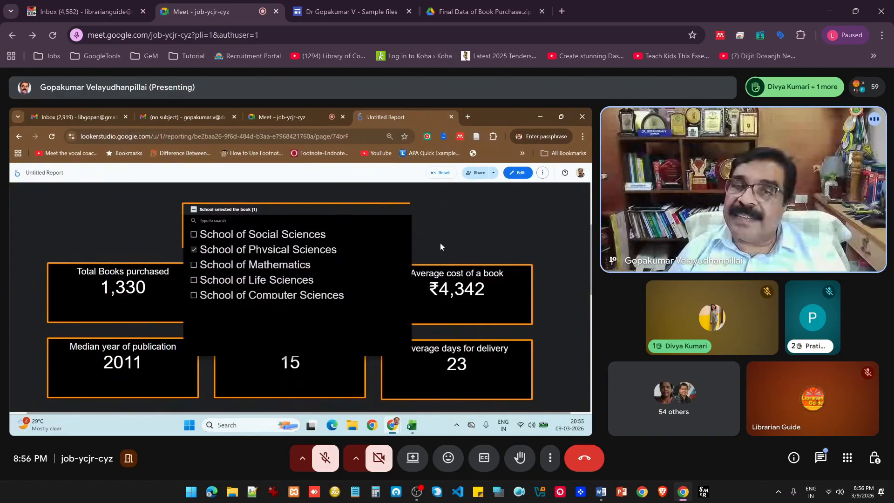
pyautogui.click(440, 173)
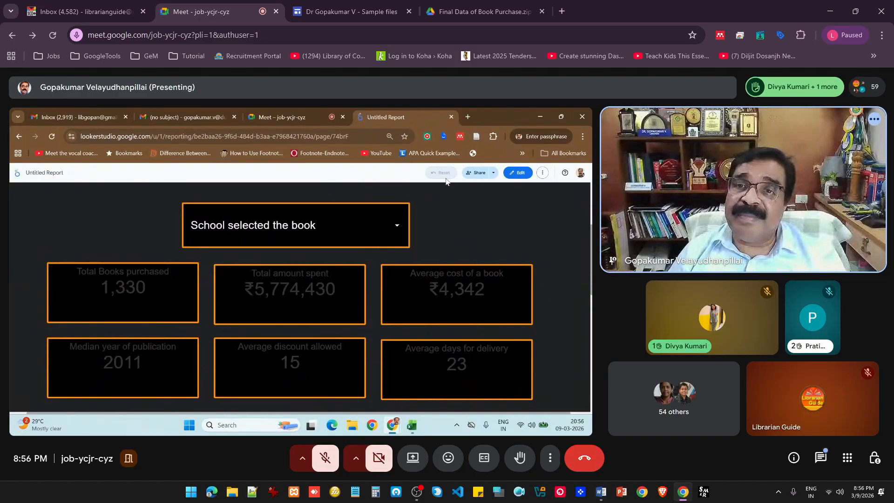
pyautogui.click(517, 173)
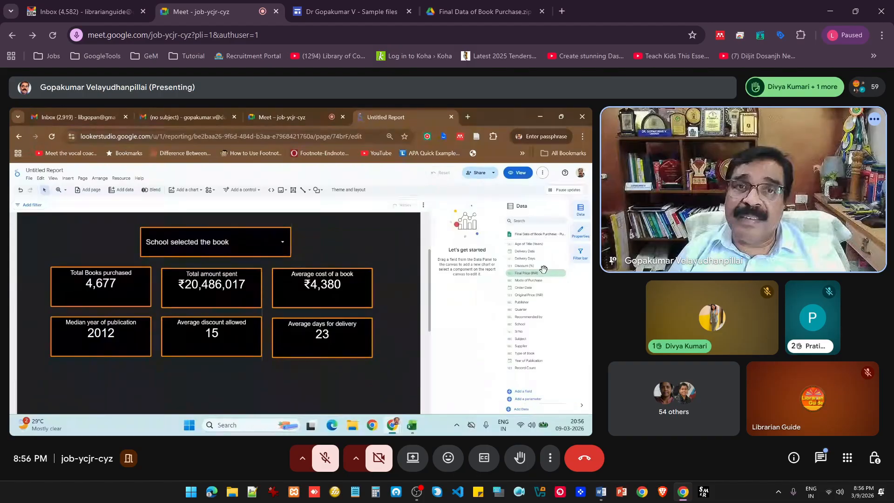
pyautogui.click(286, 119)
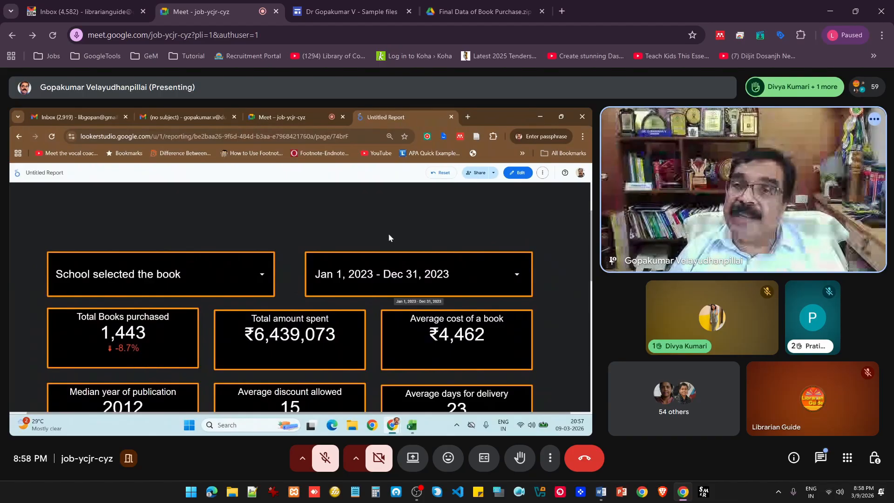
# Switch the report with the added date range control back to edit mode.
pyautogui.click(519, 175)
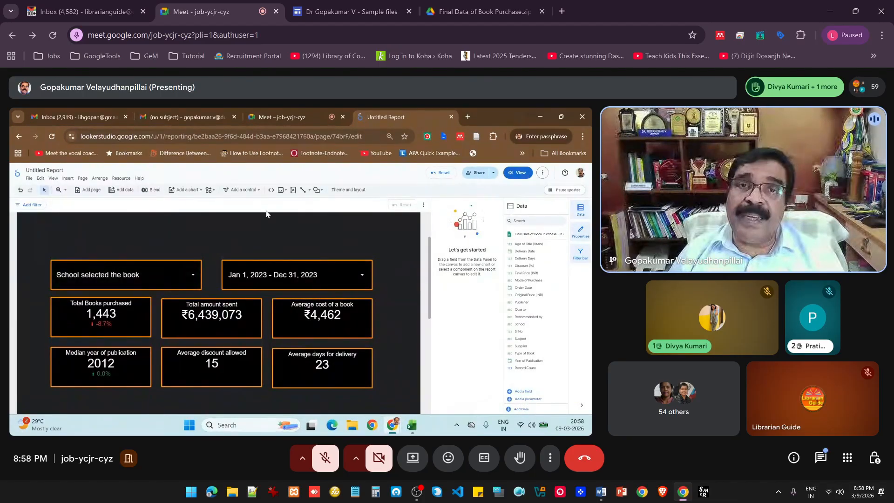
pyautogui.click(290, 121)
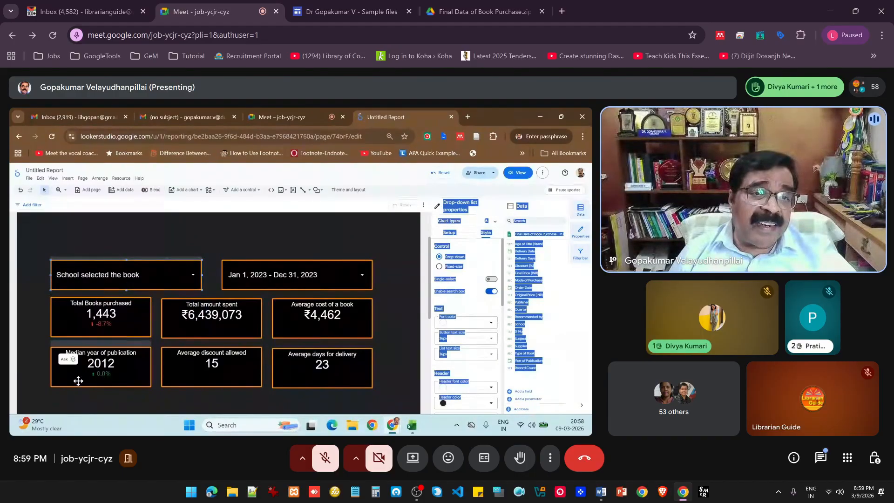
pyautogui.keyDown('shift'); pyautogui.click(54, 333); pyautogui.keyUp('shift')
pyautogui.keyDown('shift'); pyautogui.click(74, 368); pyautogui.keyUp('shift')
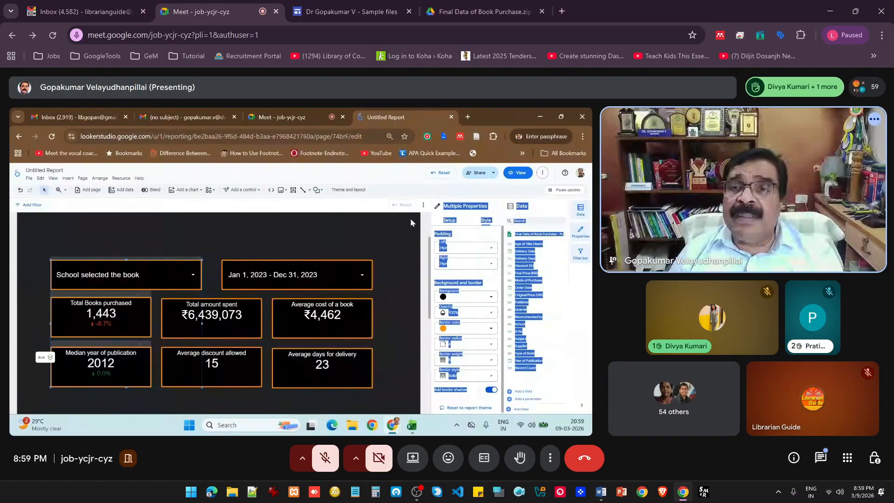
pyautogui.click(416, 251)
pyautogui.click(468, 305)
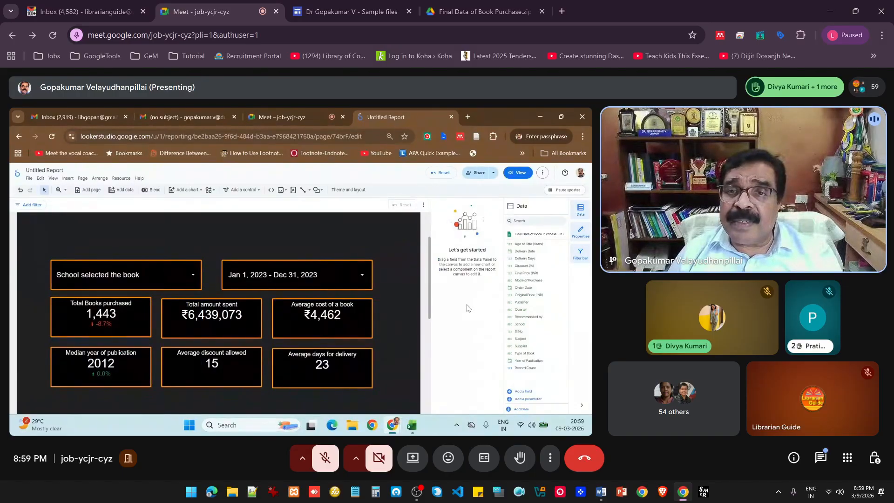
# Align the School drop-down list with the Total Books purchased and Median year of publication scorecards horizontally to the left.
pyautogui.click(54, 289)
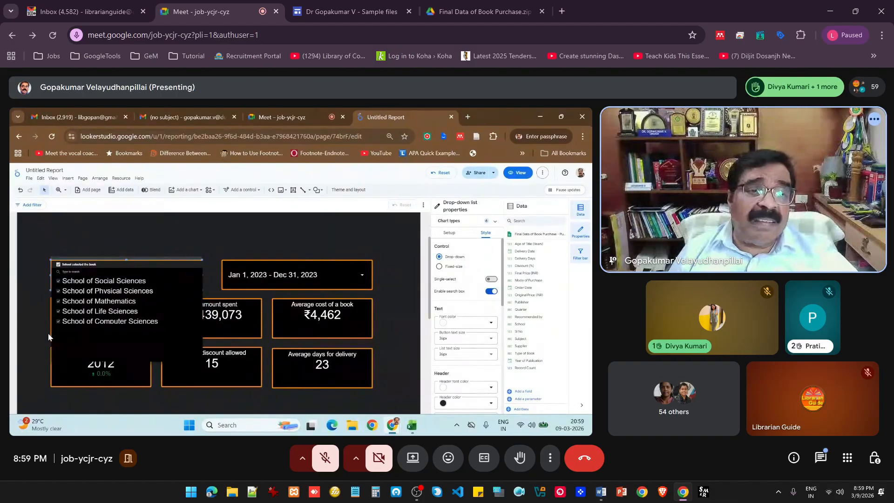
pyautogui.click(65, 386)
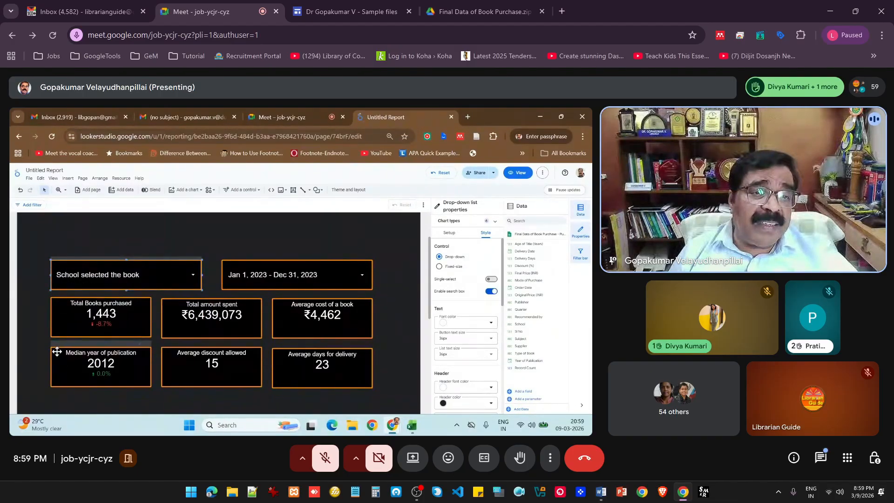
pyautogui.keyDown('ctrl'); pyautogui.click(62, 381); pyautogui.keyUp('ctrl')
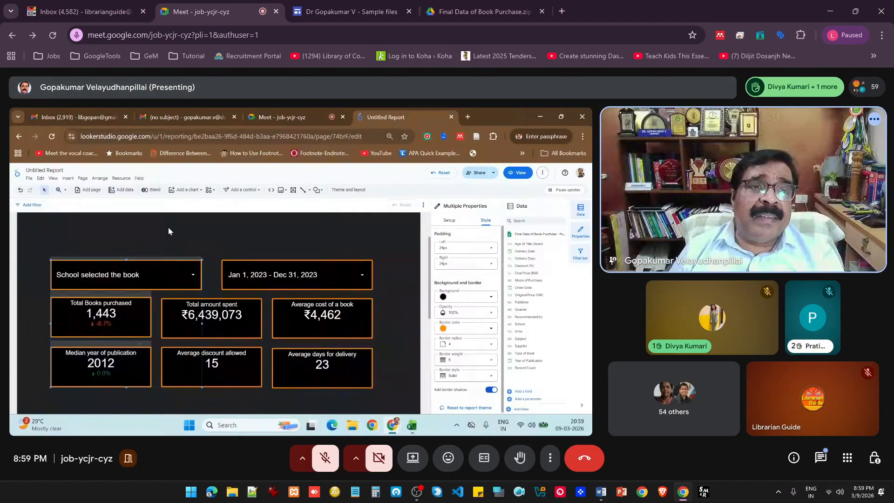
pyautogui.rightClick(161, 275)
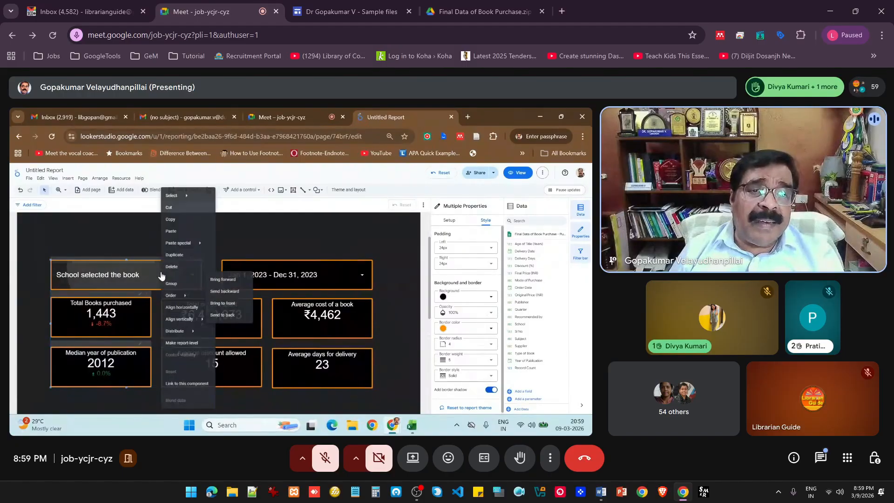
pyautogui.moveTo(181, 312)
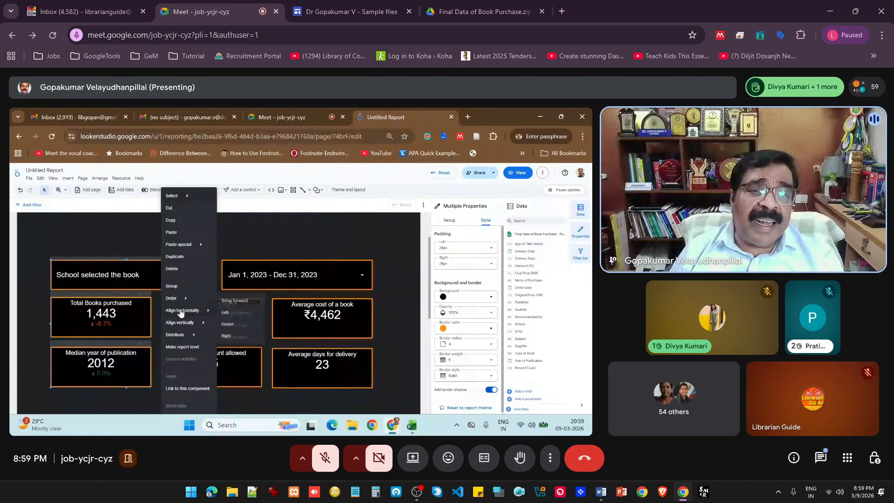
pyautogui.click(225, 313)
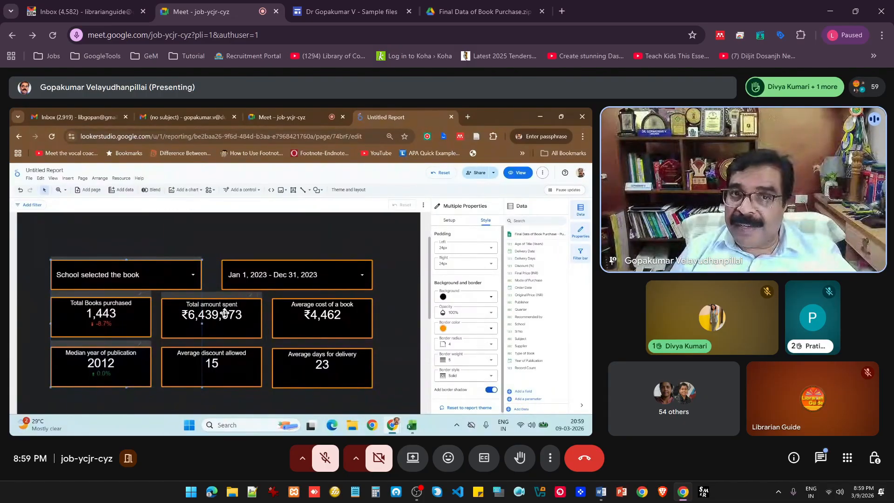
# Align the date range control with the Average cost of a book and Average days for delivery scorecards horizontally to the right.
pyautogui.click(328, 268)
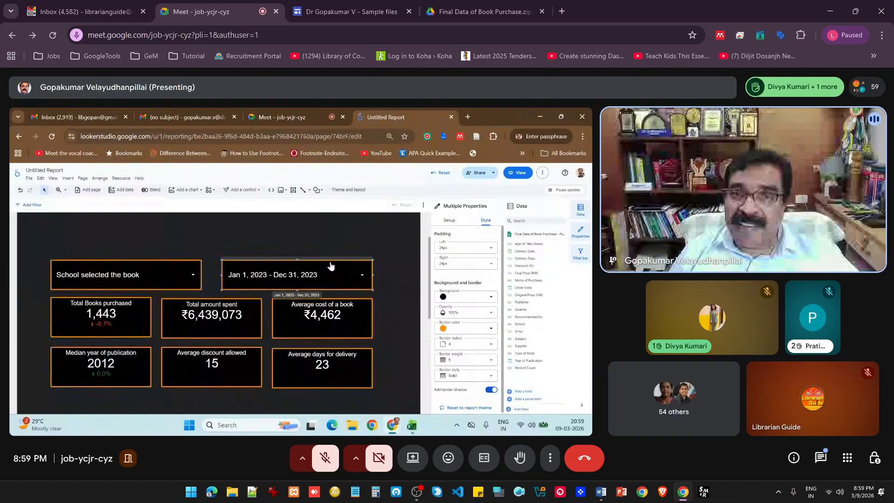
pyautogui.click(330, 265)
pyautogui.click(392, 291)
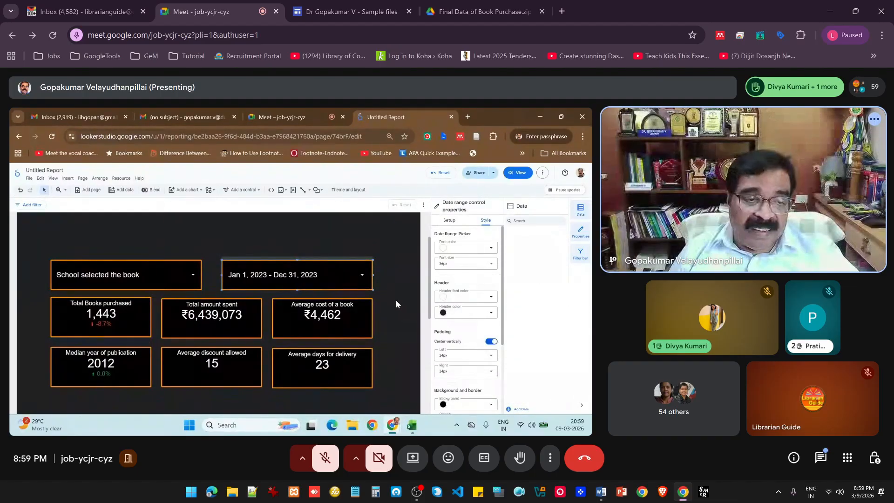
pyautogui.keyDown('shift'); pyautogui.click(370, 320); pyautogui.keyUp('shift')
pyautogui.keyDown('shift'); pyautogui.click(359, 369); pyautogui.keyUp('shift')
pyautogui.rightClick(354, 376)
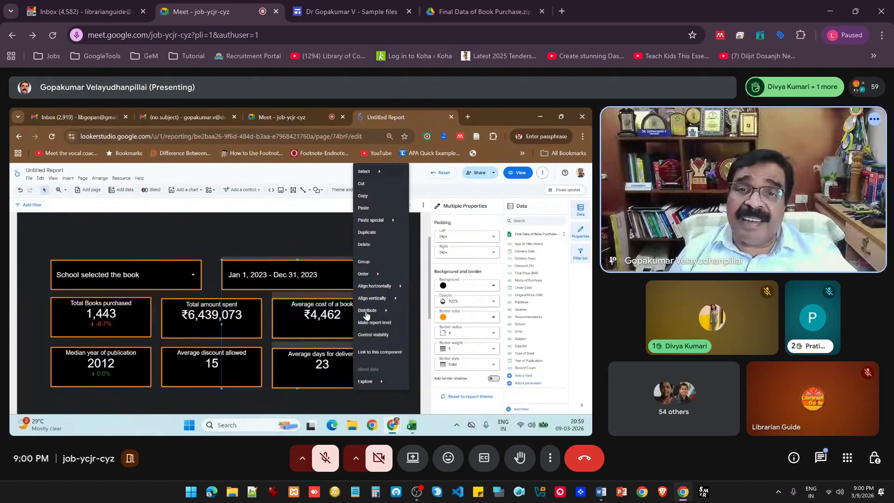
pyautogui.moveTo(370, 288)
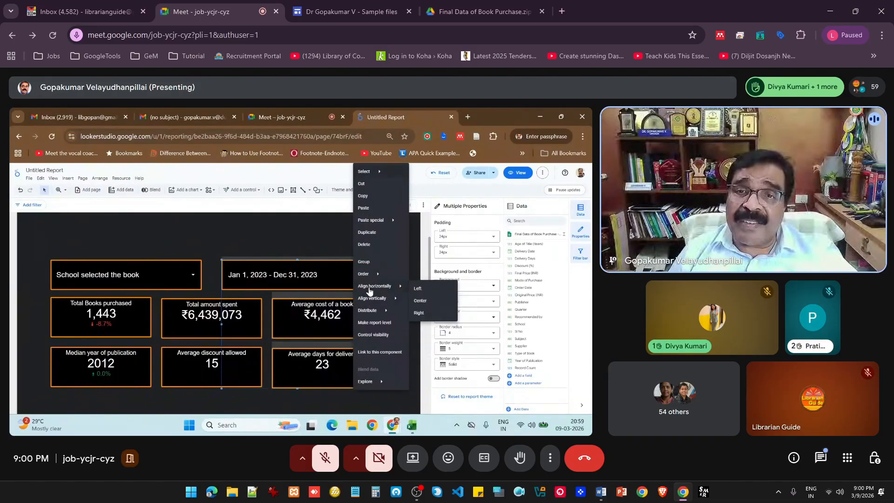
pyautogui.click(421, 316)
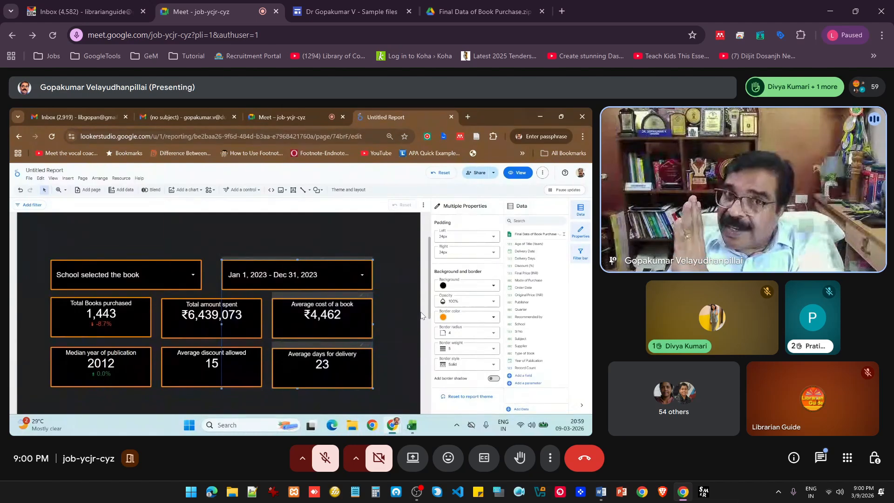
pyautogui.click(225, 232)
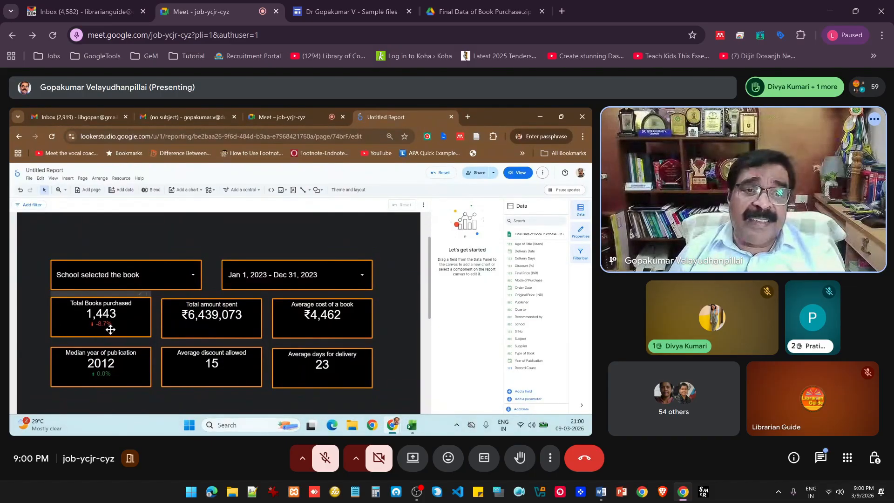
# Turn on the comparison date range for the Total amount spent scorecard and set it to Previous period.
pyautogui.click(195, 334)
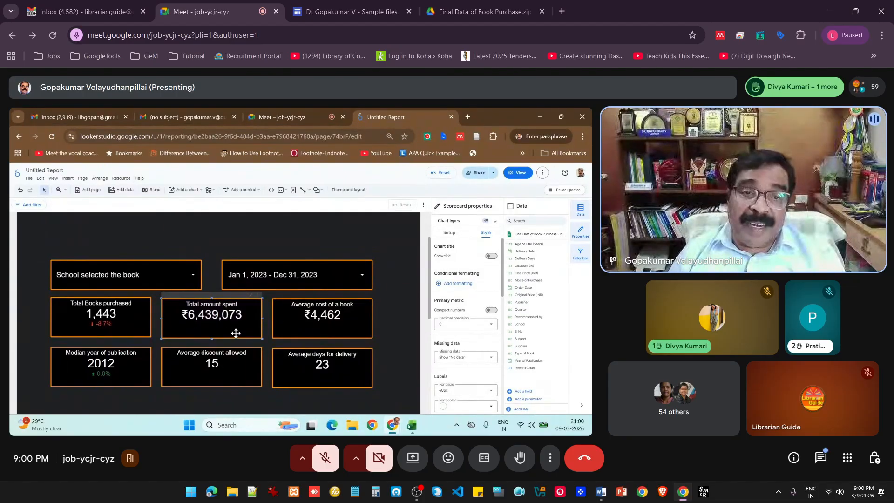
pyautogui.click(449, 232)
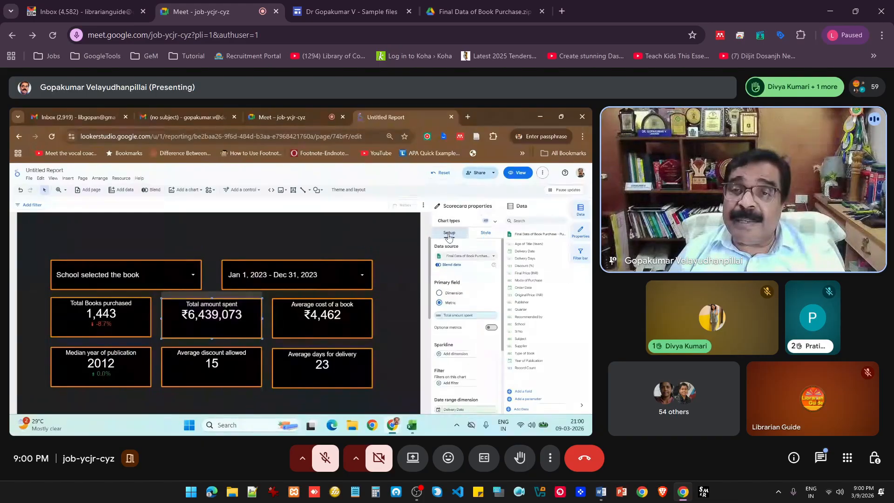
pyautogui.scroll(-4, 452, 272)
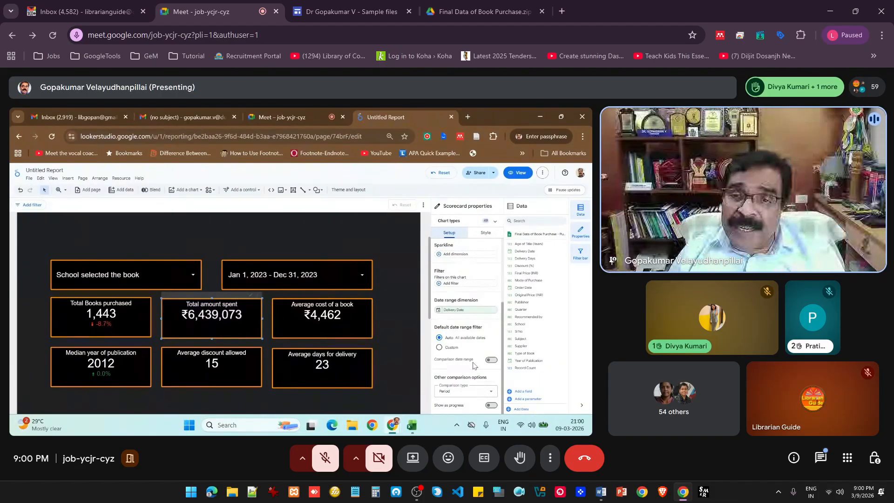
pyautogui.click(489, 363)
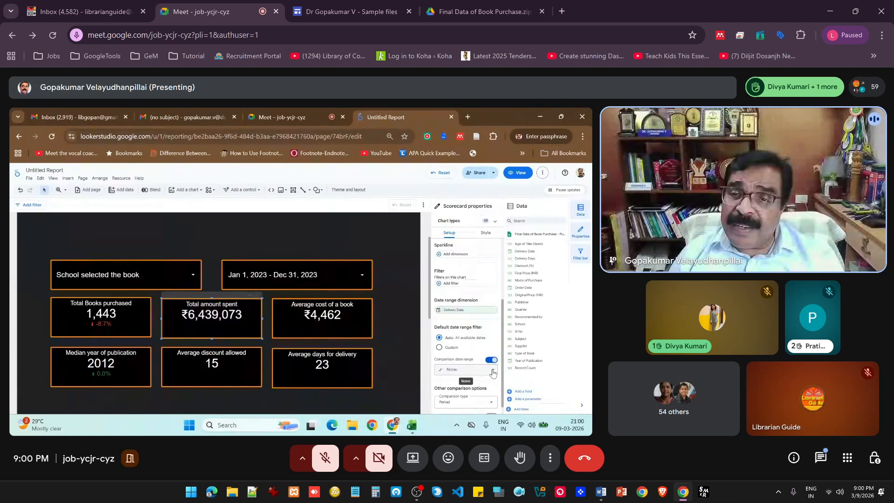
pyautogui.click(493, 372)
pyautogui.click(489, 270)
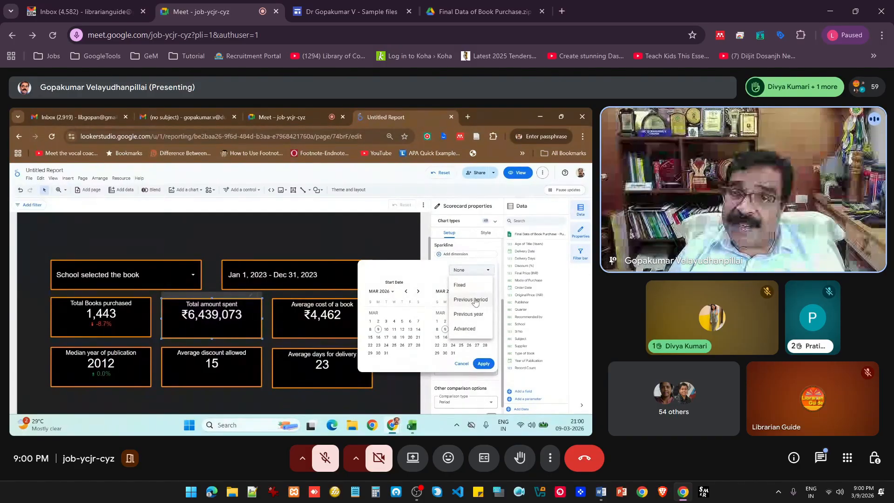
pyautogui.click(474, 301)
pyautogui.click(483, 363)
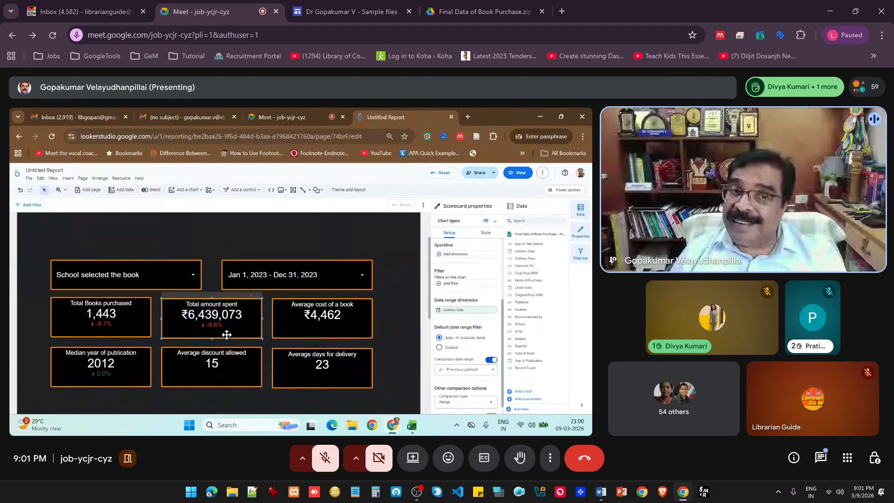
# Enable a Previous period comparison date range on the Average cost of a book scorecard.
pyautogui.click(298, 331)
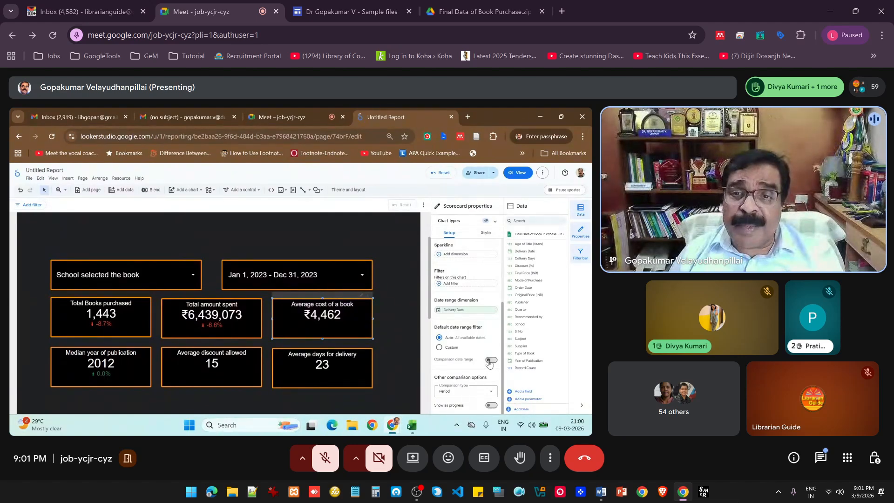
pyautogui.click(490, 360)
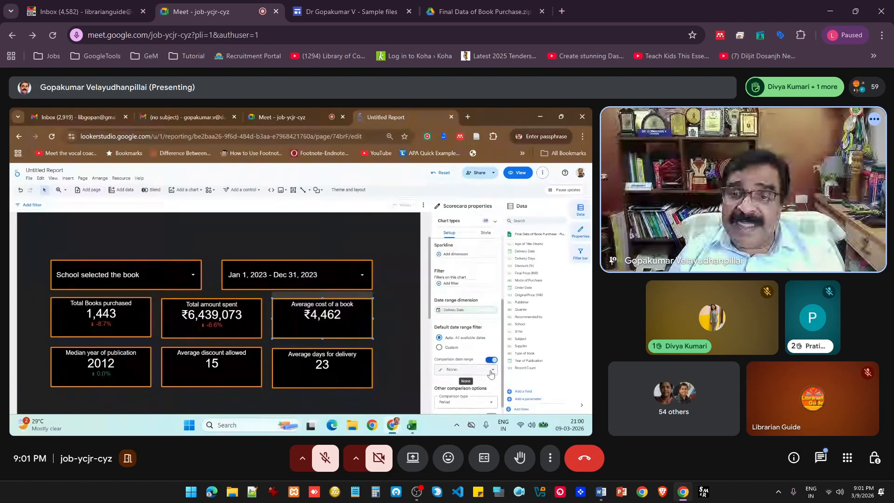
pyautogui.click(486, 369)
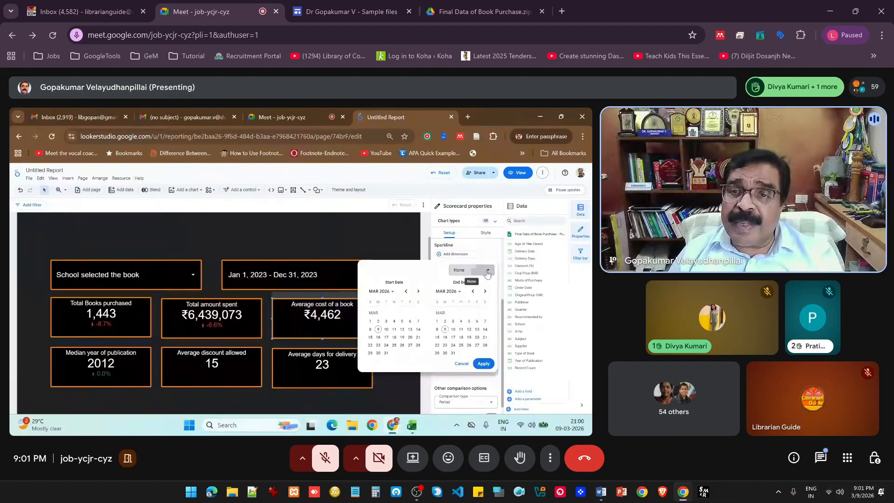
pyautogui.click(485, 270)
pyautogui.click(470, 299)
pyautogui.click(484, 364)
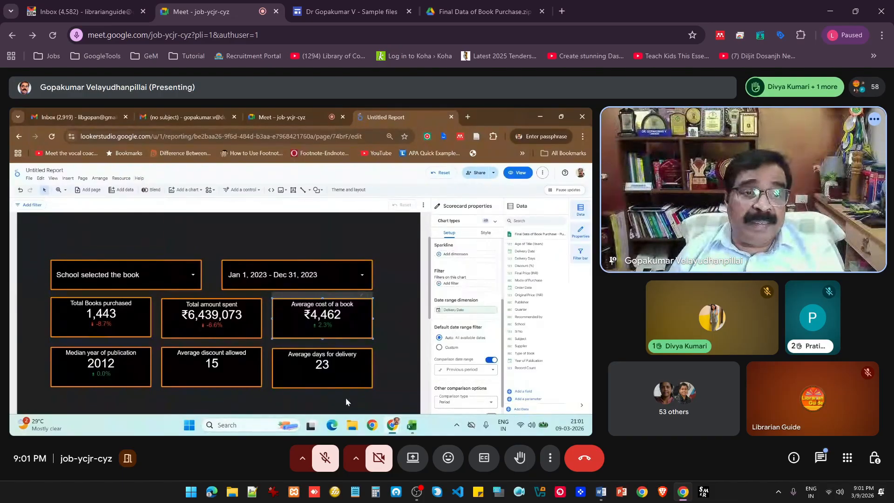
# Enable a Previous period comparison date range on the Average discount allowed scorecard.
pyautogui.click(193, 382)
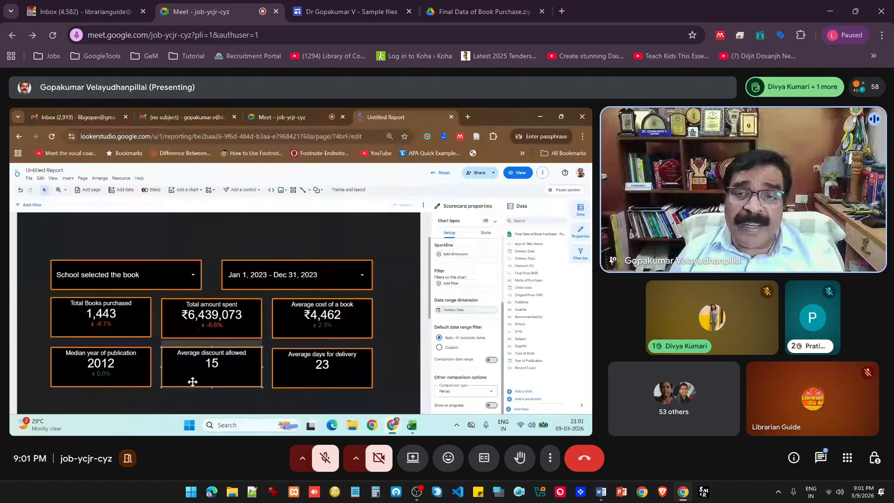
pyautogui.click(489, 361)
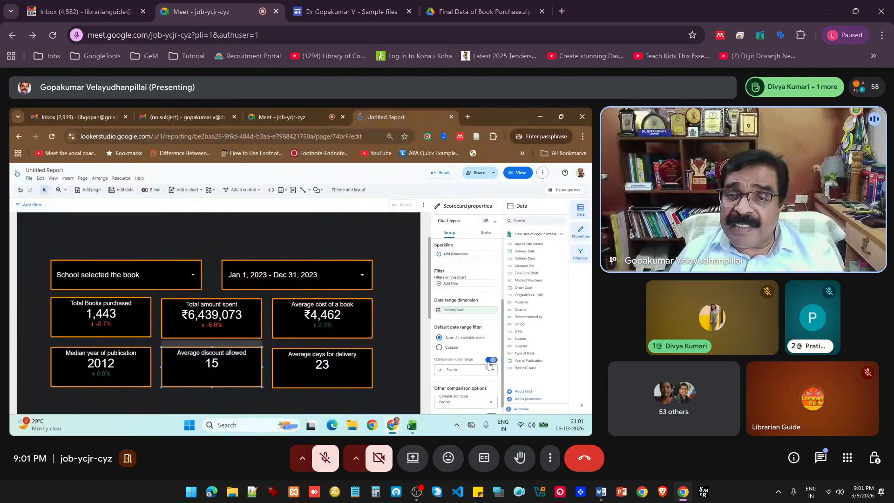
pyautogui.click(494, 371)
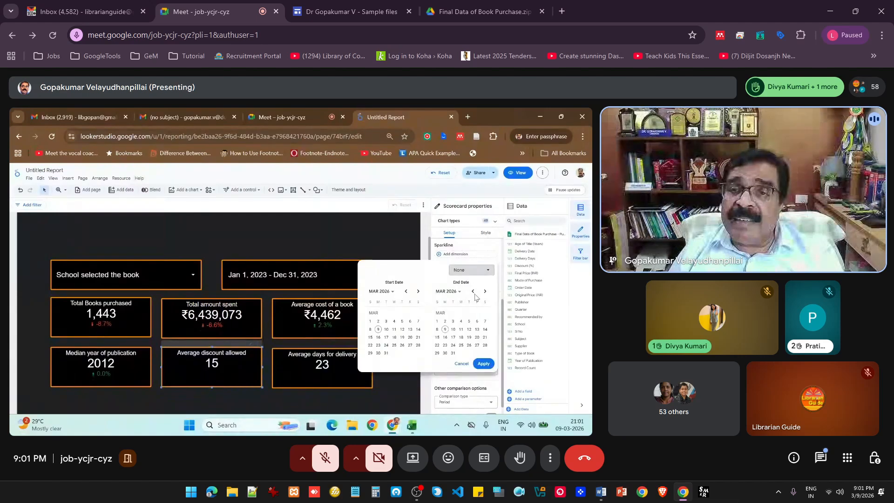
pyautogui.click(487, 271)
pyautogui.click(470, 299)
pyautogui.click(484, 364)
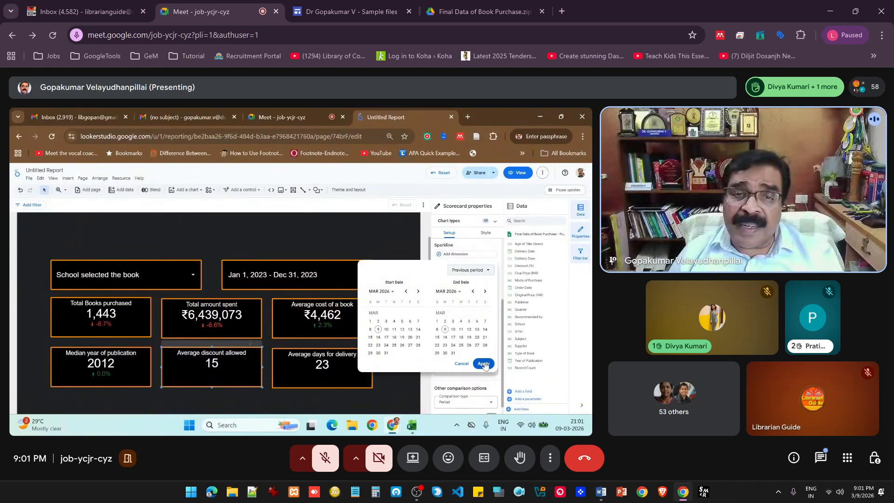
# Enable a Previous period comparison date range on the Average days for delivery scorecard and deselect it.
pyautogui.click(362, 379)
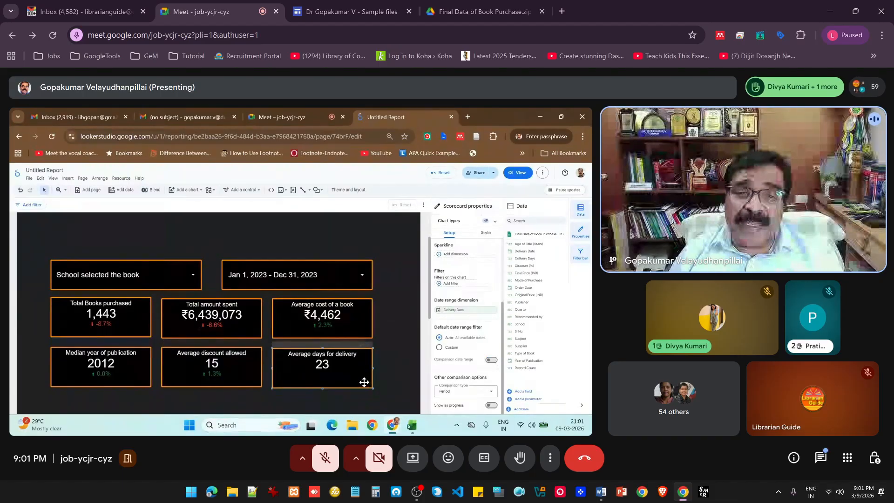
pyautogui.click(490, 362)
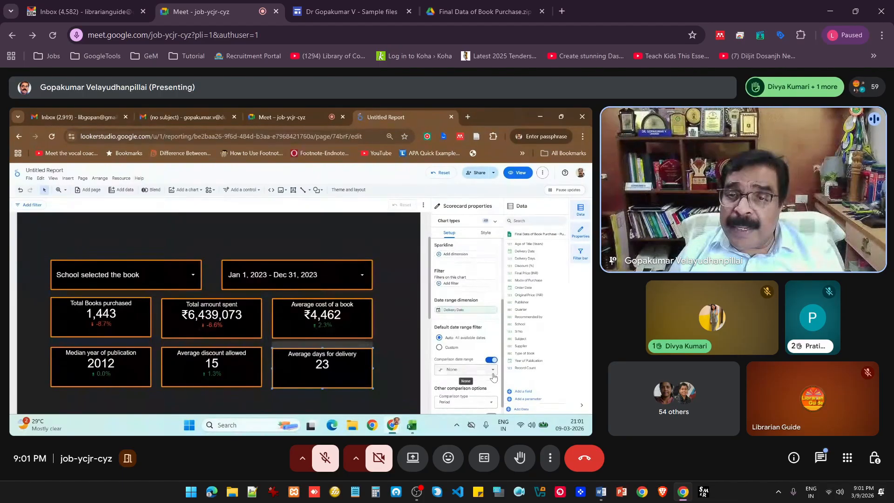
pyautogui.click(493, 372)
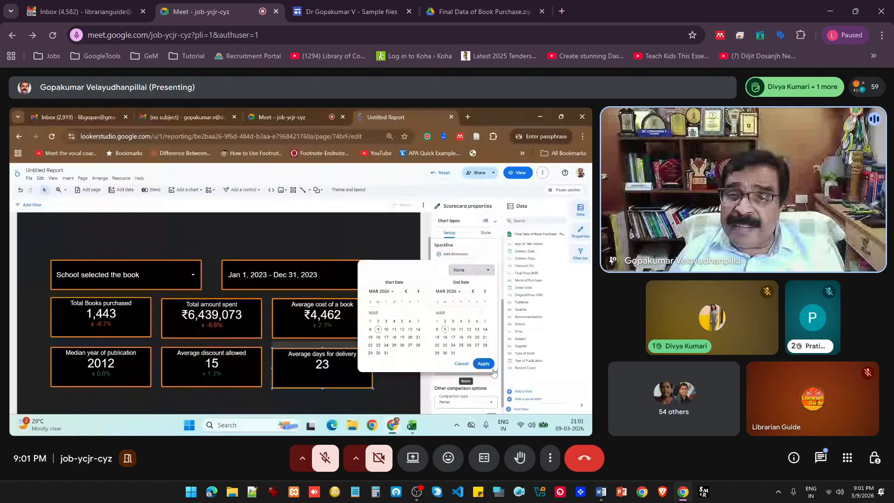
pyautogui.click(489, 270)
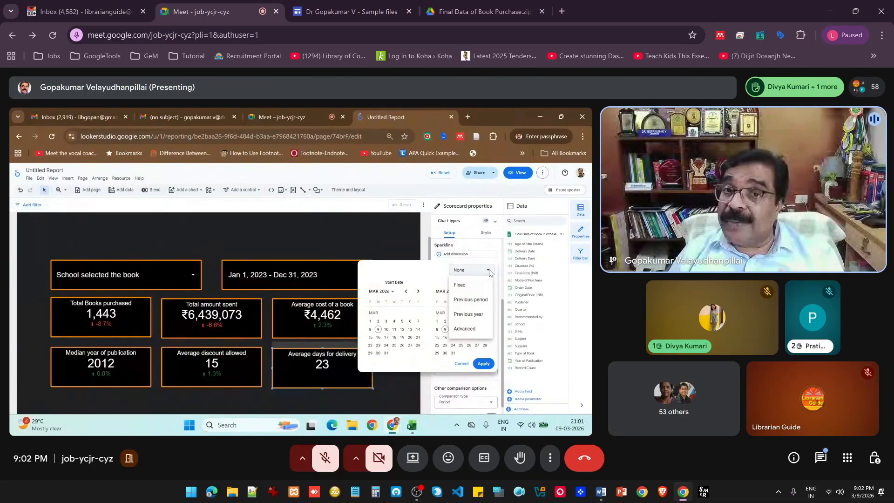
pyautogui.click(473, 299)
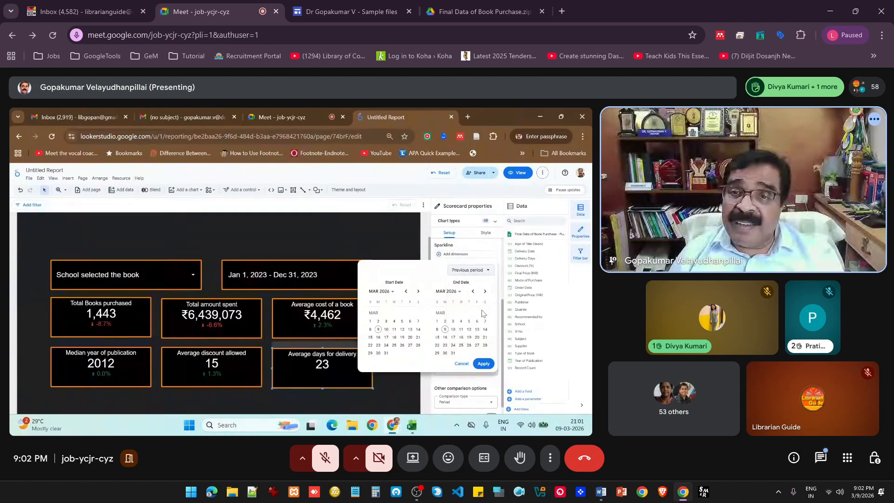
pyautogui.click(483, 364)
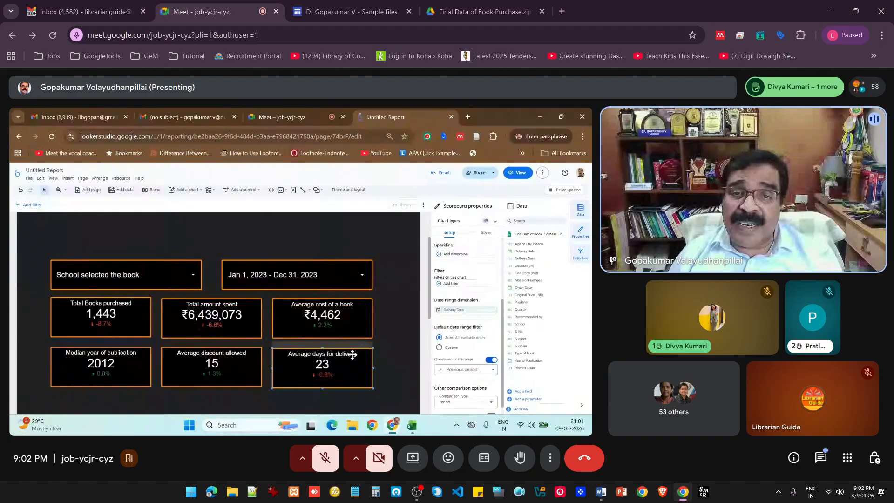
pyautogui.click(387, 373)
pyautogui.scroll(-1, 390, 369)
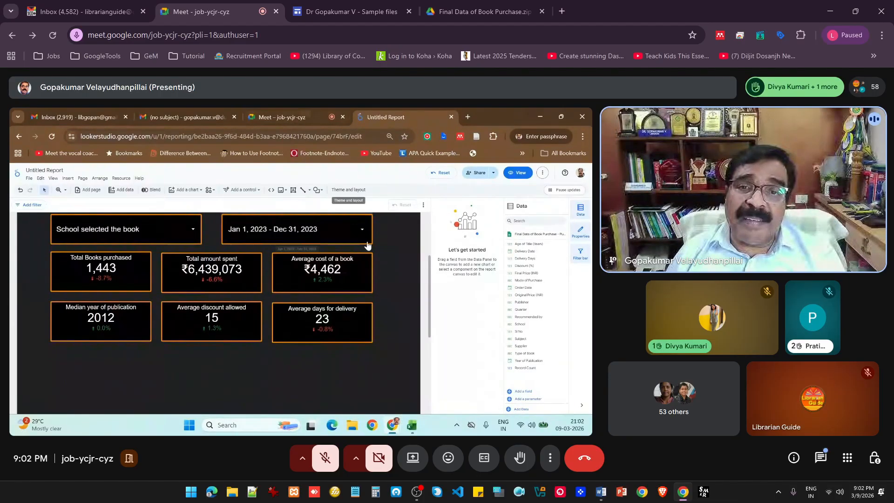
pyautogui.scroll(1, 388, 273)
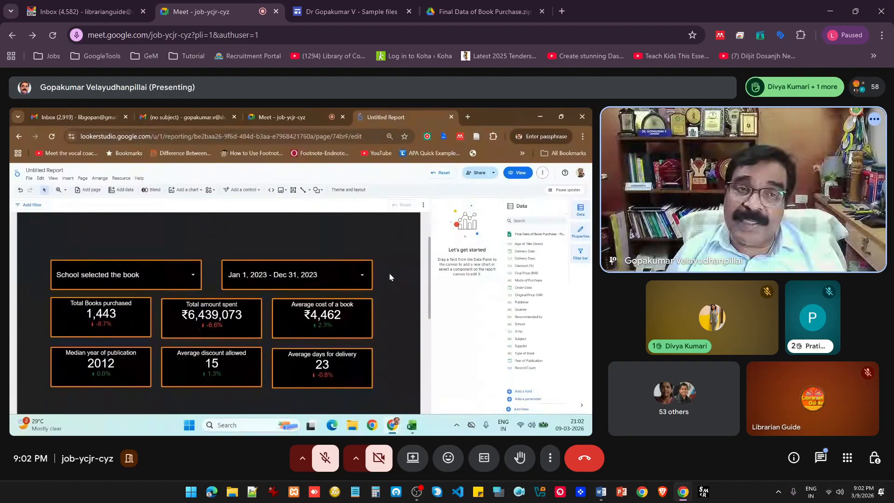
pyautogui.click(281, 117)
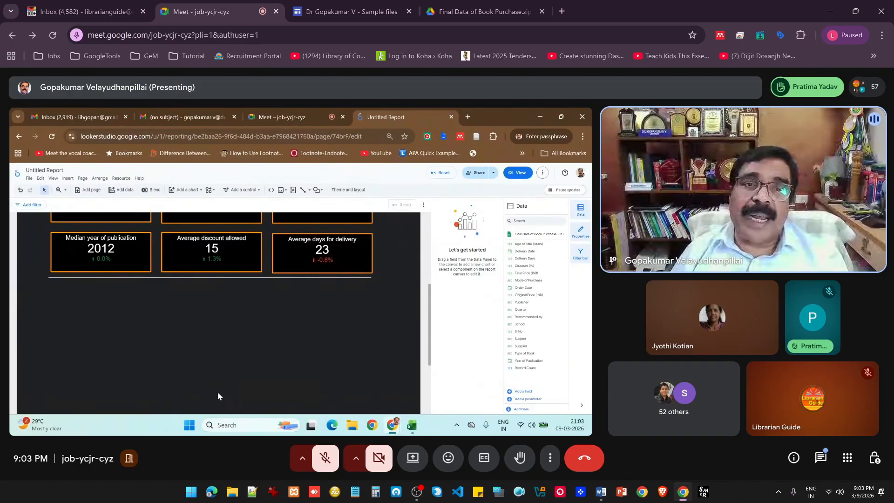
pyautogui.click(240, 191)
pyautogui.click(339, 339)
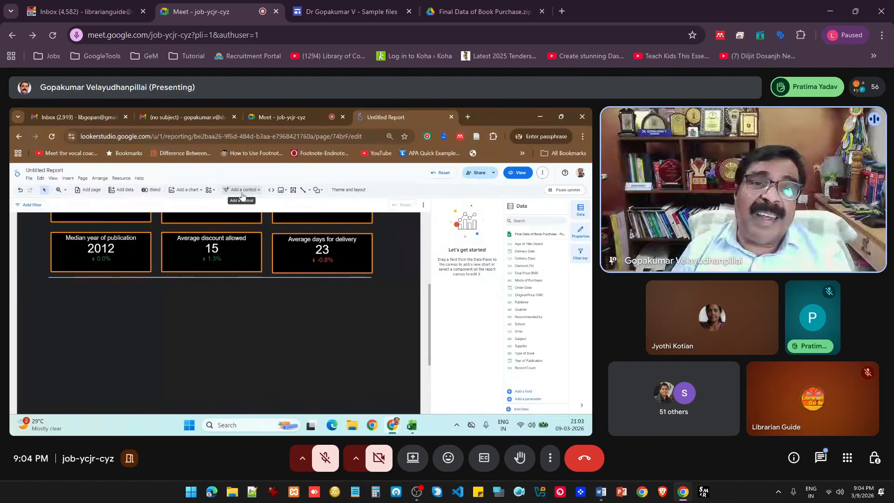
# Insert a table with bars below the line under the scorecards and replace its Year of Publication metric with Record Count.
pyautogui.click(189, 189)
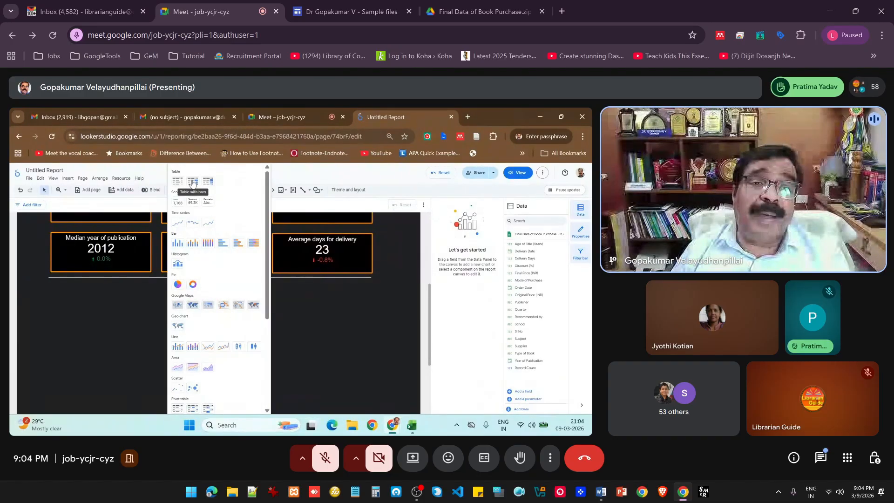
pyautogui.click(192, 181)
pyautogui.moveTo(49, 285); pyautogui.dragTo(232, 401)
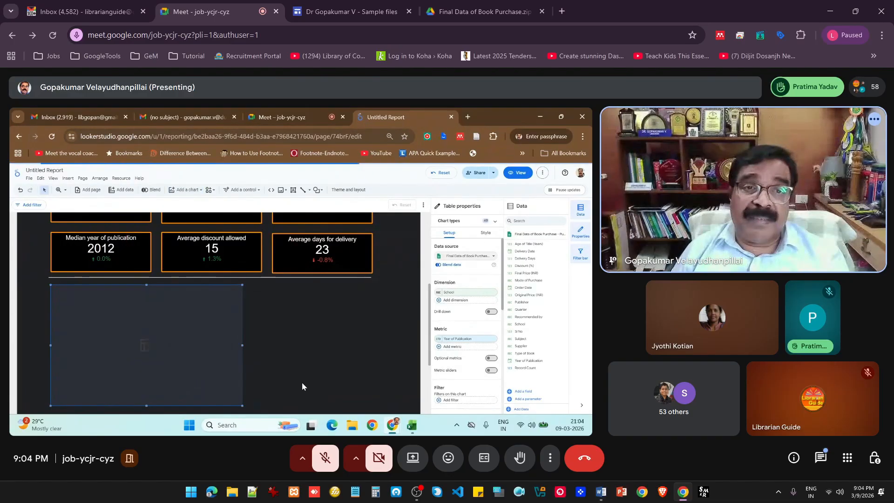
pyautogui.scroll(-1, 303, 382)
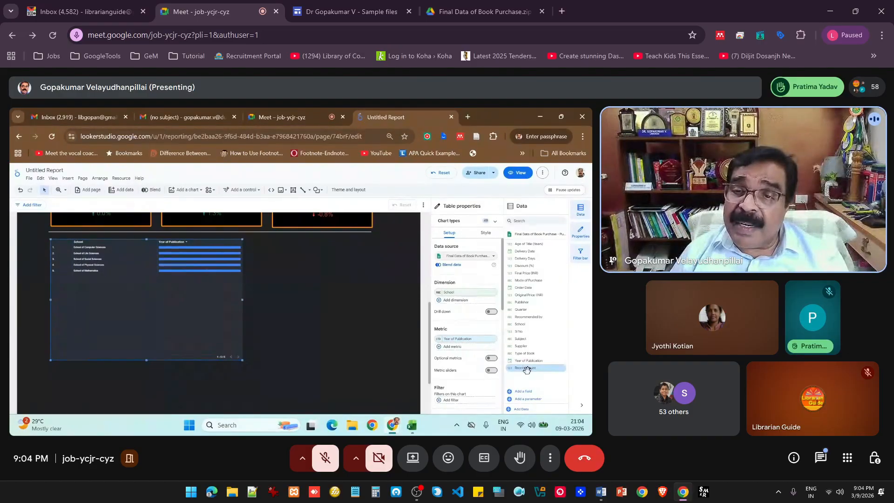
pyautogui.moveTo(529, 375); pyautogui.dragTo(472, 346)
pyautogui.scroll(2, 348, 365)
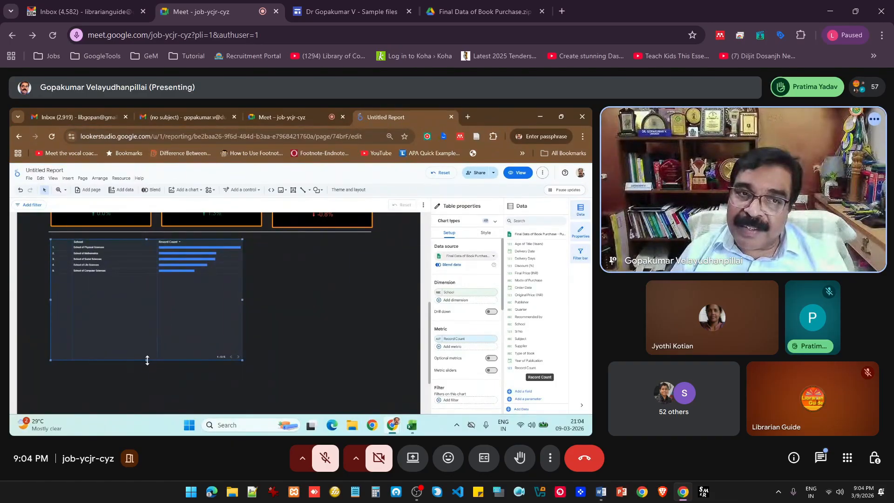
# Shorten the table with bars to fit closely around its school rows and set its header font size to 30px.
pyautogui.moveTo(146, 360); pyautogui.dragTo(155, 281)
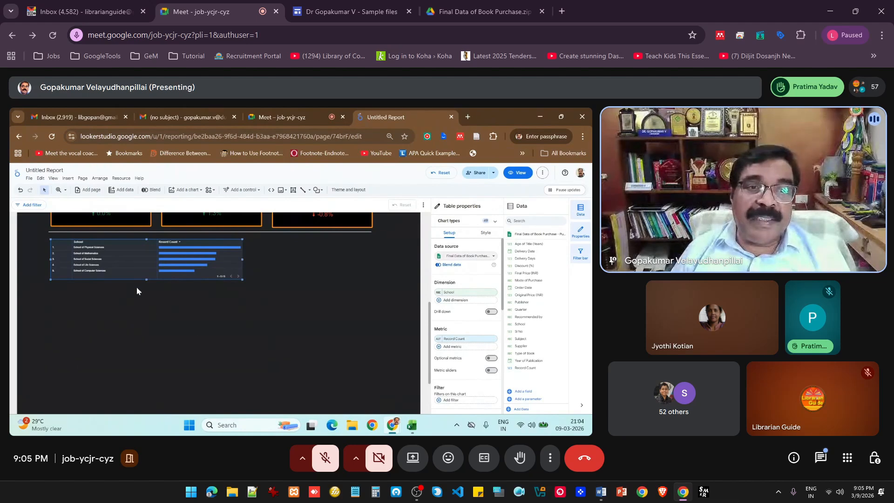
pyautogui.moveTo(146, 278); pyautogui.dragTo(146, 302)
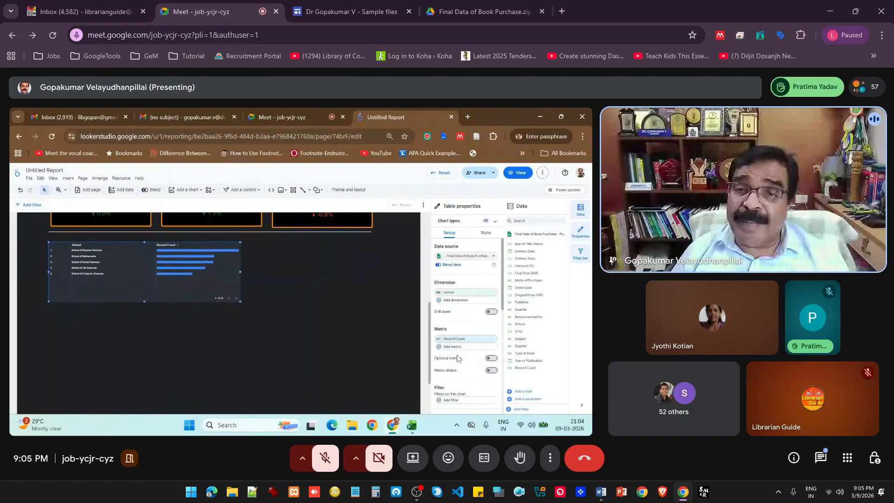
pyautogui.click(484, 232)
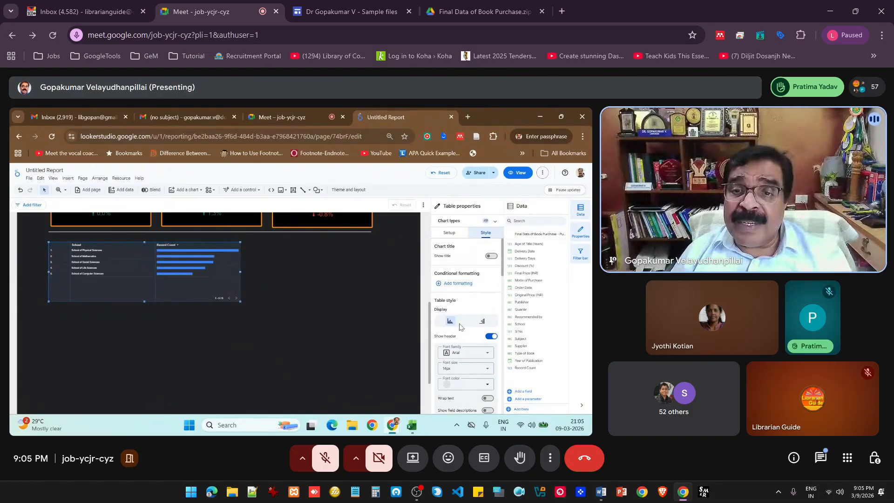
pyautogui.scroll(-2, 461, 326)
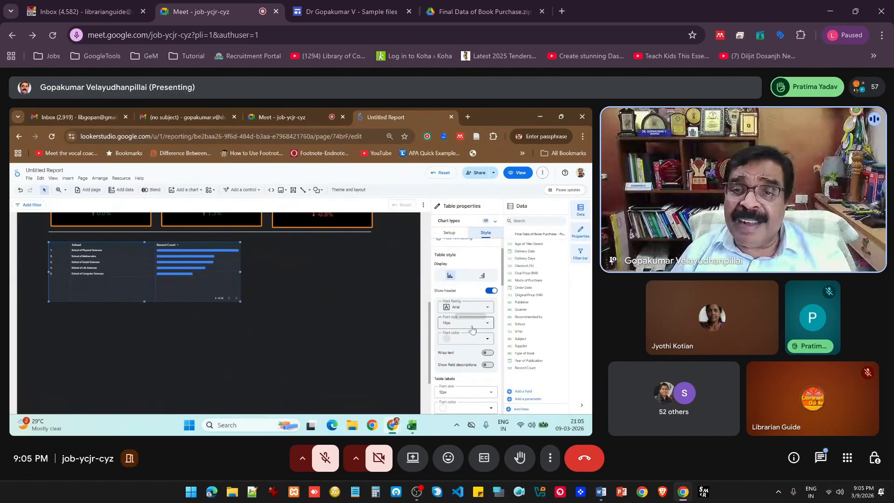
pyautogui.click(464, 323)
pyautogui.scroll(-3, 464, 358)
pyautogui.scroll(-2, 465, 368)
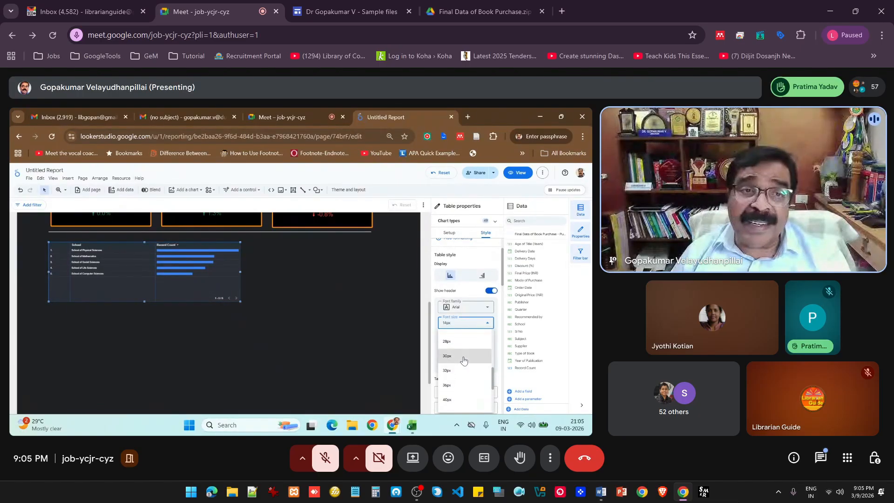
pyautogui.click(464, 356)
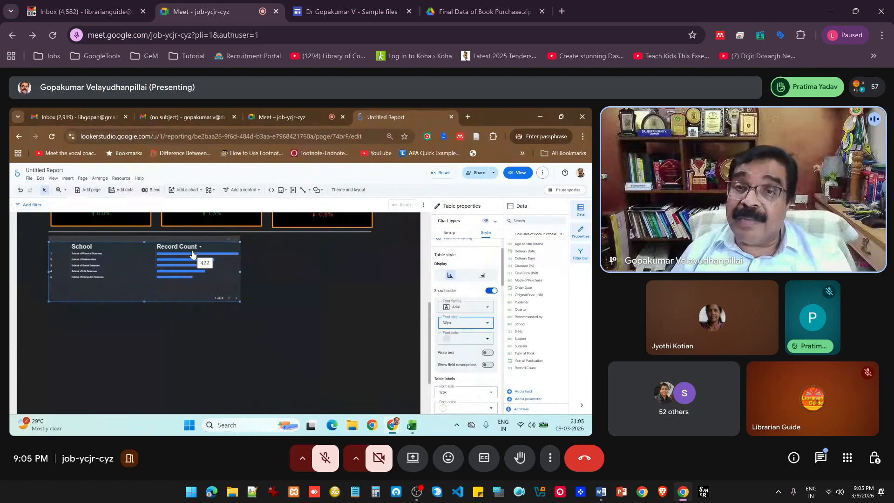
pyautogui.click(446, 236)
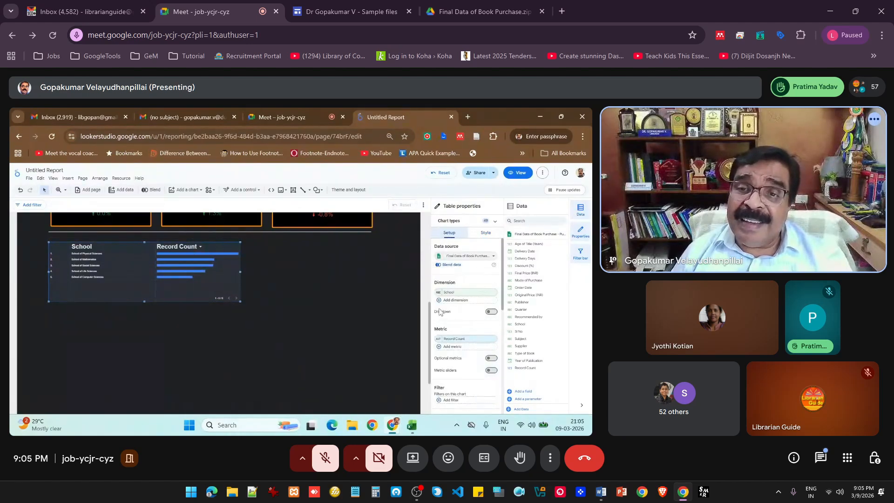
# Rename the Record Count metric in the school table with bars as "Number of books".
pyautogui.click(439, 340)
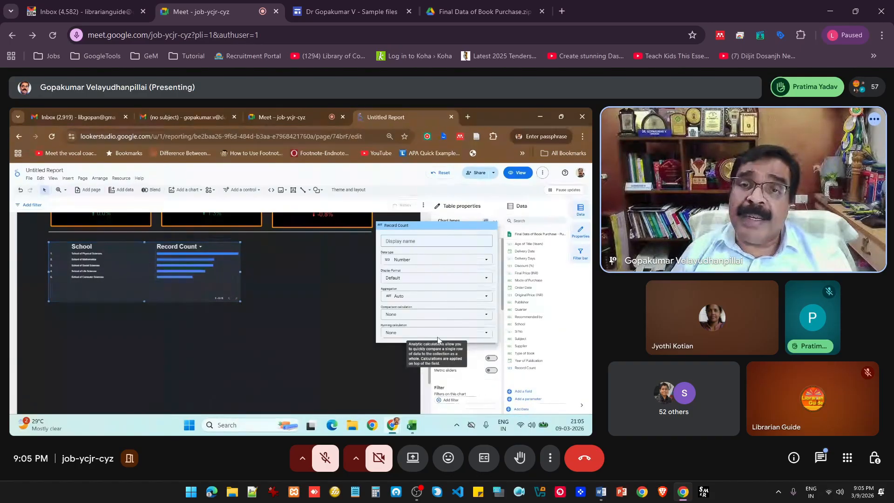
pyautogui.click(398, 242)
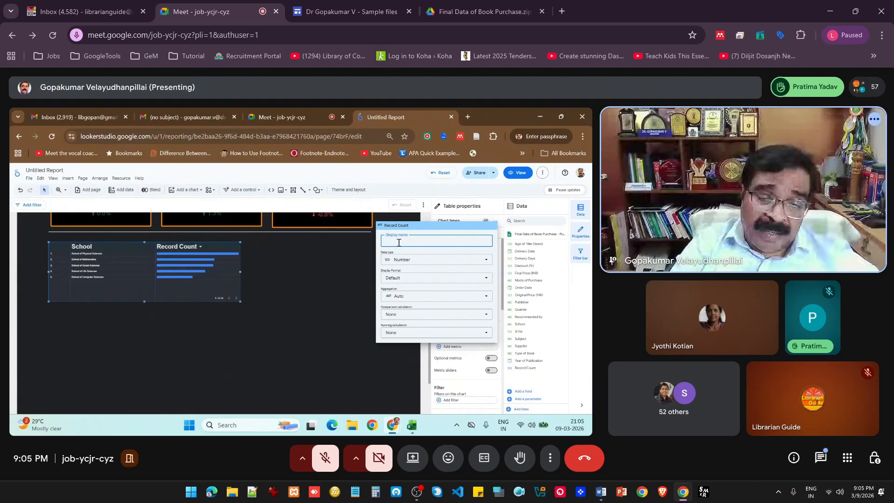
pyautogui.write('Number o')
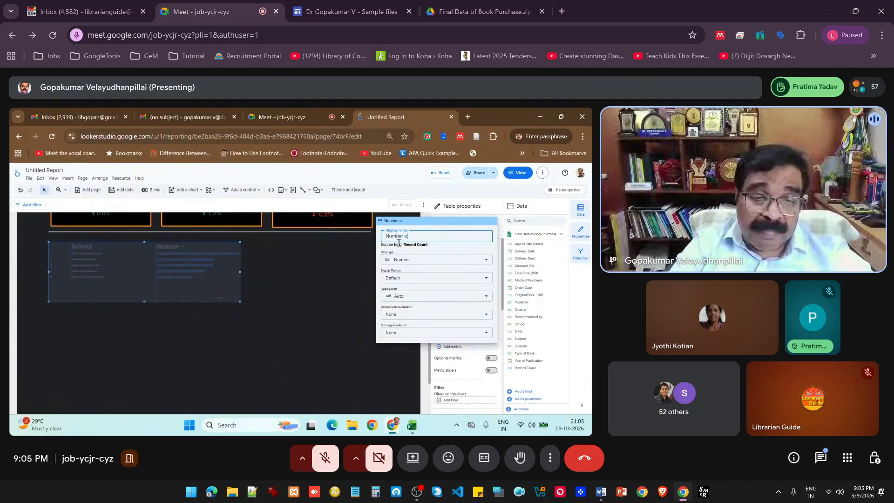
pyautogui.write('f books')
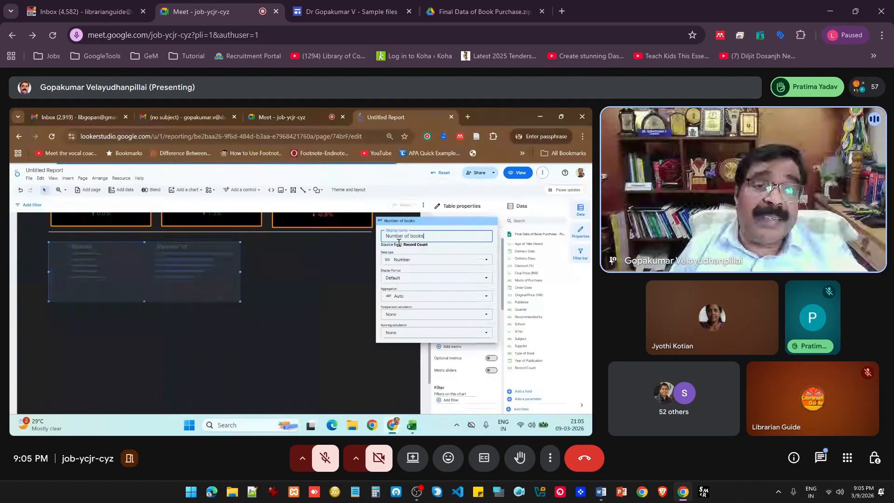
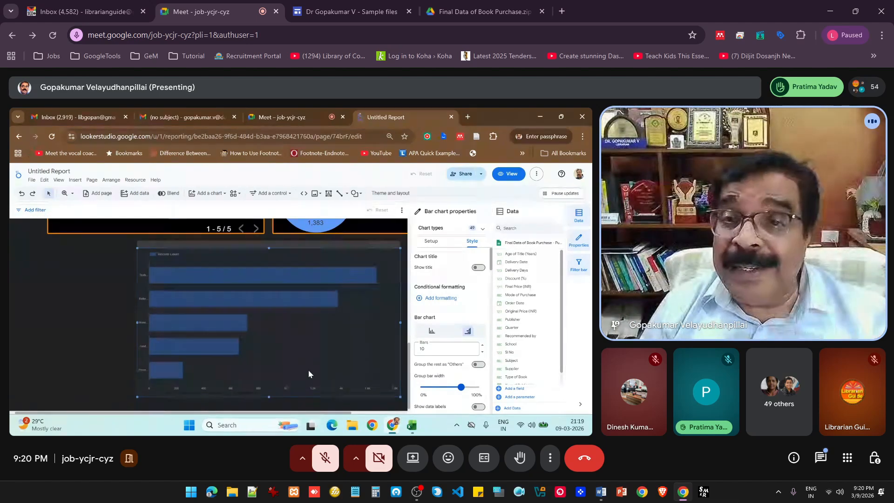
# Set the bar chart's X-axis metric to Final Price (INR) and its Y-axis dimension to School.
pyautogui.moveTo(308, 371)
pyautogui.mouseDown()
pyautogui.moveTo(244, 331)
pyautogui.moveTo(317, 373)
pyautogui.moveTo(309, 367)
pyautogui.mouseUp()
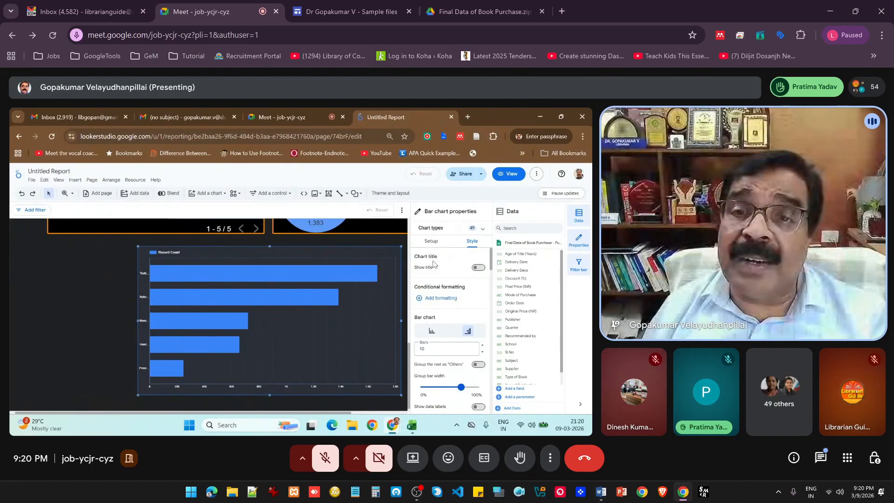
pyautogui.click(432, 243)
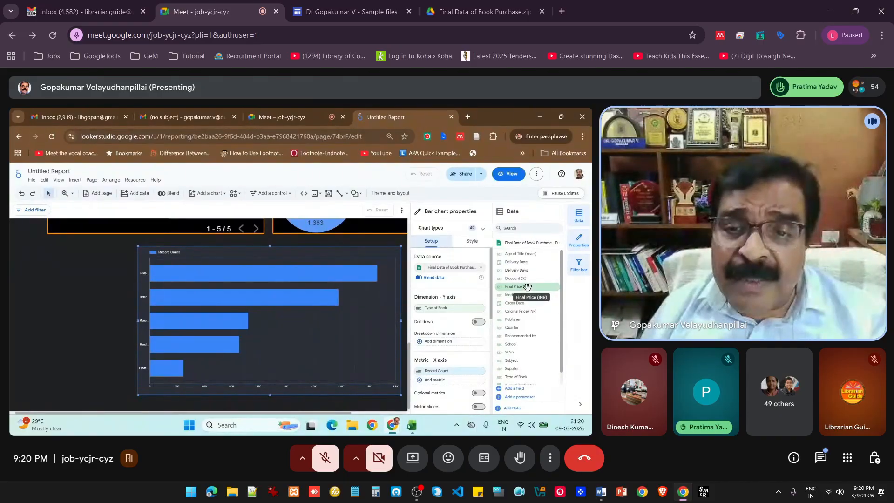
pyautogui.click(462, 372)
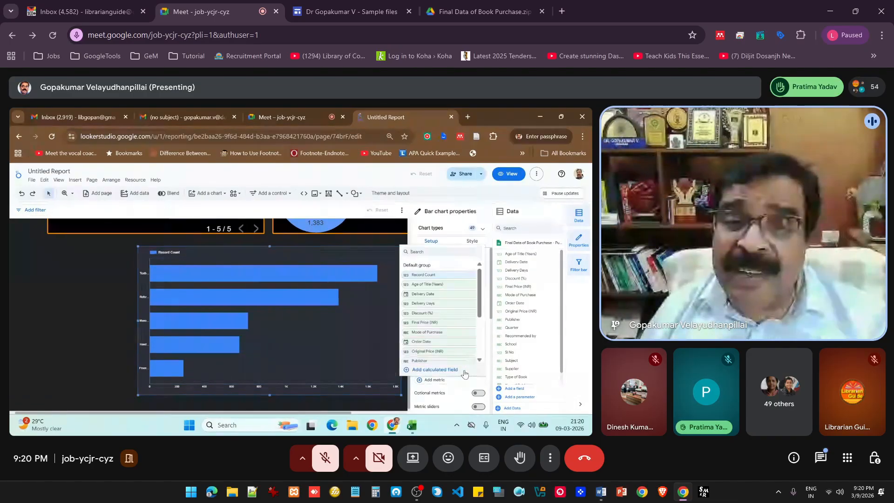
pyautogui.click(442, 322)
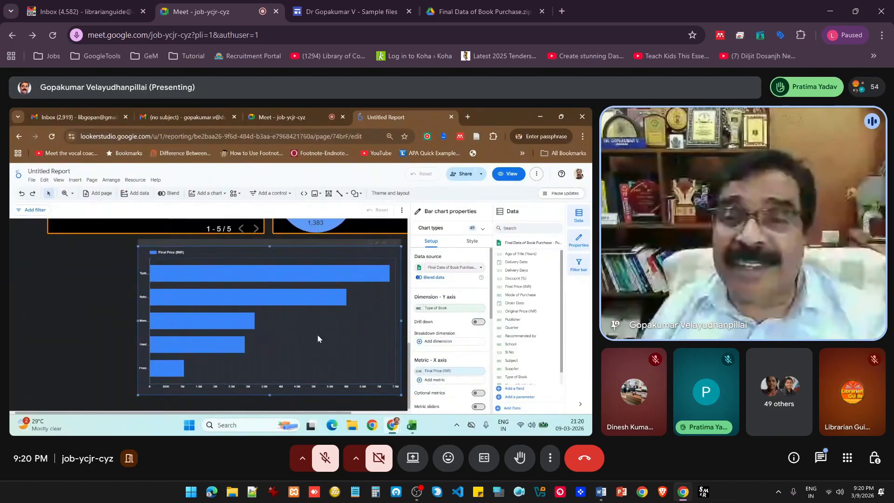
pyautogui.click(445, 308)
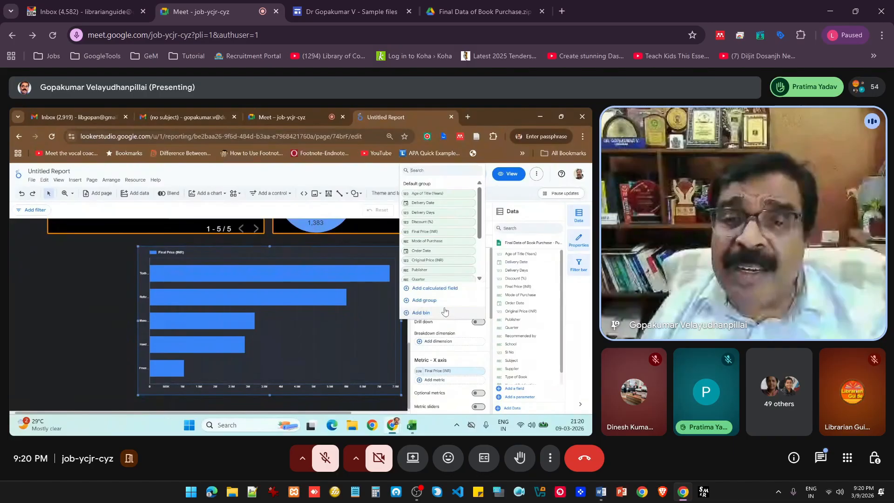
pyautogui.scroll(-3, 430, 238)
pyautogui.click(428, 236)
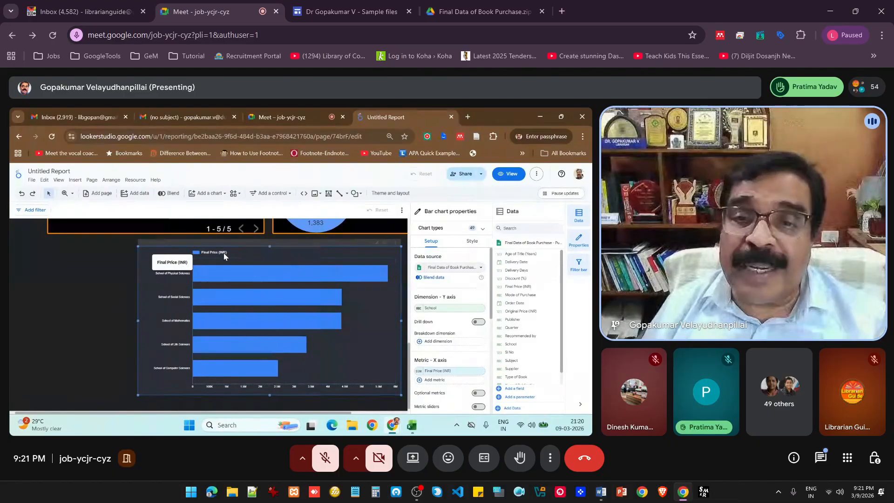
# Rename the bar chart's Final Price (INR) metric as "Total amount spent".
pyautogui.click(419, 371)
pyautogui.click(373, 260)
pyautogui.write('T')
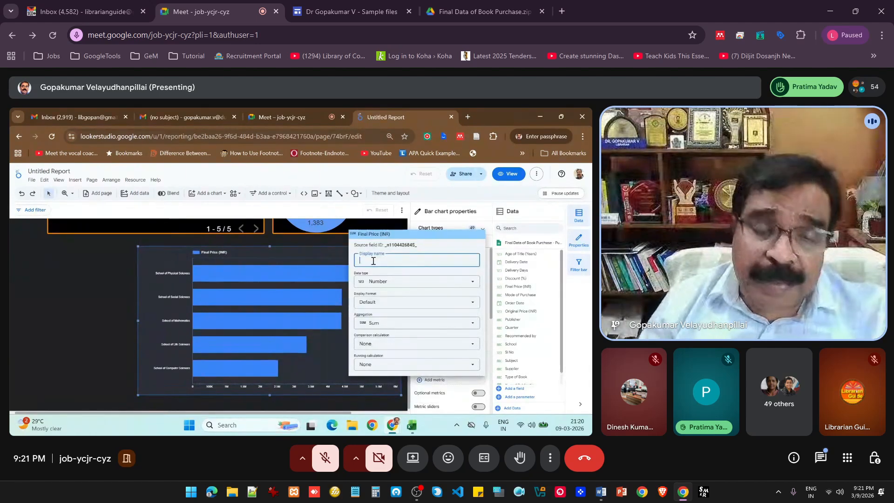
pyautogui.write('ot')
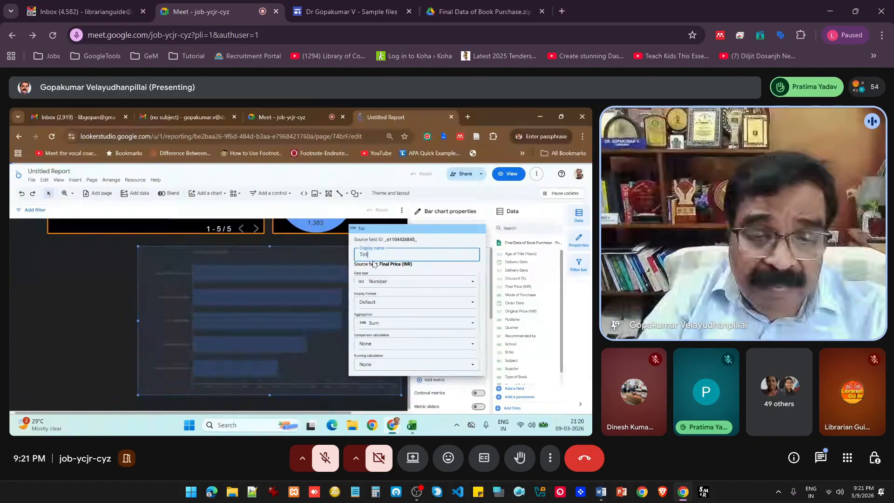
pyautogui.write('al amount')
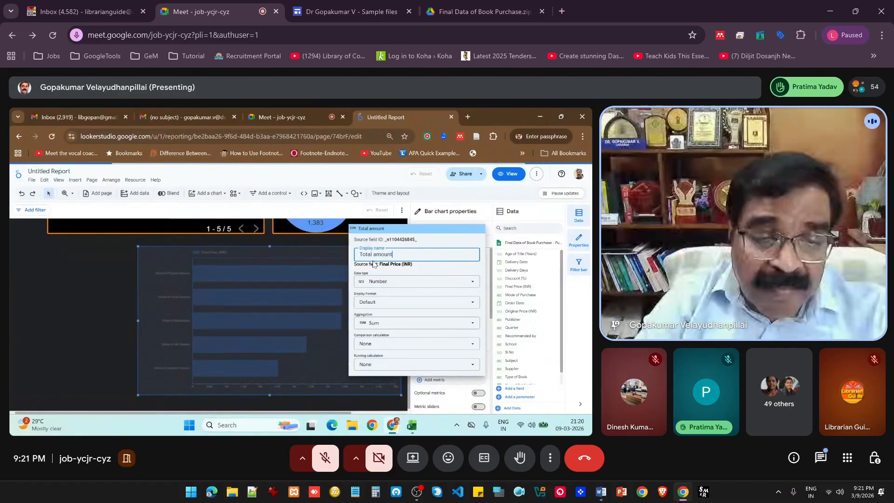
pyautogui.write(' spent')
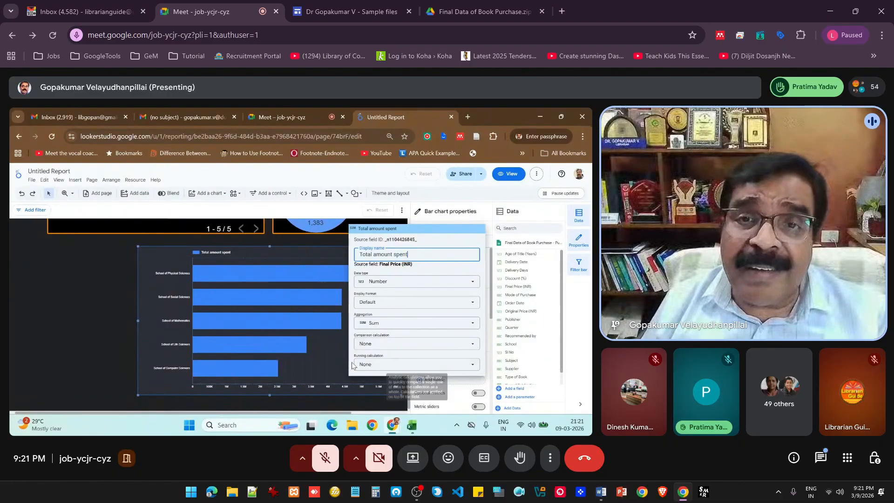
# Set the data type of the Total amount spent metric to the currency INR - Indian Rupee (₹).
pyautogui.click(374, 283)
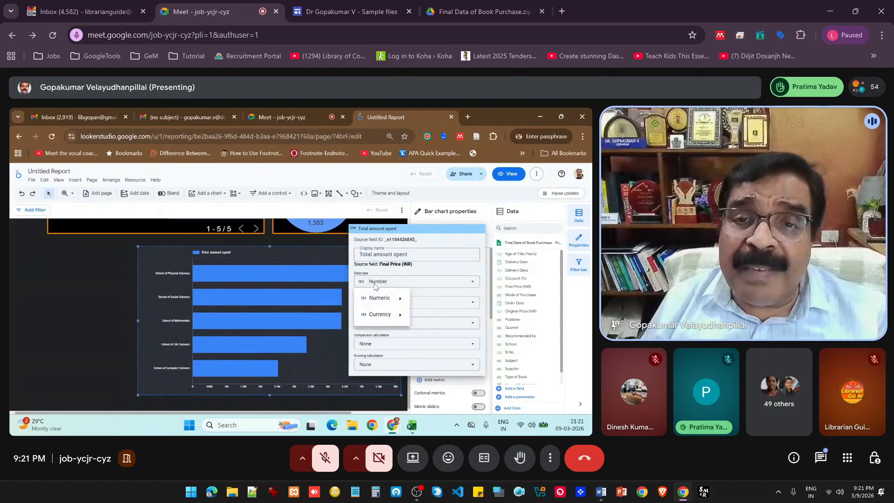
pyautogui.moveTo(388, 314)
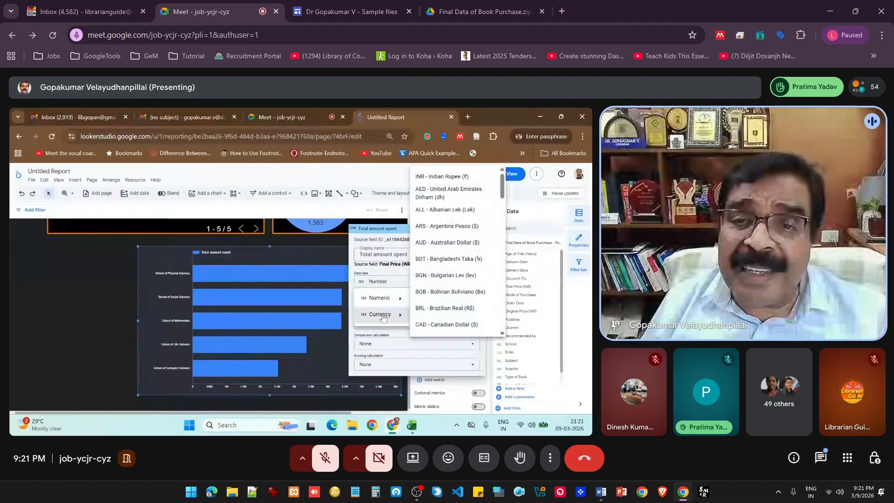
pyautogui.click(441, 176)
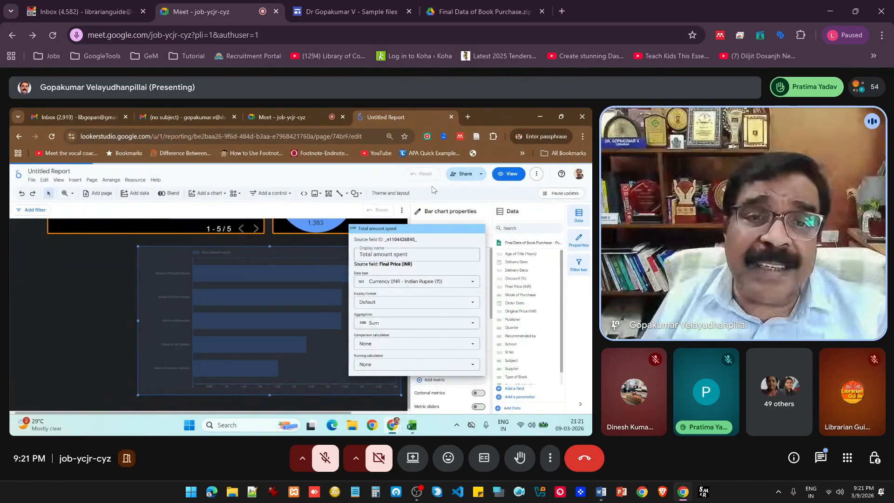
pyautogui.click(54, 340)
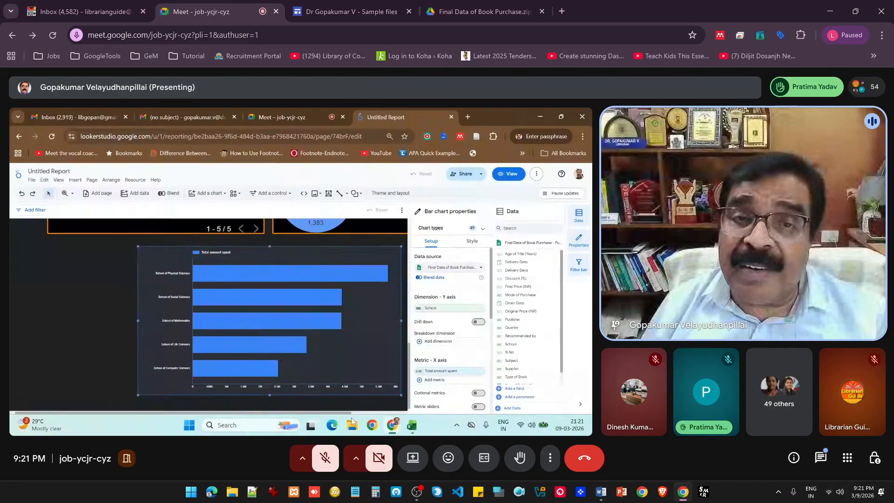
# Show data labels on the bar chart's bars and set their decimal precision to 0.
pyautogui.click(473, 242)
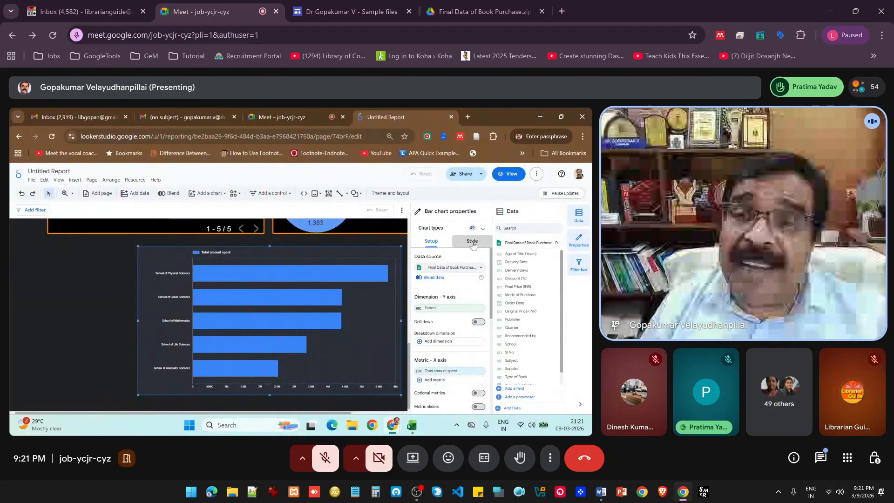
pyautogui.scroll(-1, 455, 318)
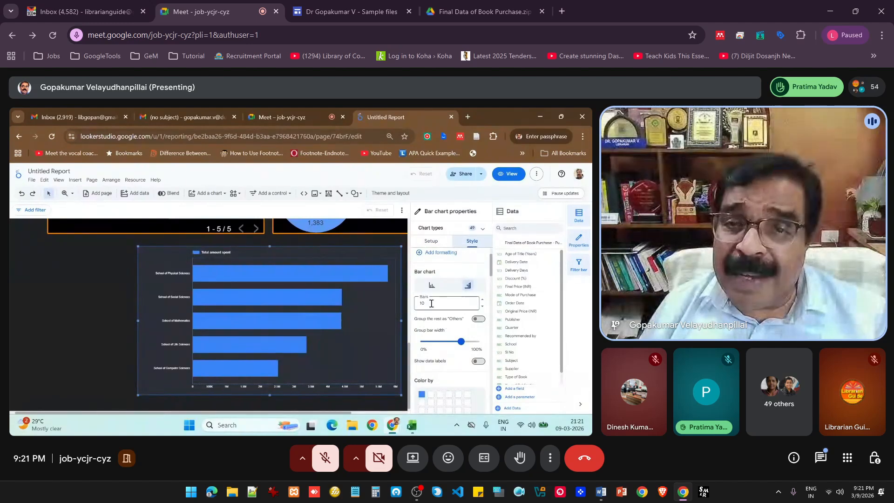
pyautogui.scroll(-1, 441, 354)
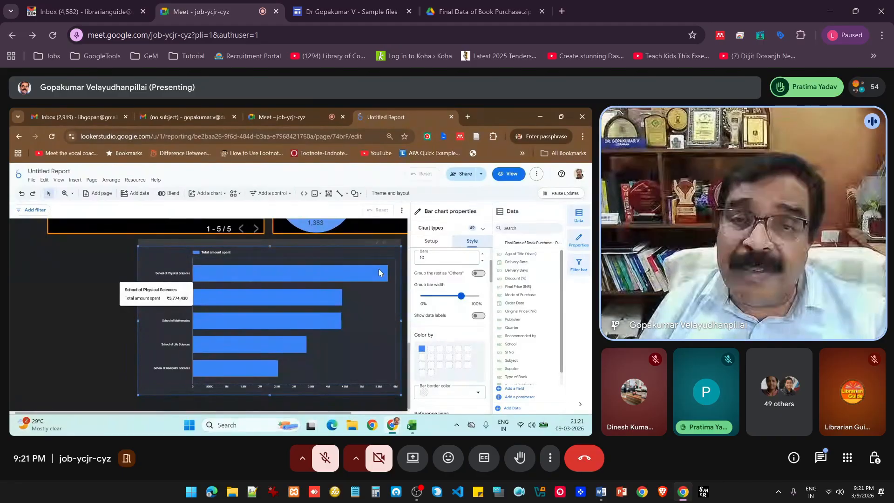
pyautogui.click(477, 317)
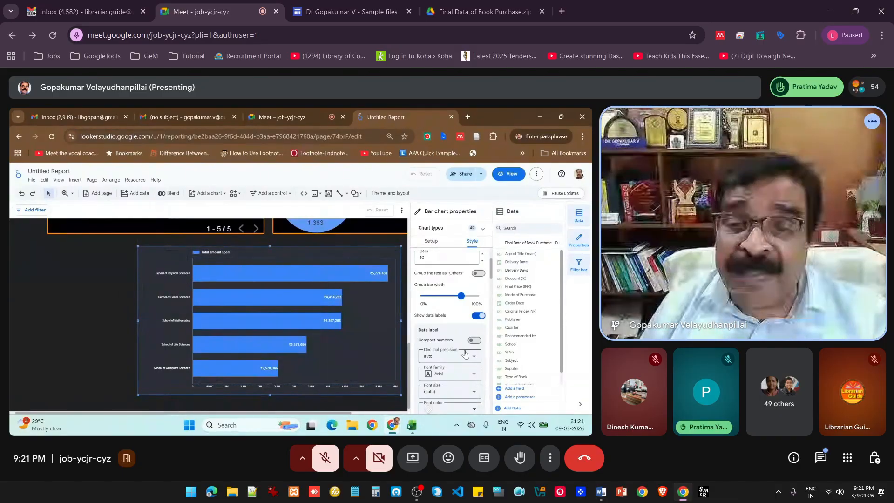
pyautogui.scroll(-1, 466, 376)
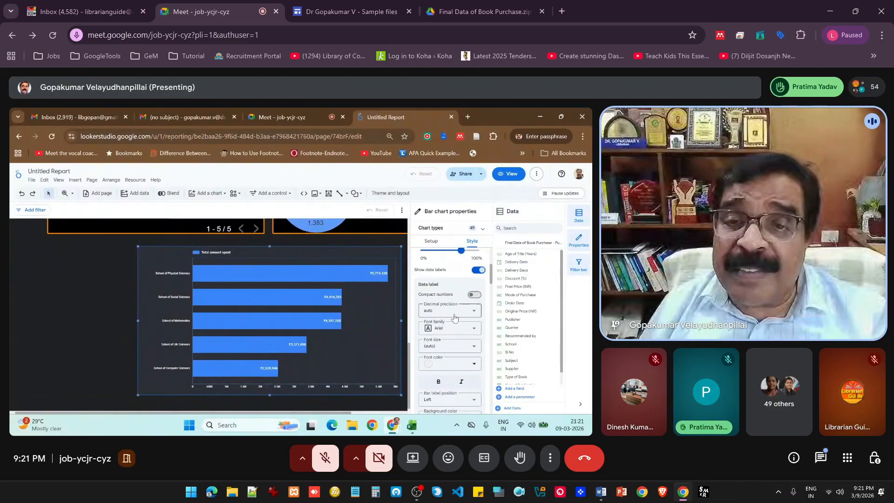
pyautogui.click(454, 311)
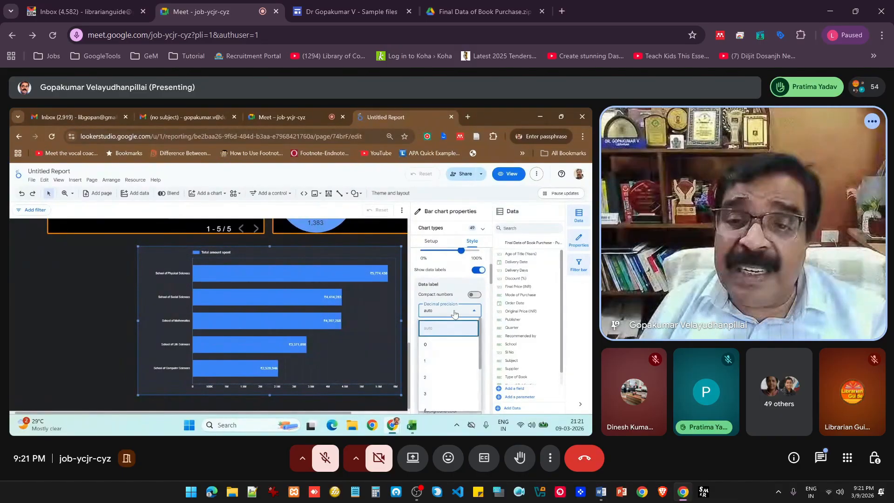
pyautogui.click(445, 345)
# Set the bar chart's data label font family to Boogaloo and the font size to 30px.
pyautogui.scroll(-1, 444, 346)
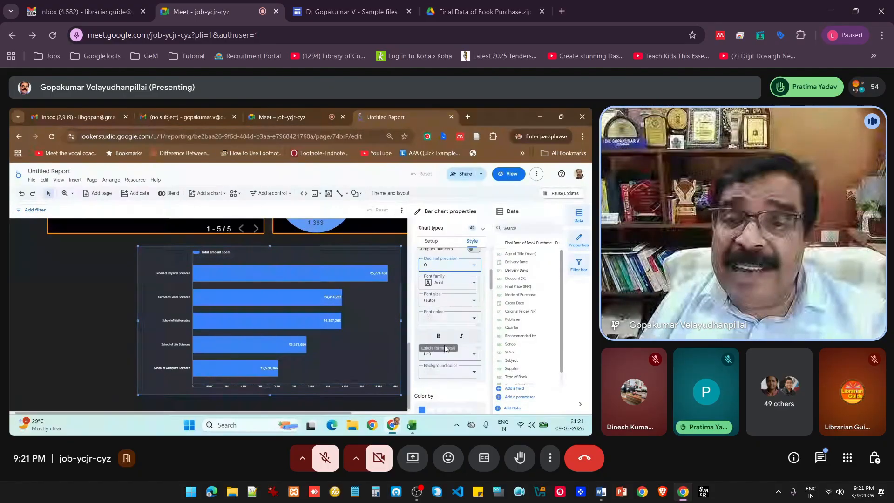
pyautogui.click(444, 283)
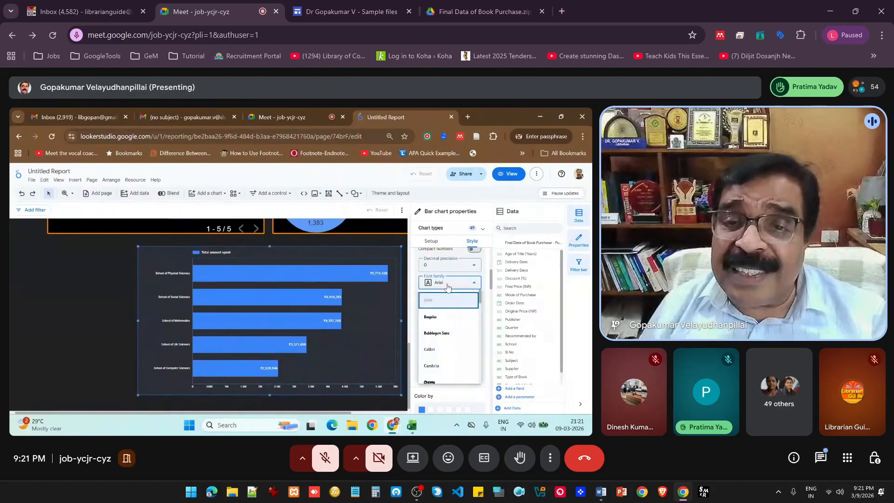
pyautogui.click(449, 320)
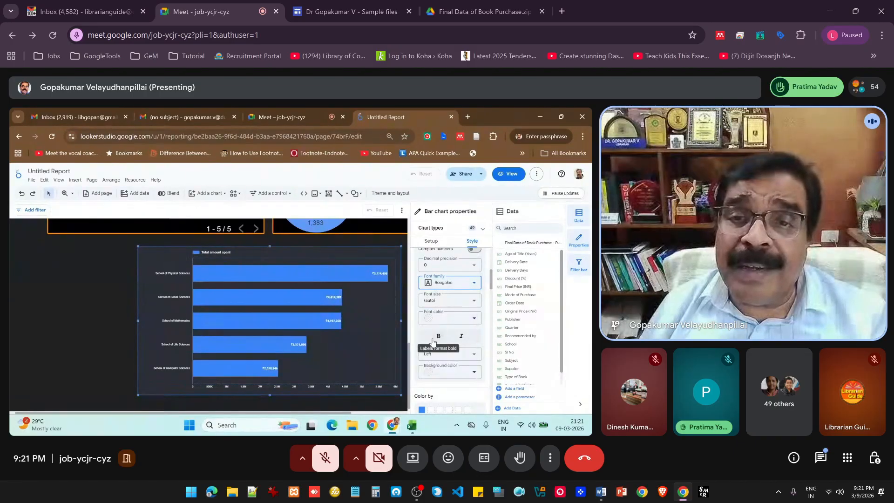
pyautogui.click(451, 305)
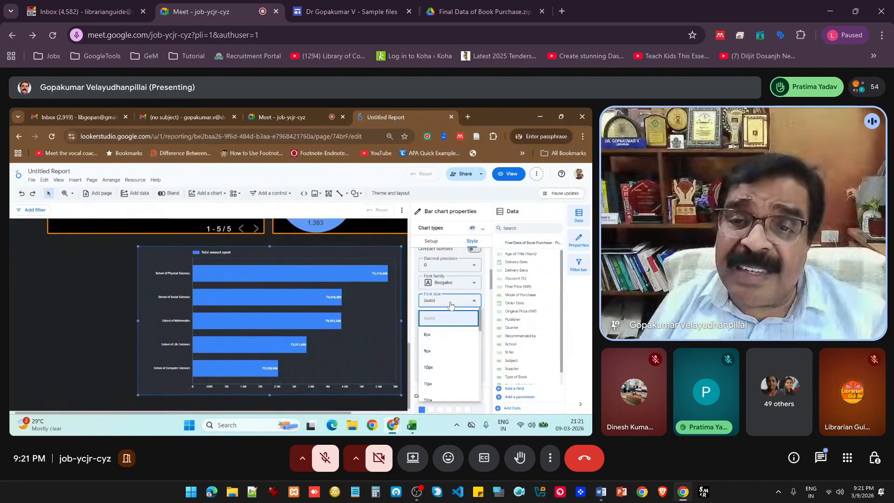
pyautogui.scroll(-3, 457, 362)
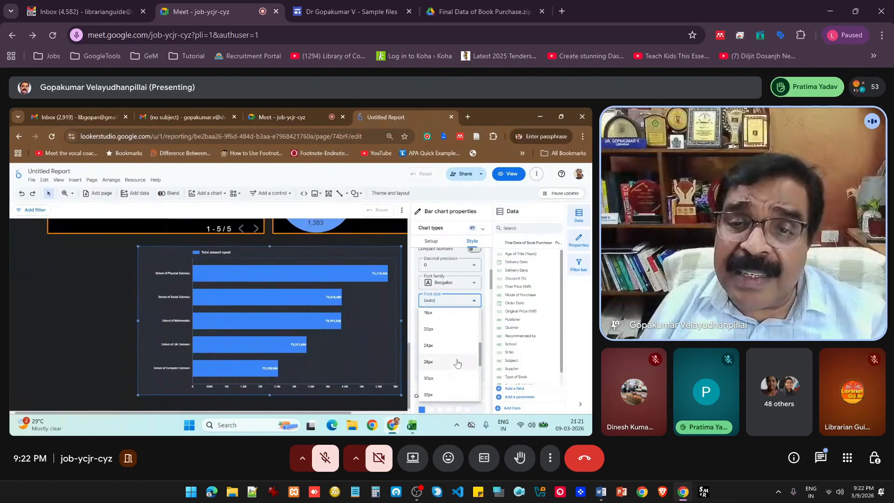
pyautogui.click(457, 377)
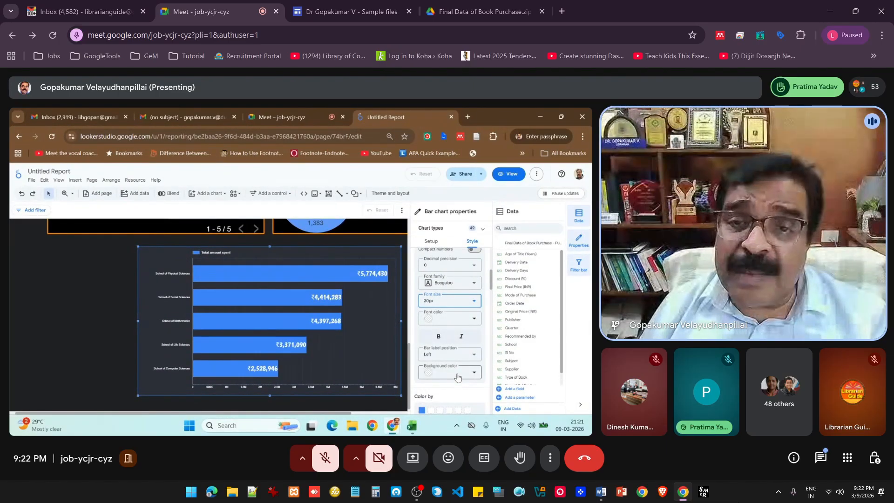
# Try black as the bar chart's data label font color and change it to orange.
pyautogui.click(433, 320)
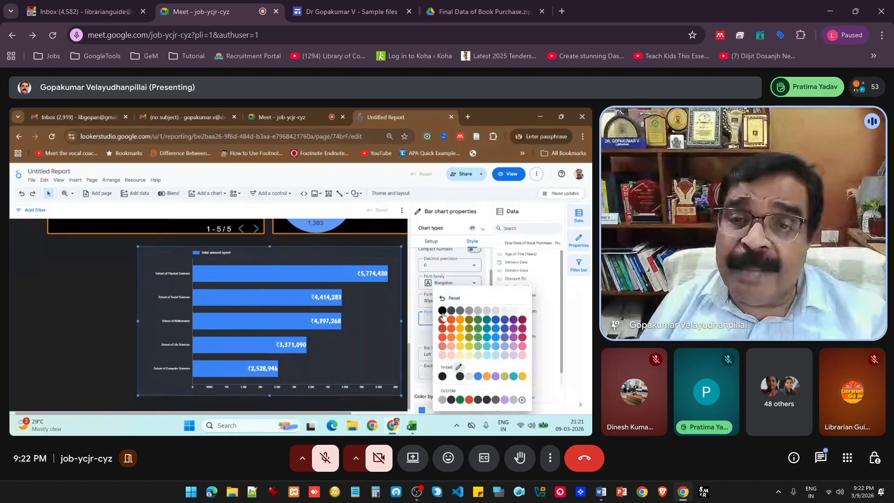
pyautogui.click(442, 311)
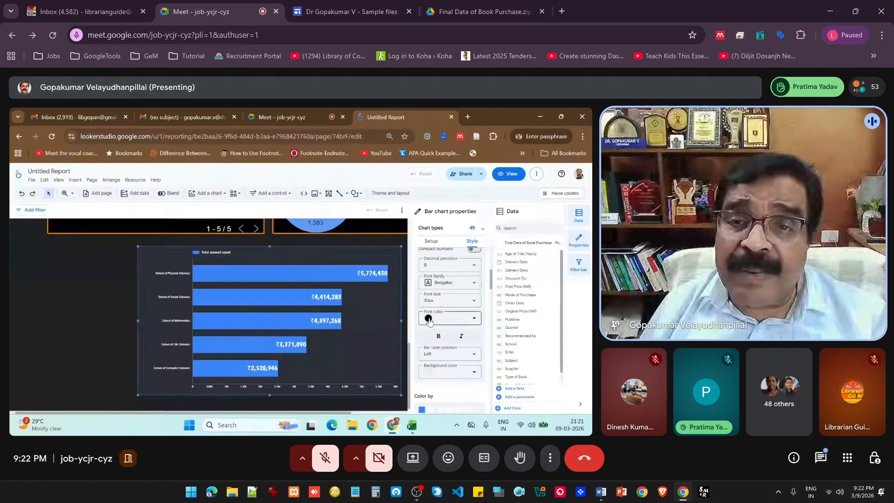
pyautogui.click(429, 320)
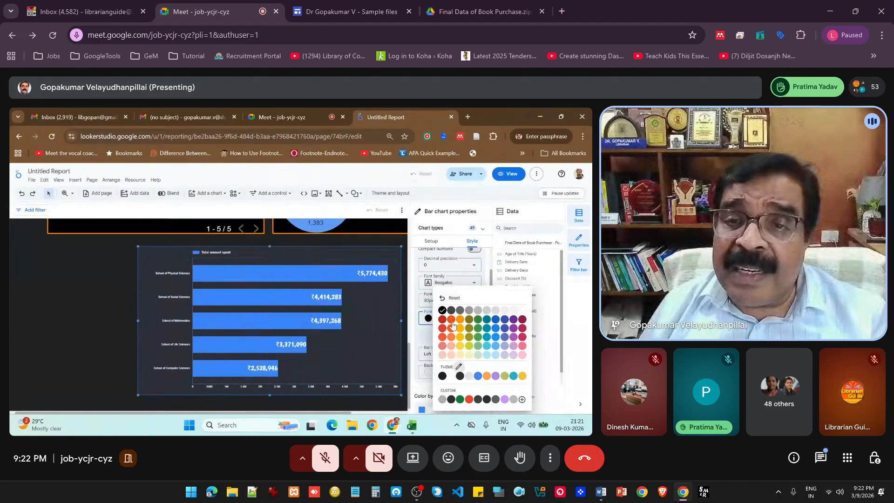
pyautogui.click(460, 319)
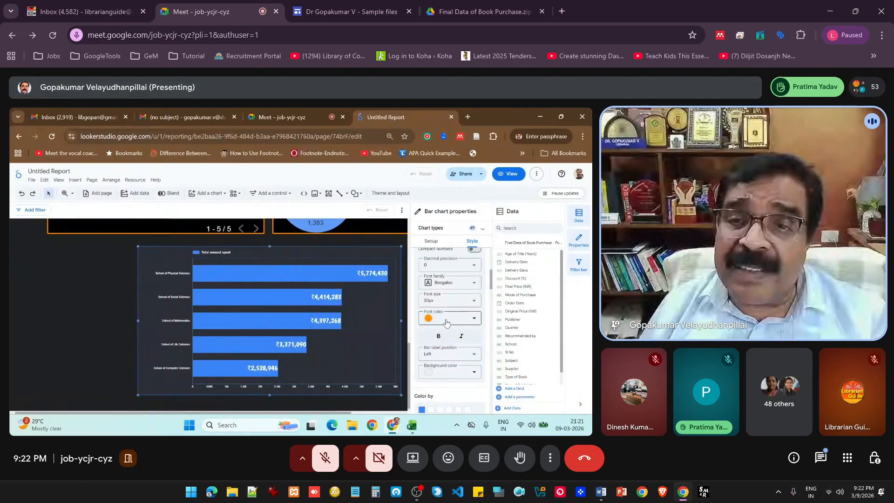
# Set the bar chart's data label font color to white.
pyautogui.click(446, 321)
pyautogui.click(523, 310)
pyautogui.scroll(-1, 451, 364)
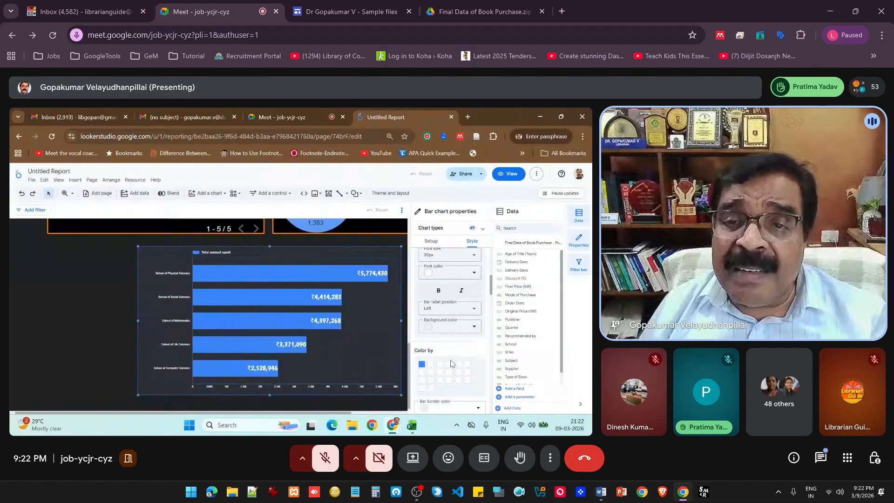
pyautogui.scroll(-2, 451, 364)
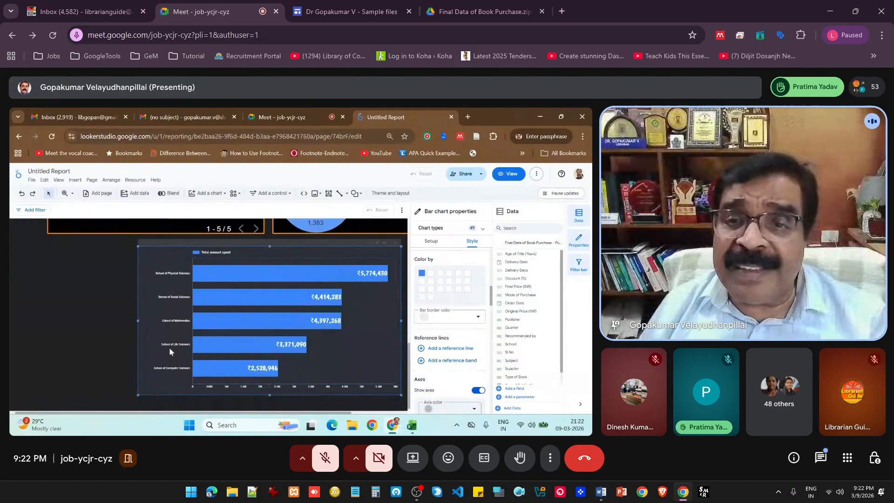
pyautogui.scroll(-3, 454, 340)
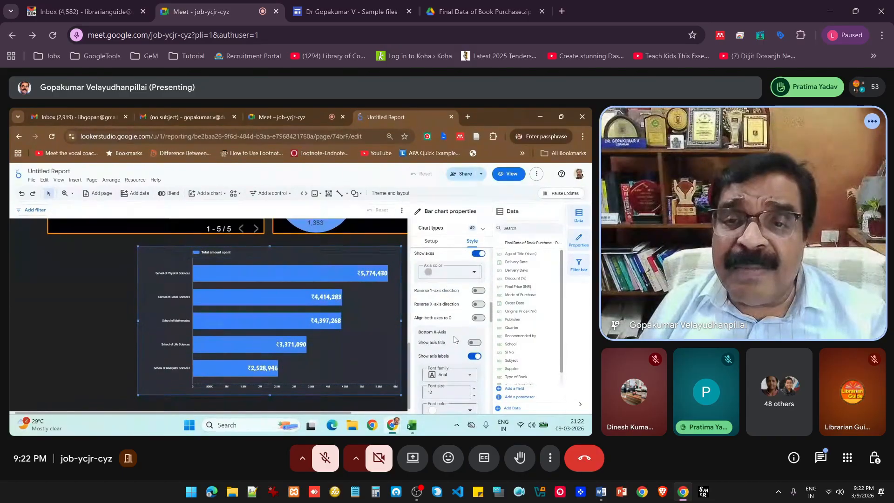
pyautogui.scroll(-1, 454, 339)
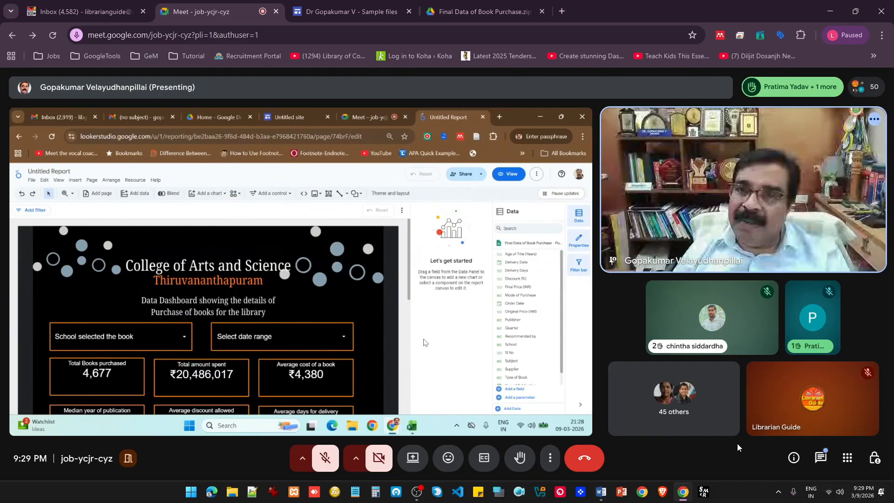
pyautogui.moveTo(777, 417)
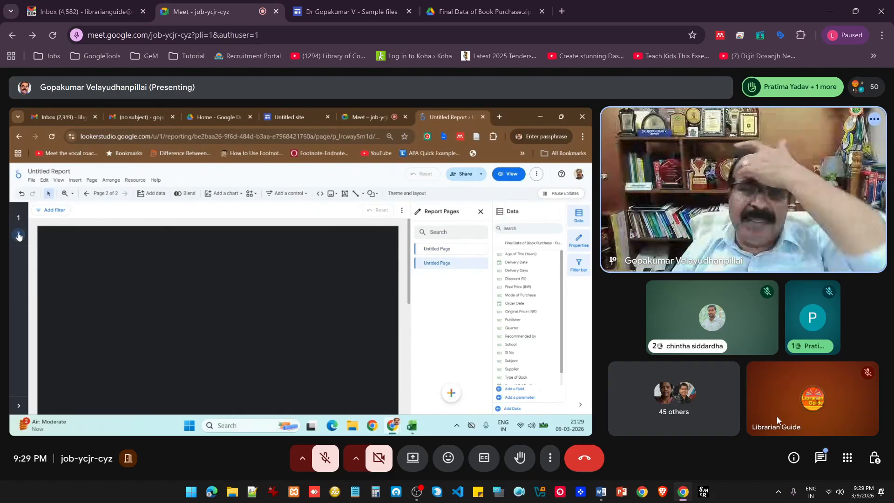
pyautogui.moveTo(767, 345)
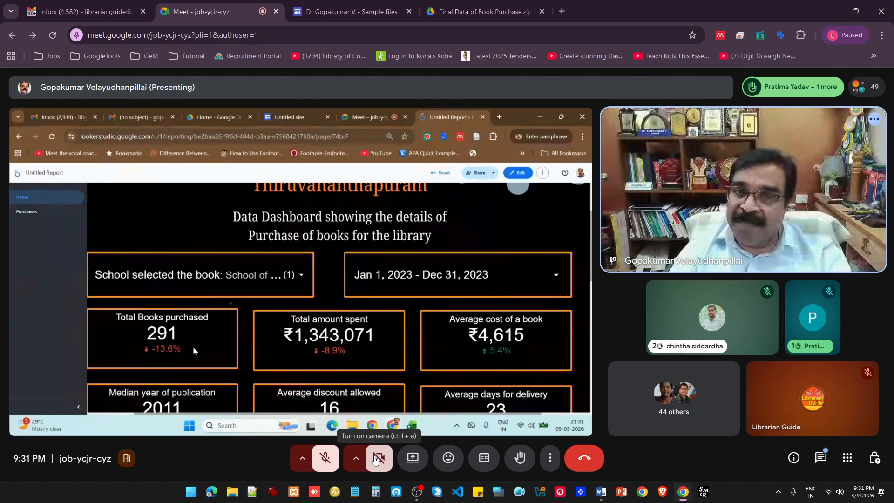
# Turn on the camera and microphone in the meeting and pin your own video tile to the screen for everyone.
pyautogui.click(380, 461)
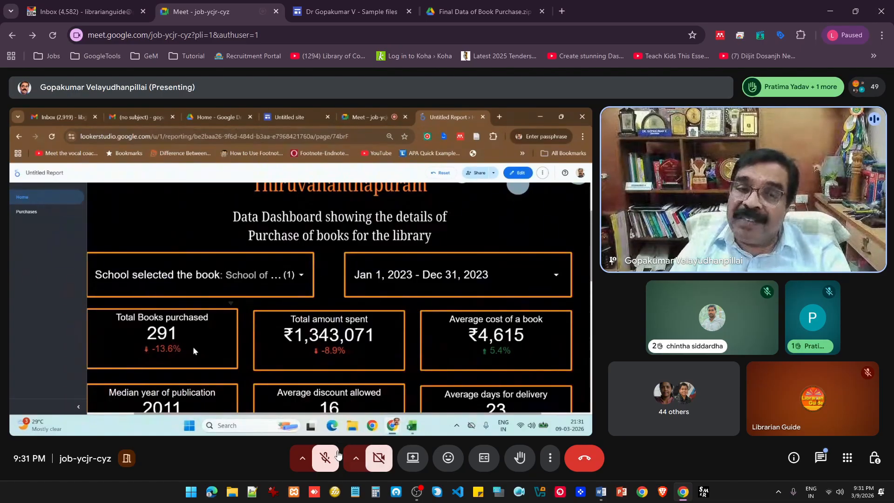
pyautogui.click(327, 465)
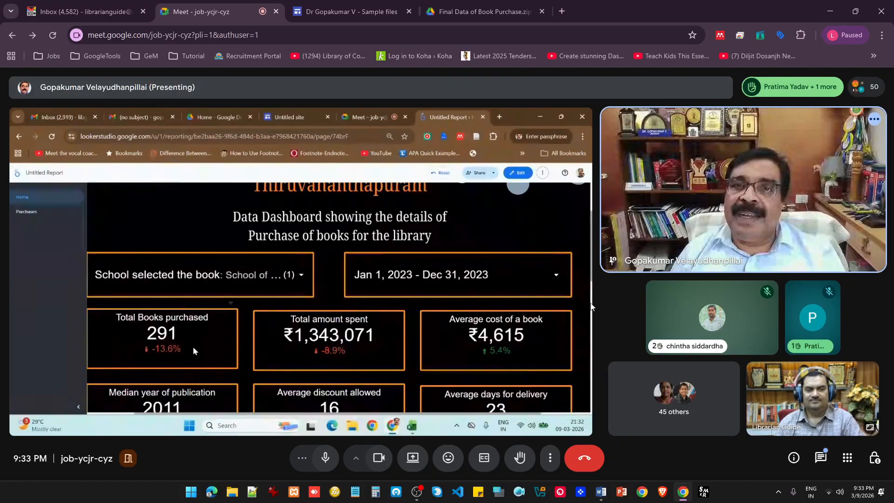
pyautogui.moveTo(573, 295)
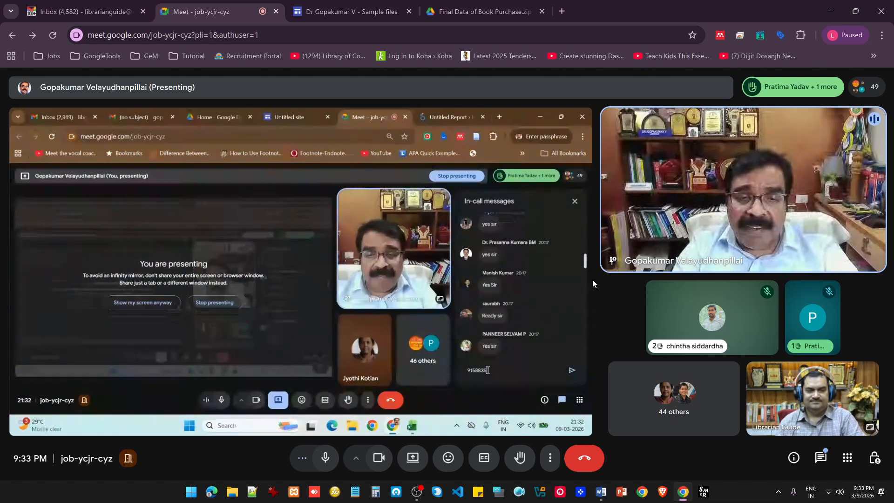
pyautogui.click(831, 393)
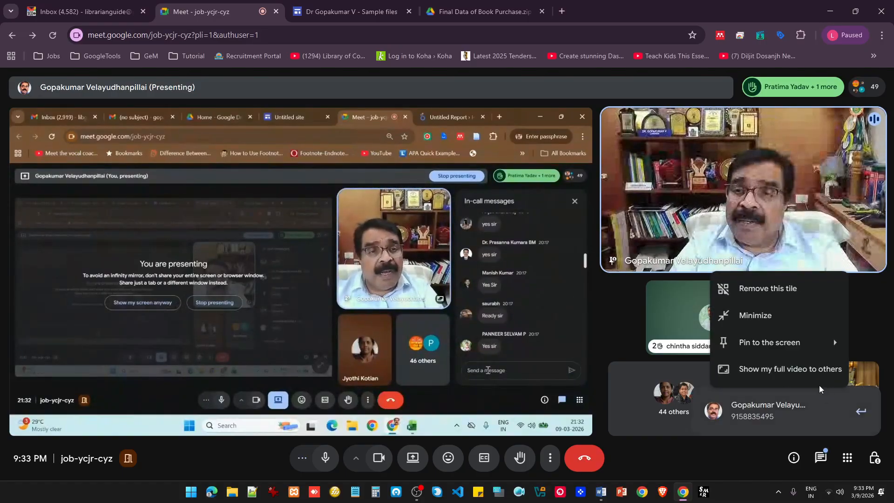
pyautogui.moveTo(808, 343)
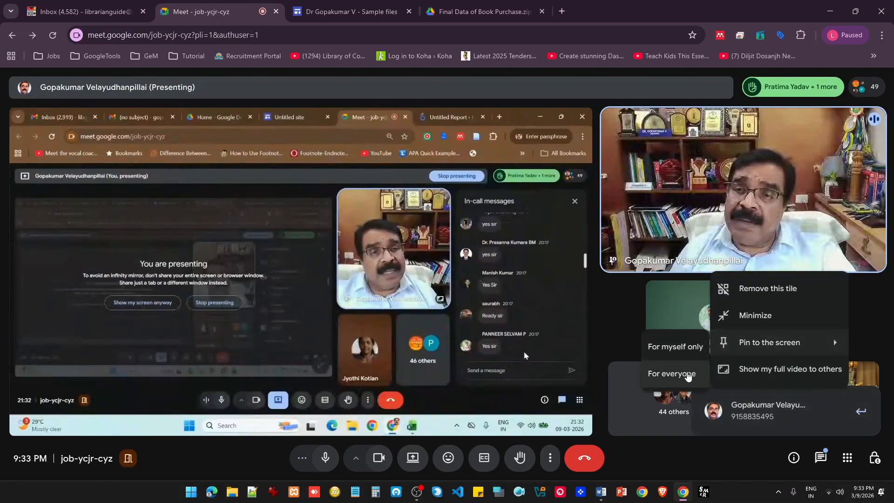
pyautogui.click(686, 375)
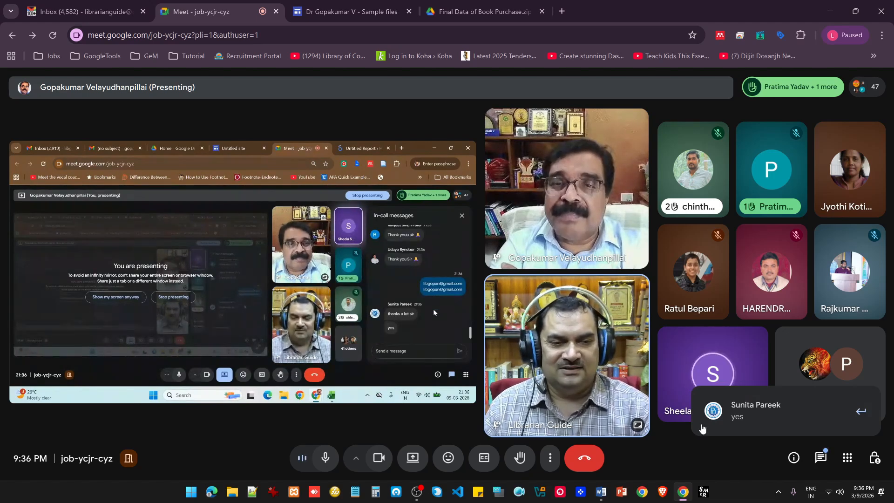
# Open the screen pinning options for the participant tile with the purple background.
pyautogui.click(690, 375)
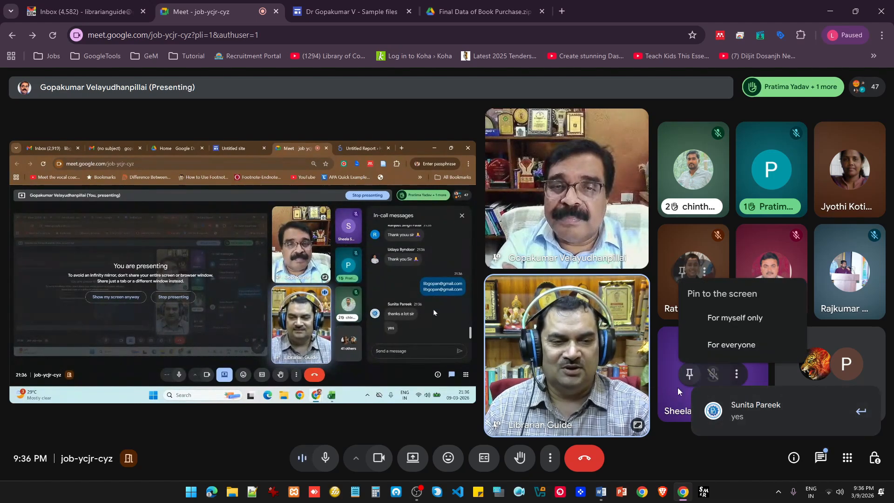